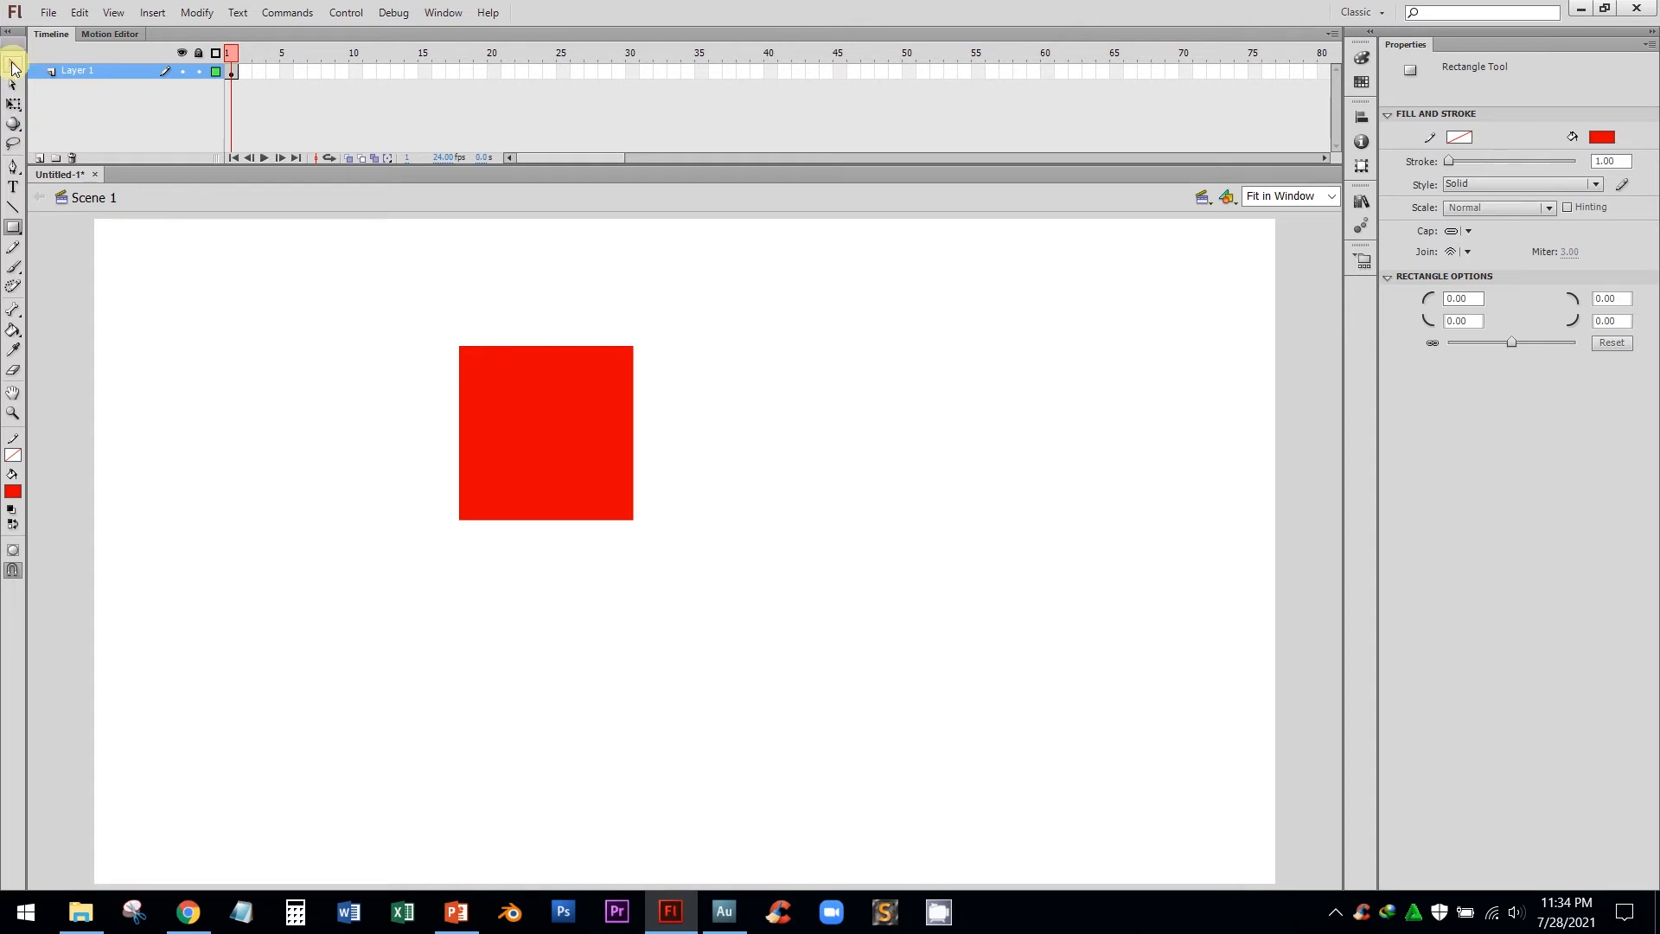
Move the red square toward the horizontal centre of the stage and scale it proportionally to 131%.
left_click_drag(553, 396, 707, 422)
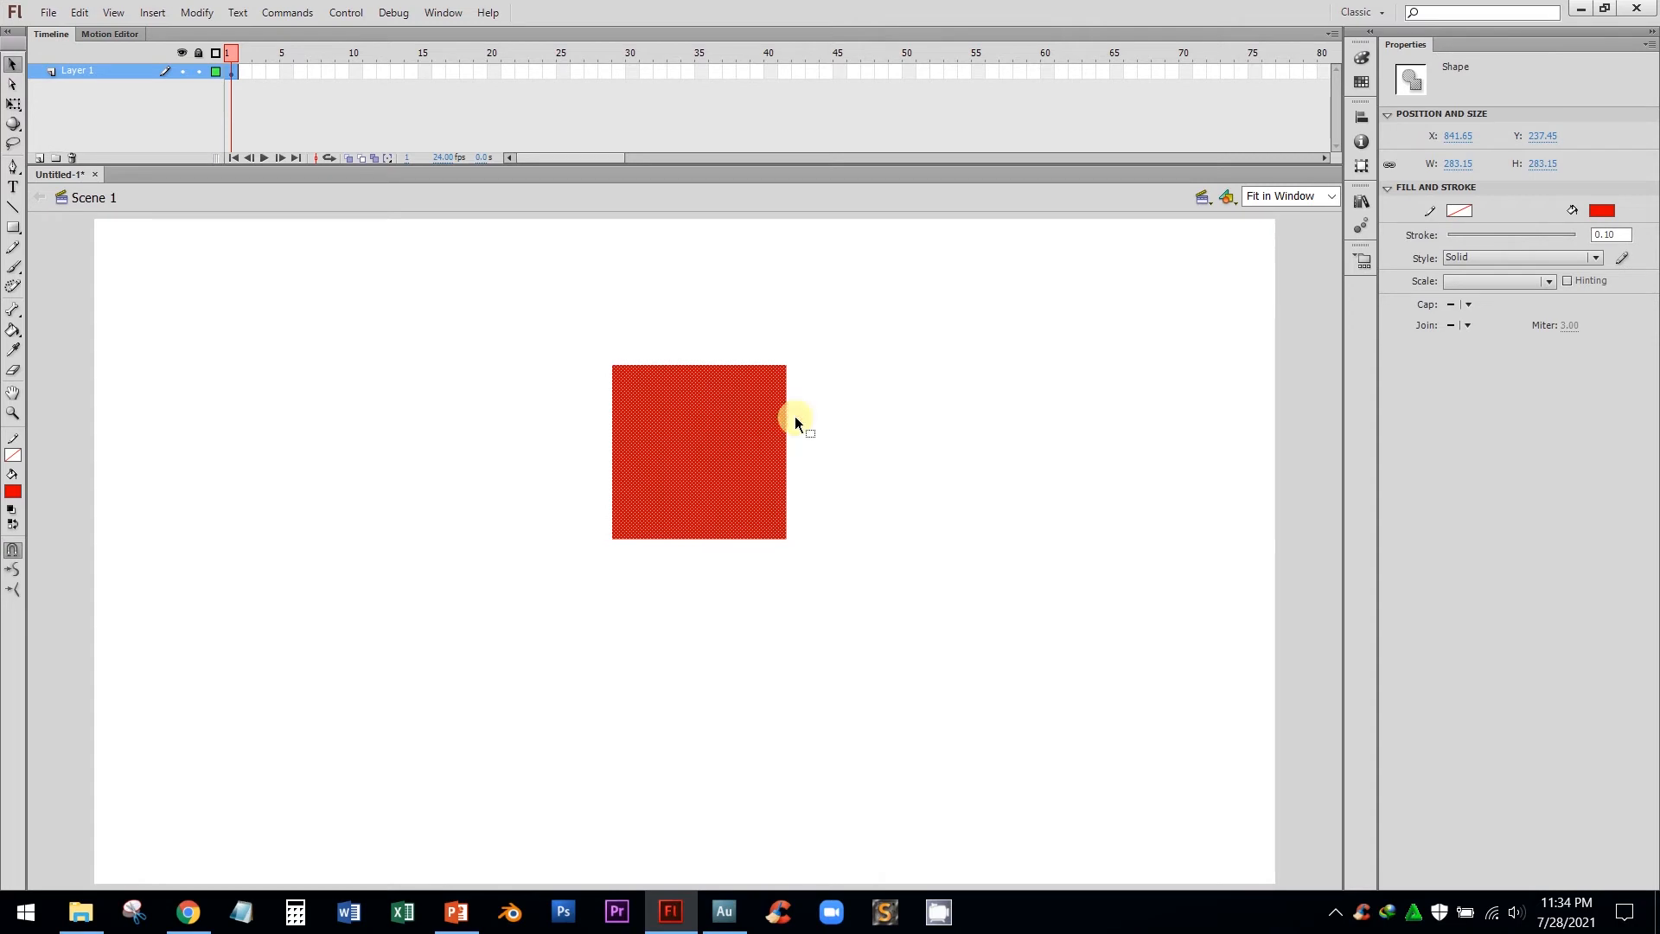
left_click(1361, 166)
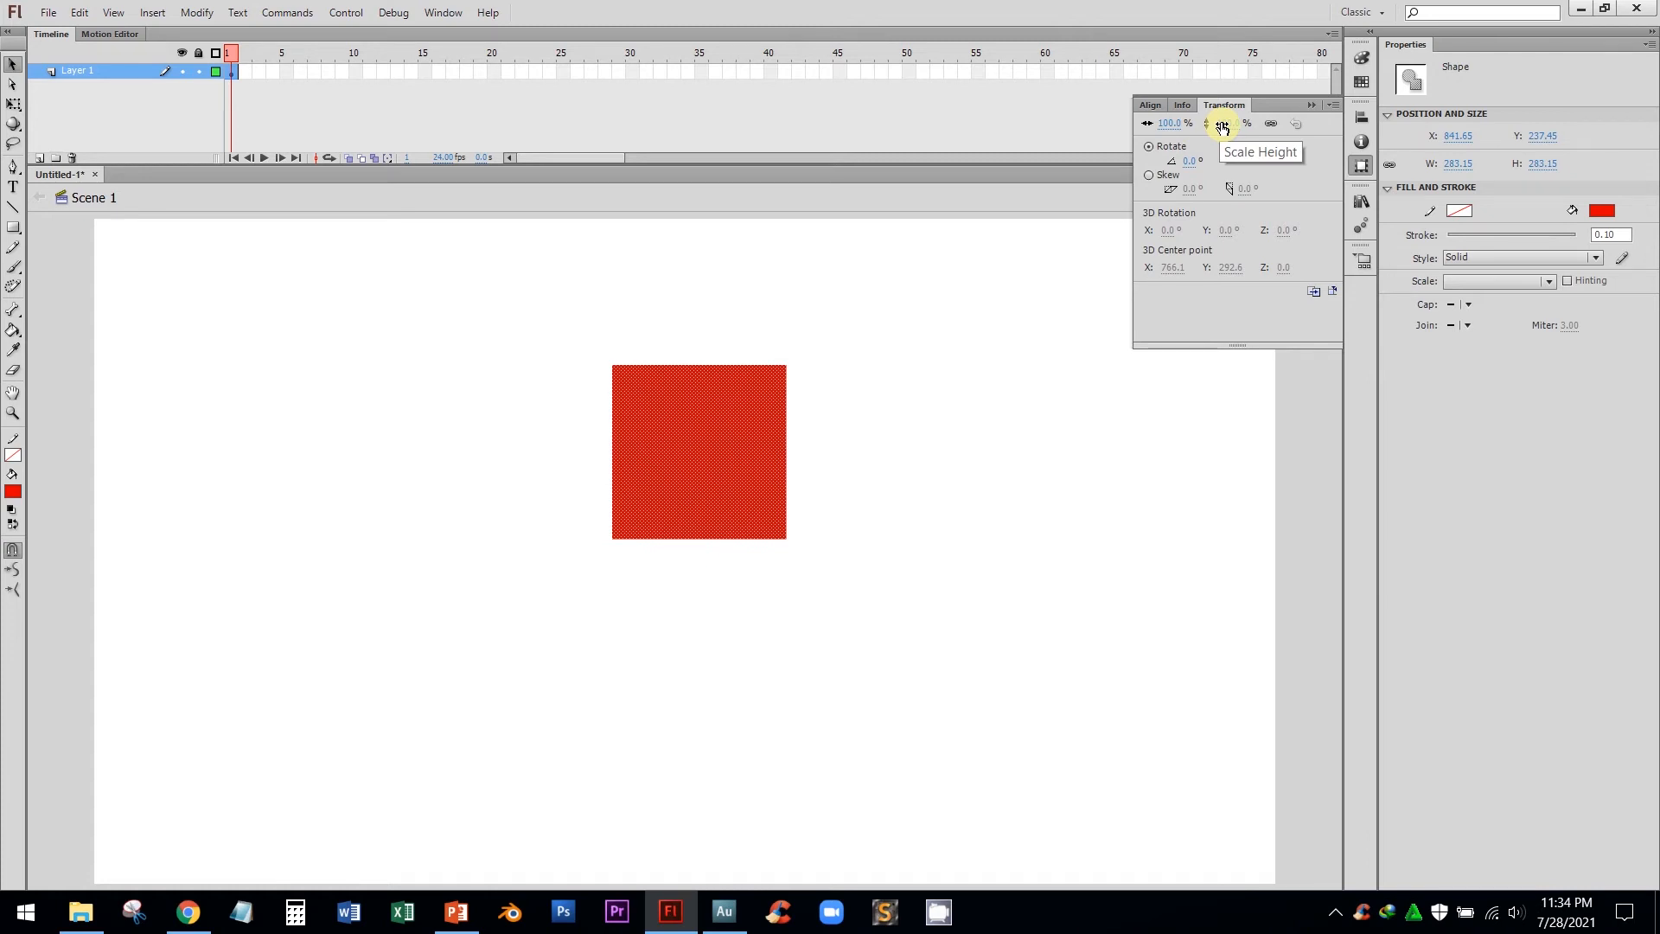
left_click(1271, 126)
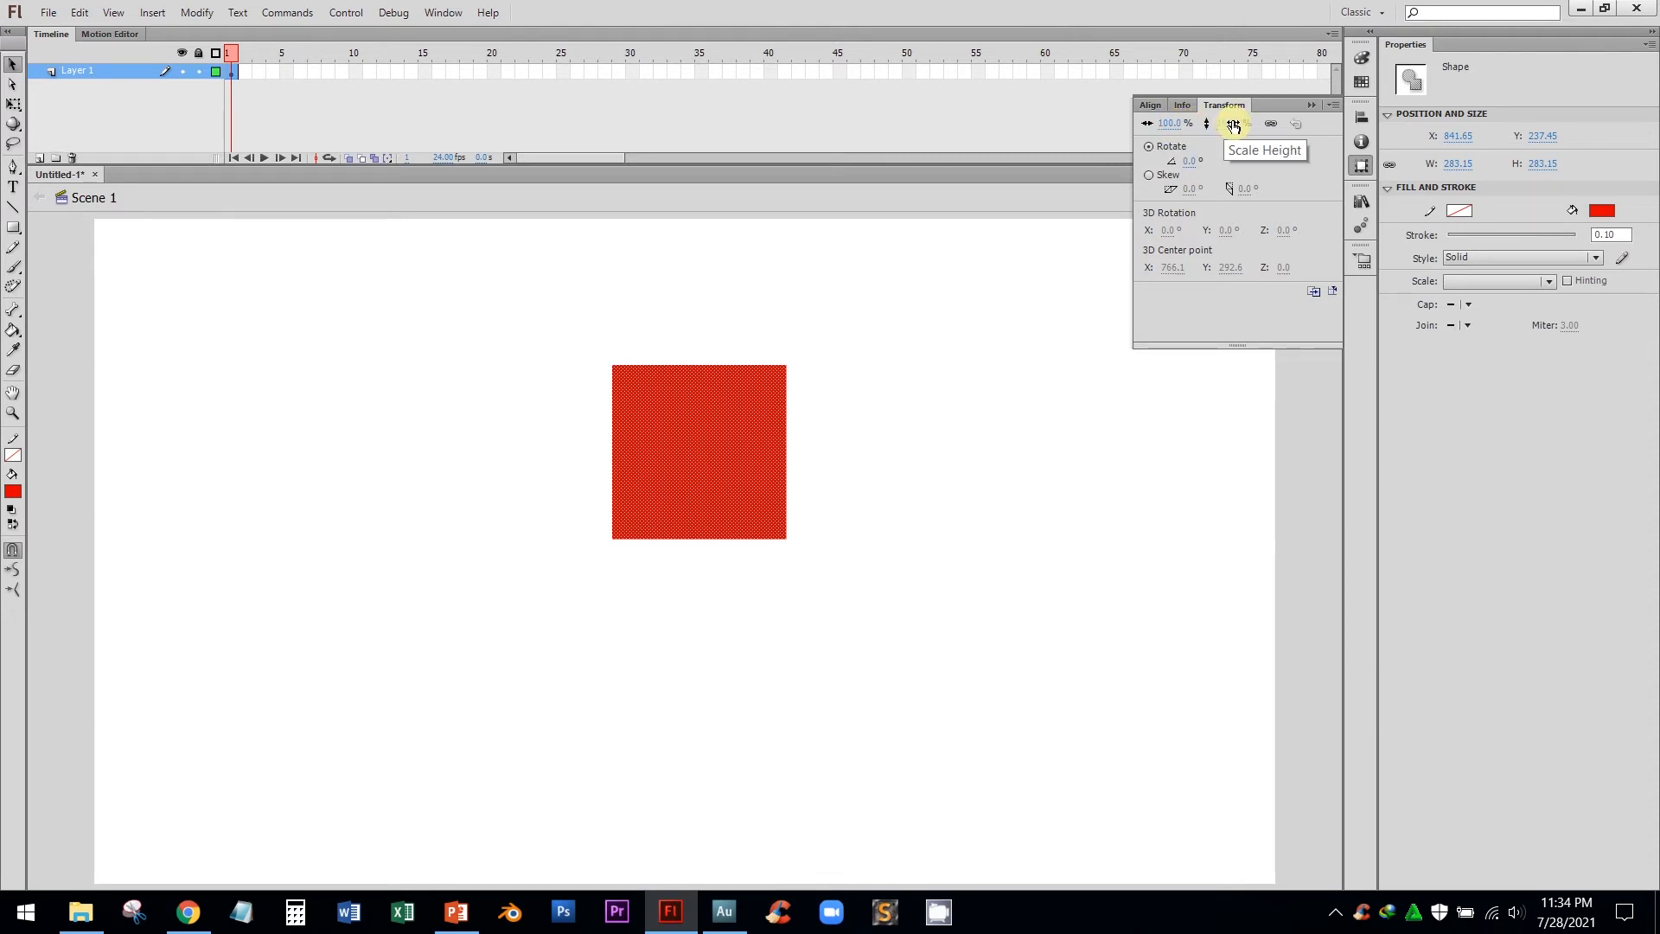
left_click(1178, 121)
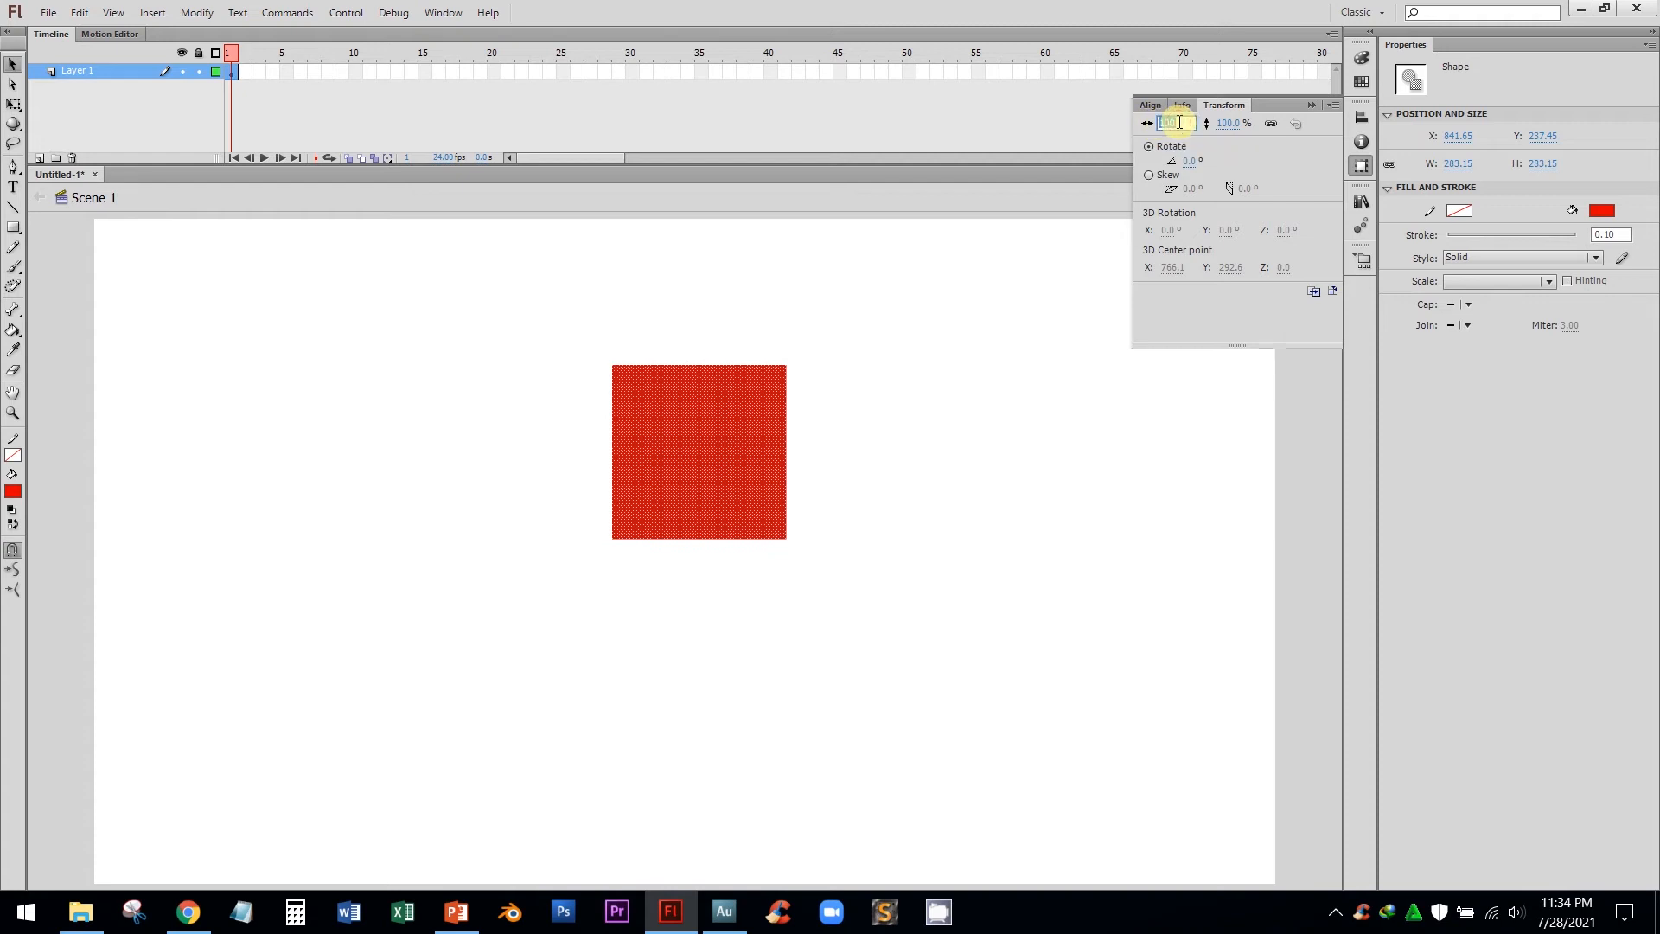
left_click(1201, 149)
mouse_move(1185, 136)
left_mouse_down()
mouse_move(1172, 128)
mouse_move(1205, 123)
mouse_move(1176, 123)
mouse_move(1217, 122)
mouse_move(1158, 126)
mouse_move(1204, 129)
left_mouse_up()
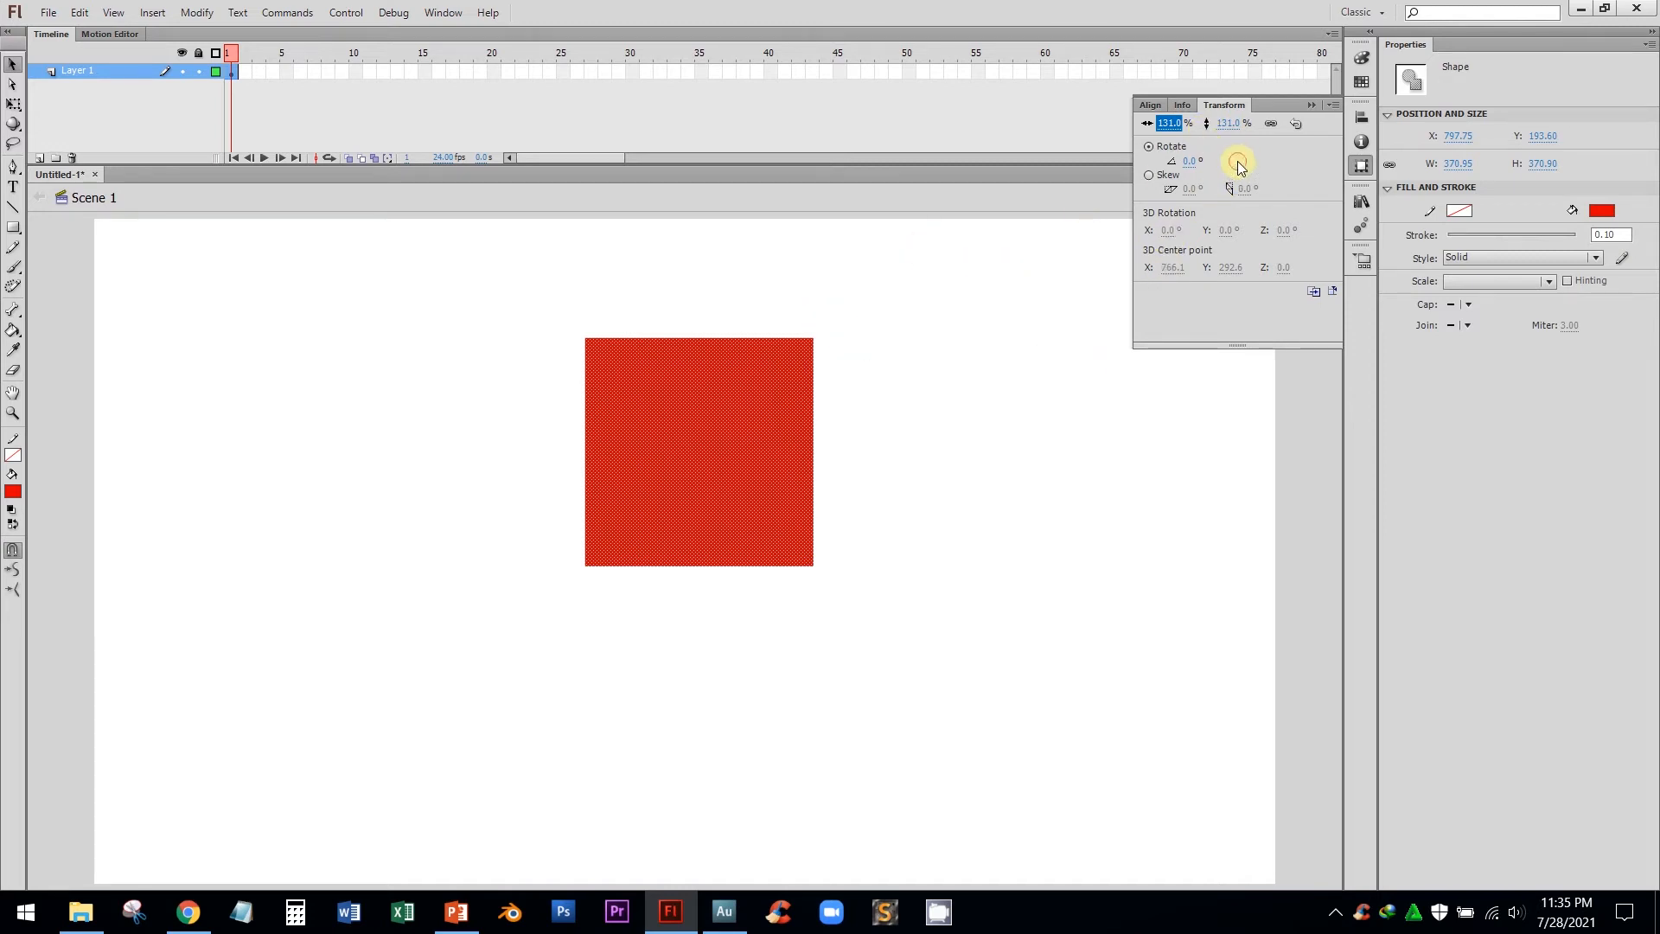
Stretch the shape unconstrained to 187% width and about 96% height, and scale it with constrained proportions to 213% width.
left_click(1270, 124)
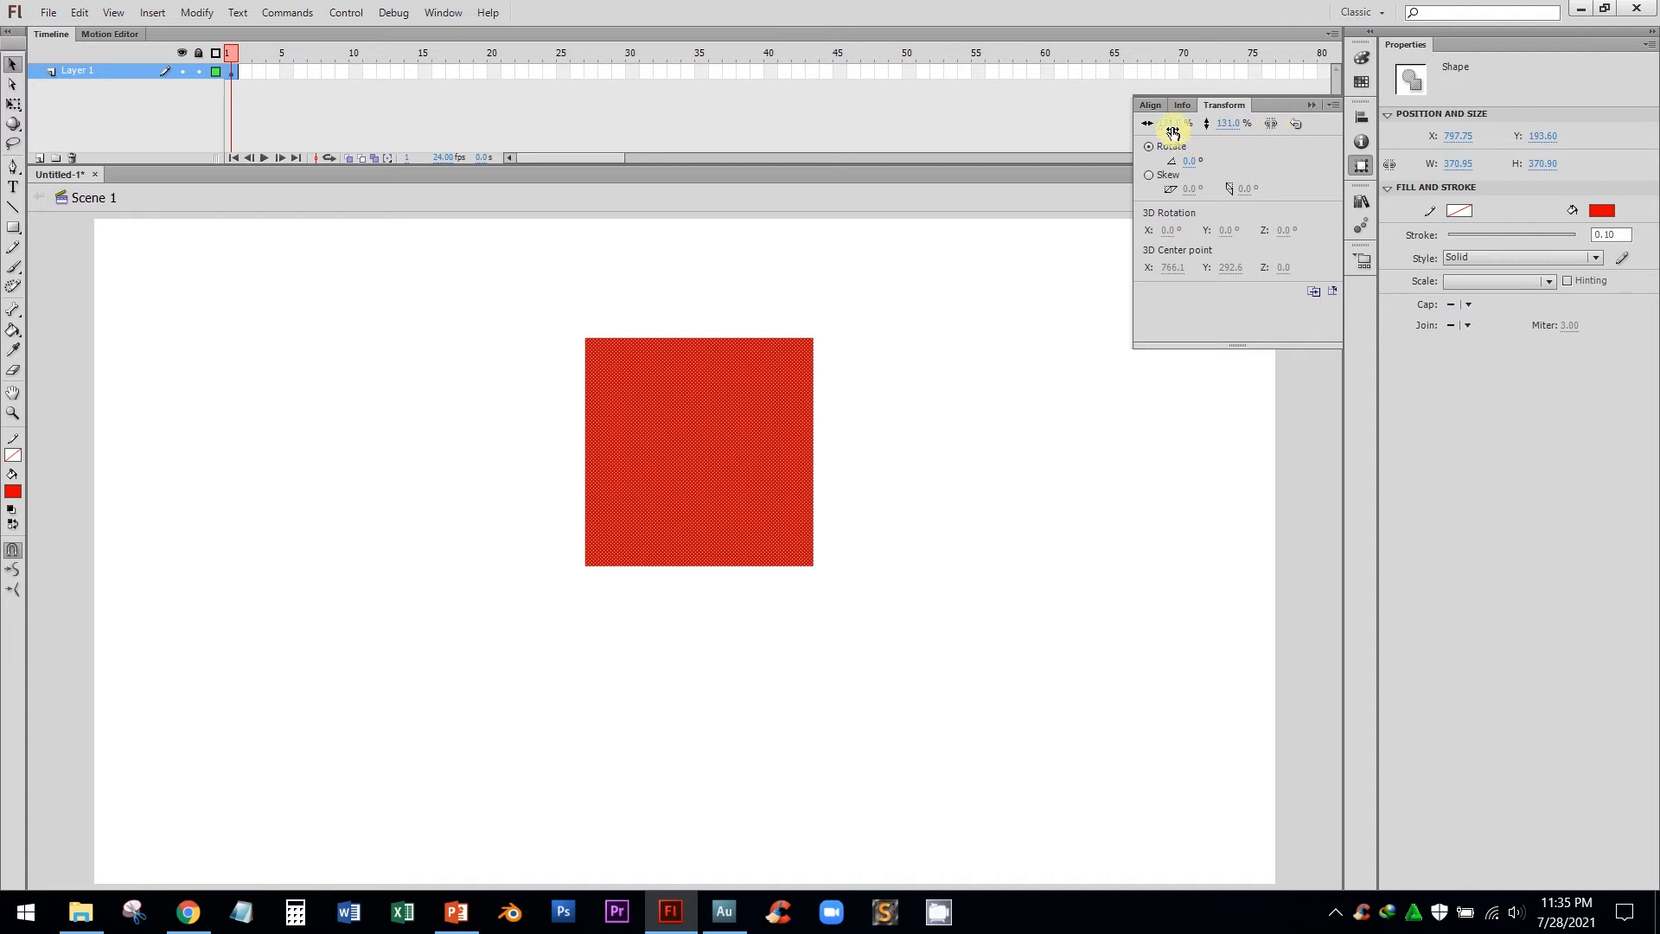
left_click_drag(1168, 123, 1208, 129)
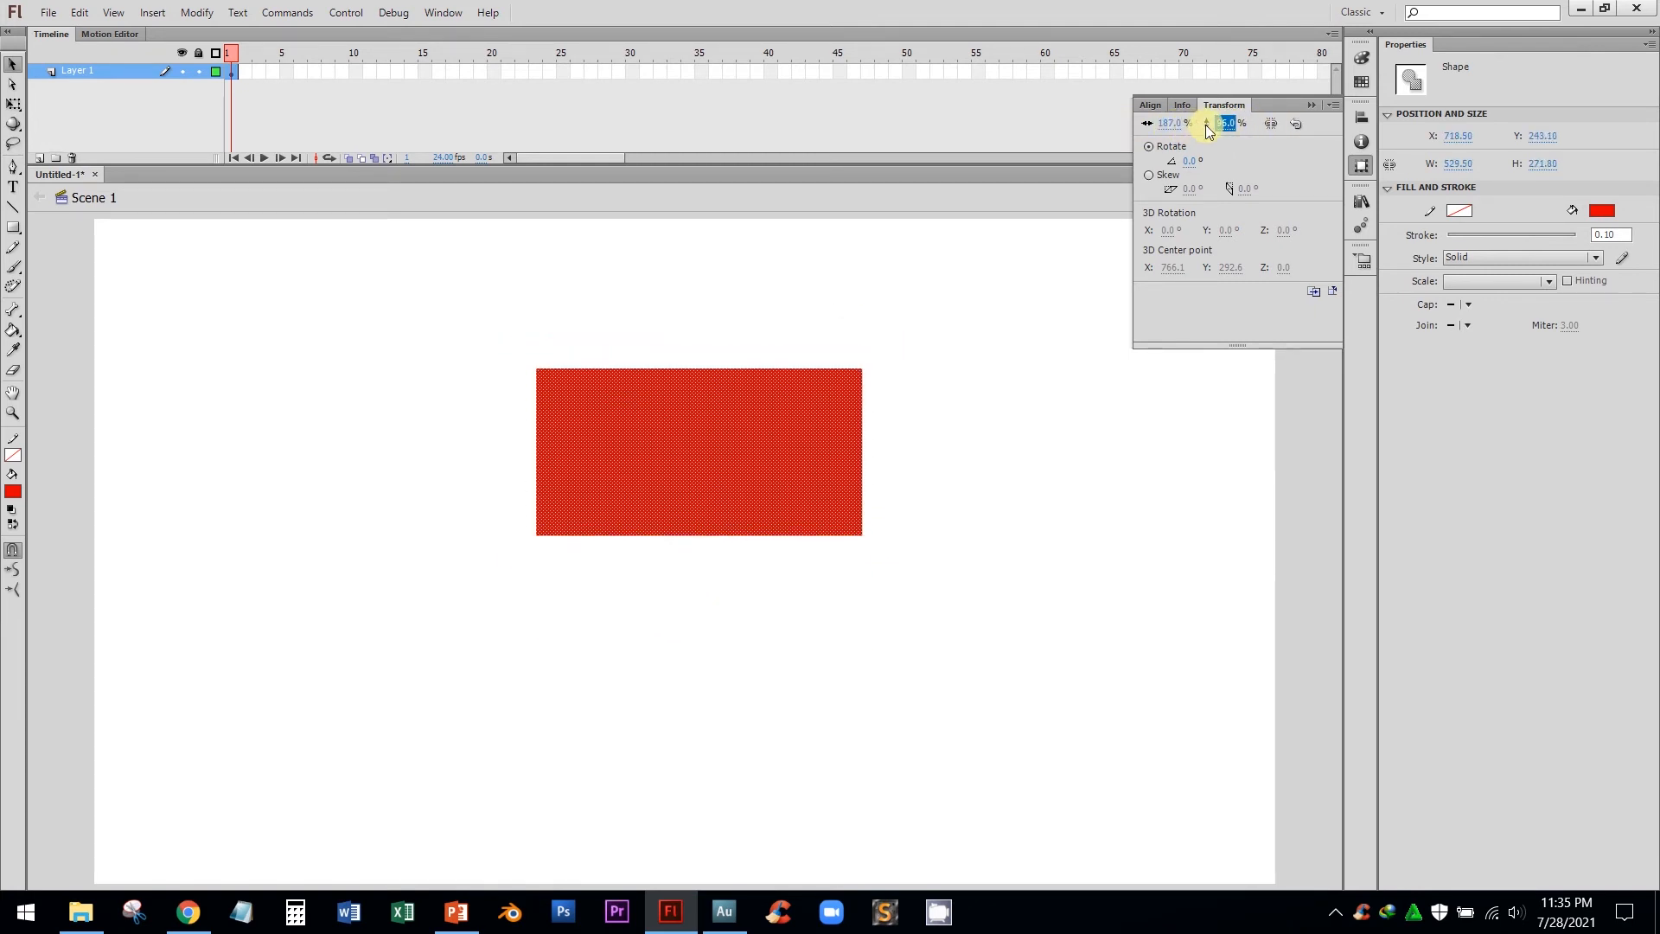
left_click(1272, 123)
left_click_drag(1168, 130, 1204, 135)
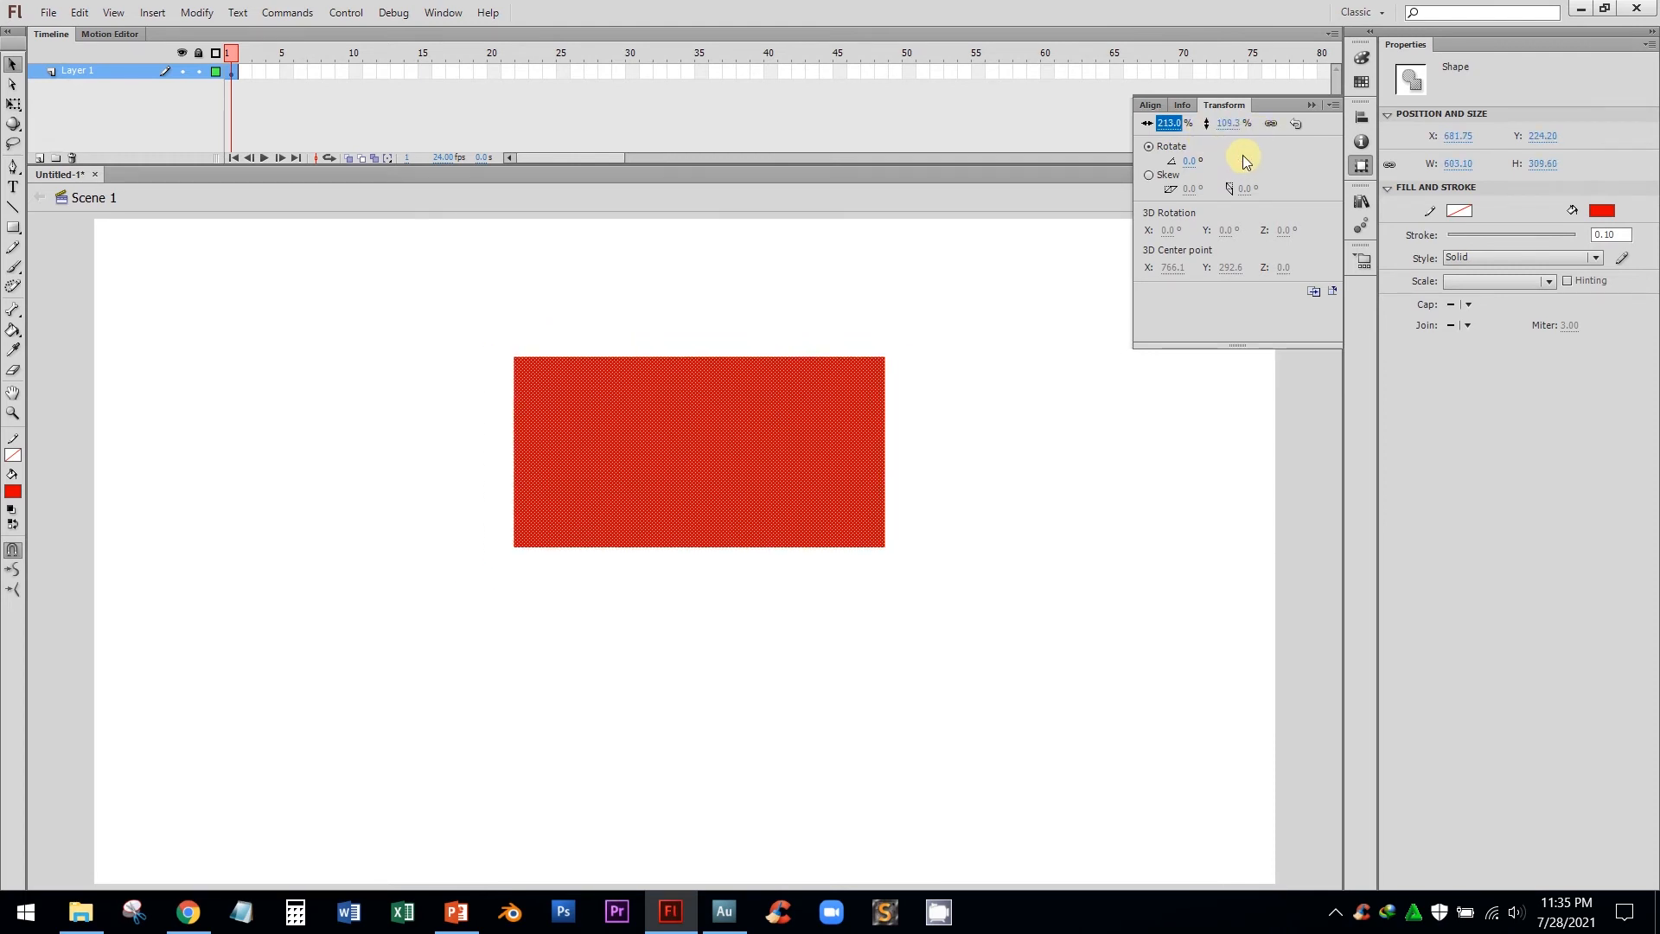
Rotate the red rectangle to 45°, 90° and 112° in turn, and bring the angle freely down to 3°.
left_click(1193, 161)
type("45")
key("Return")
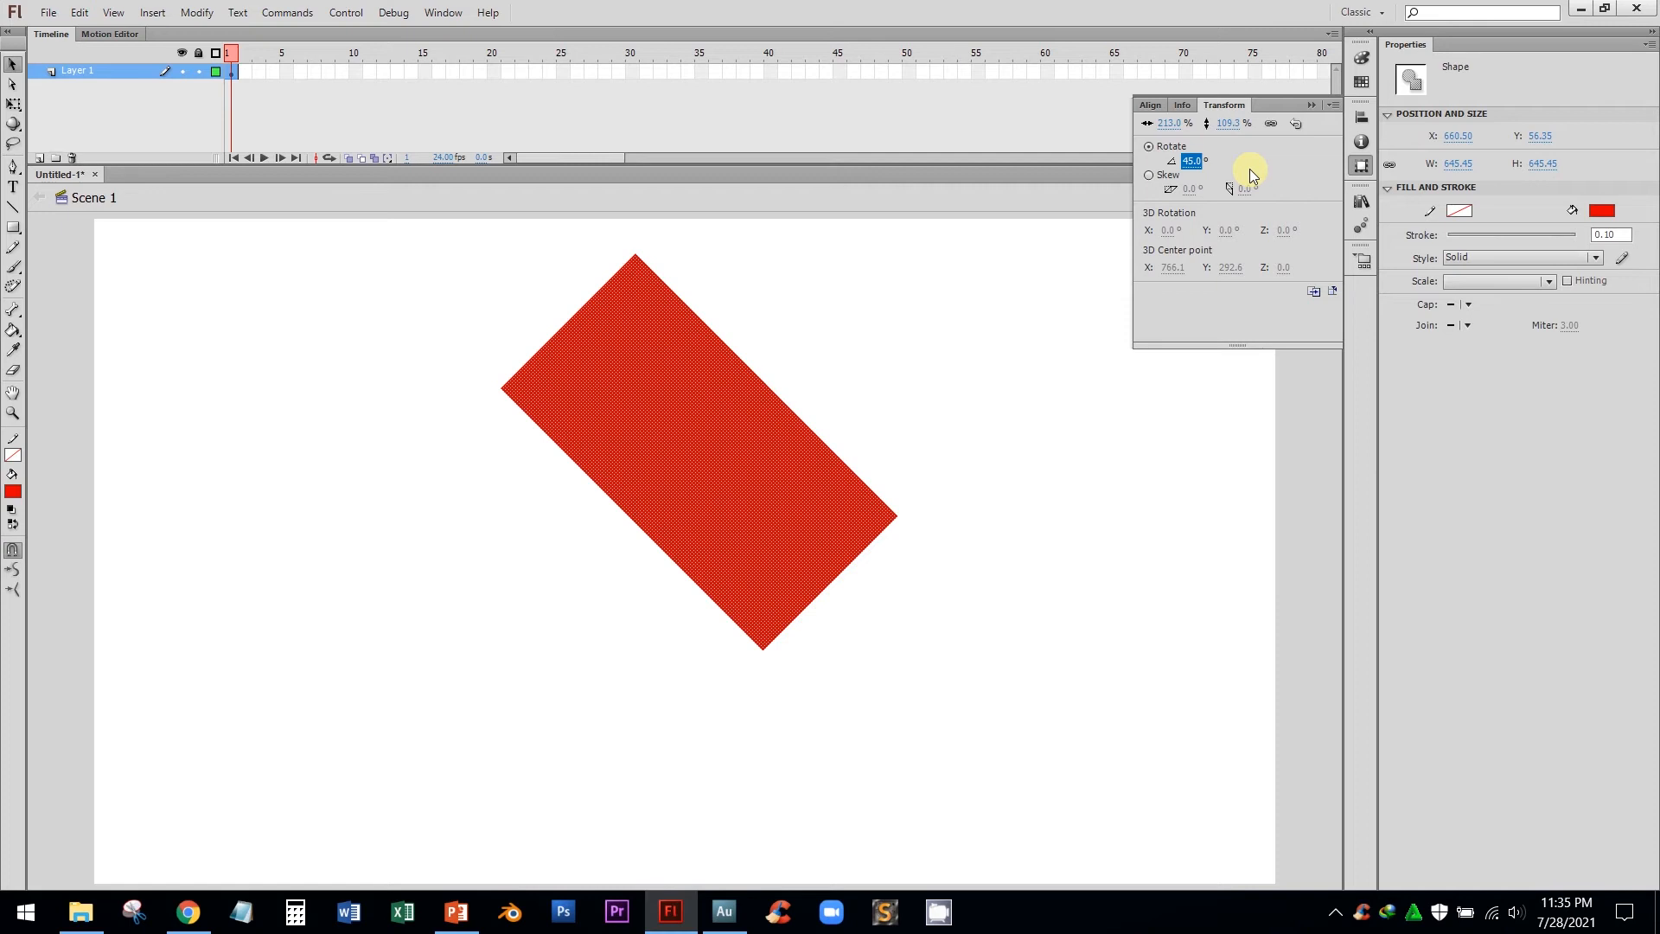
type("90")
key("Return")
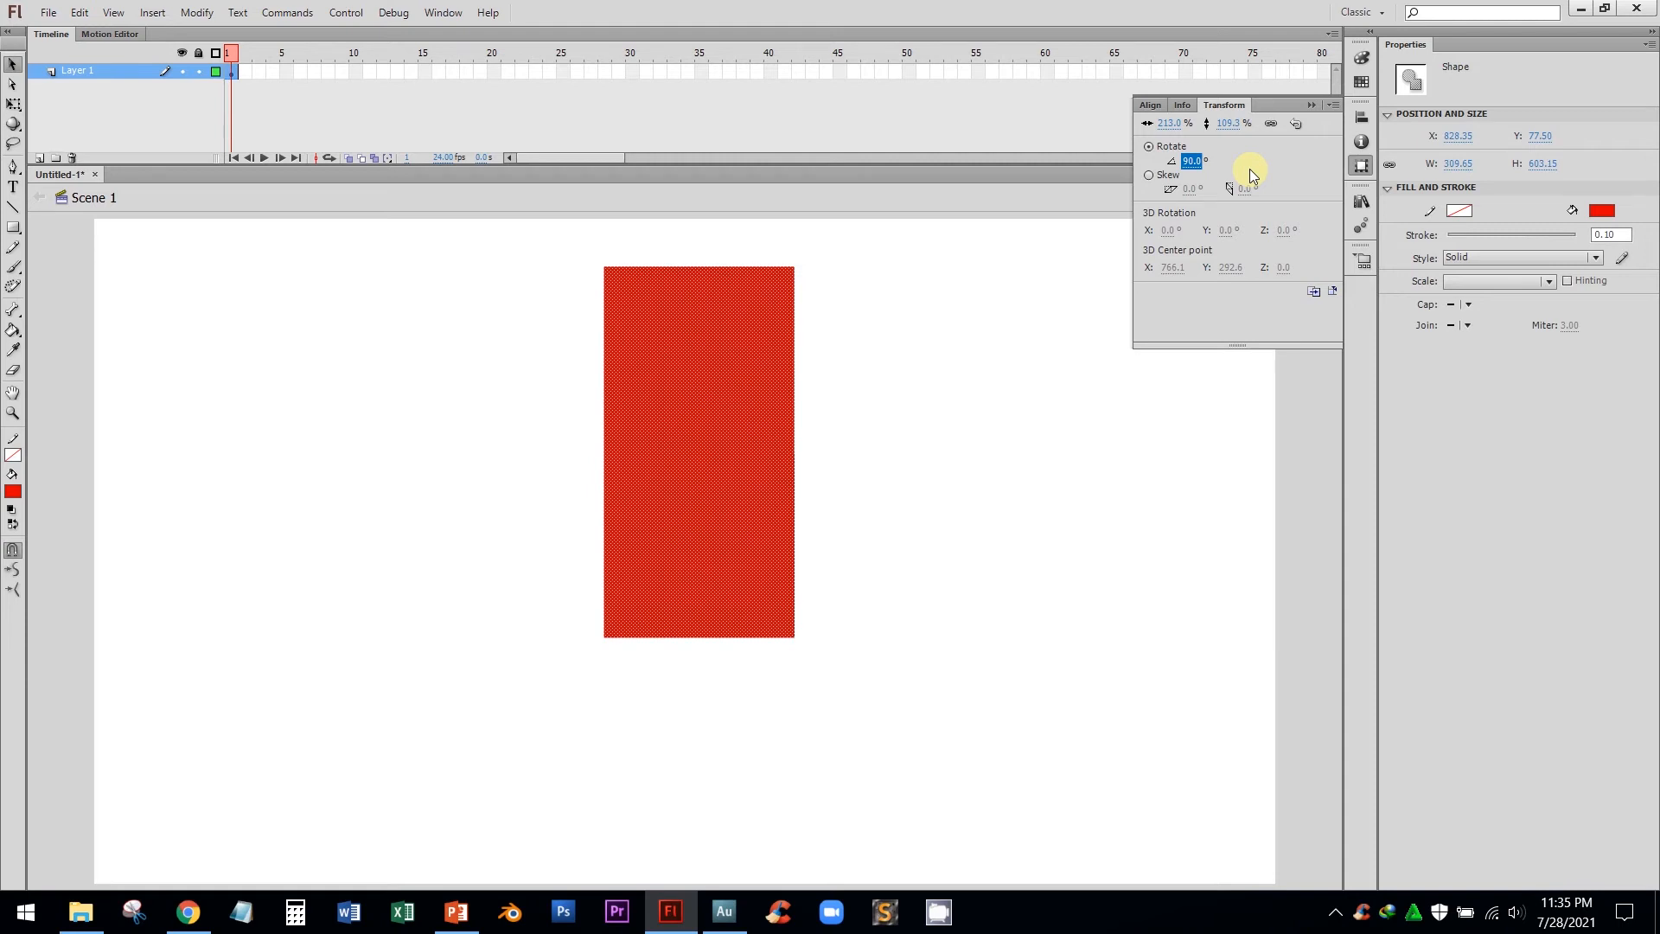
type("112")
key("Return")
left_click_drag(1225, 164, 1122, 171)
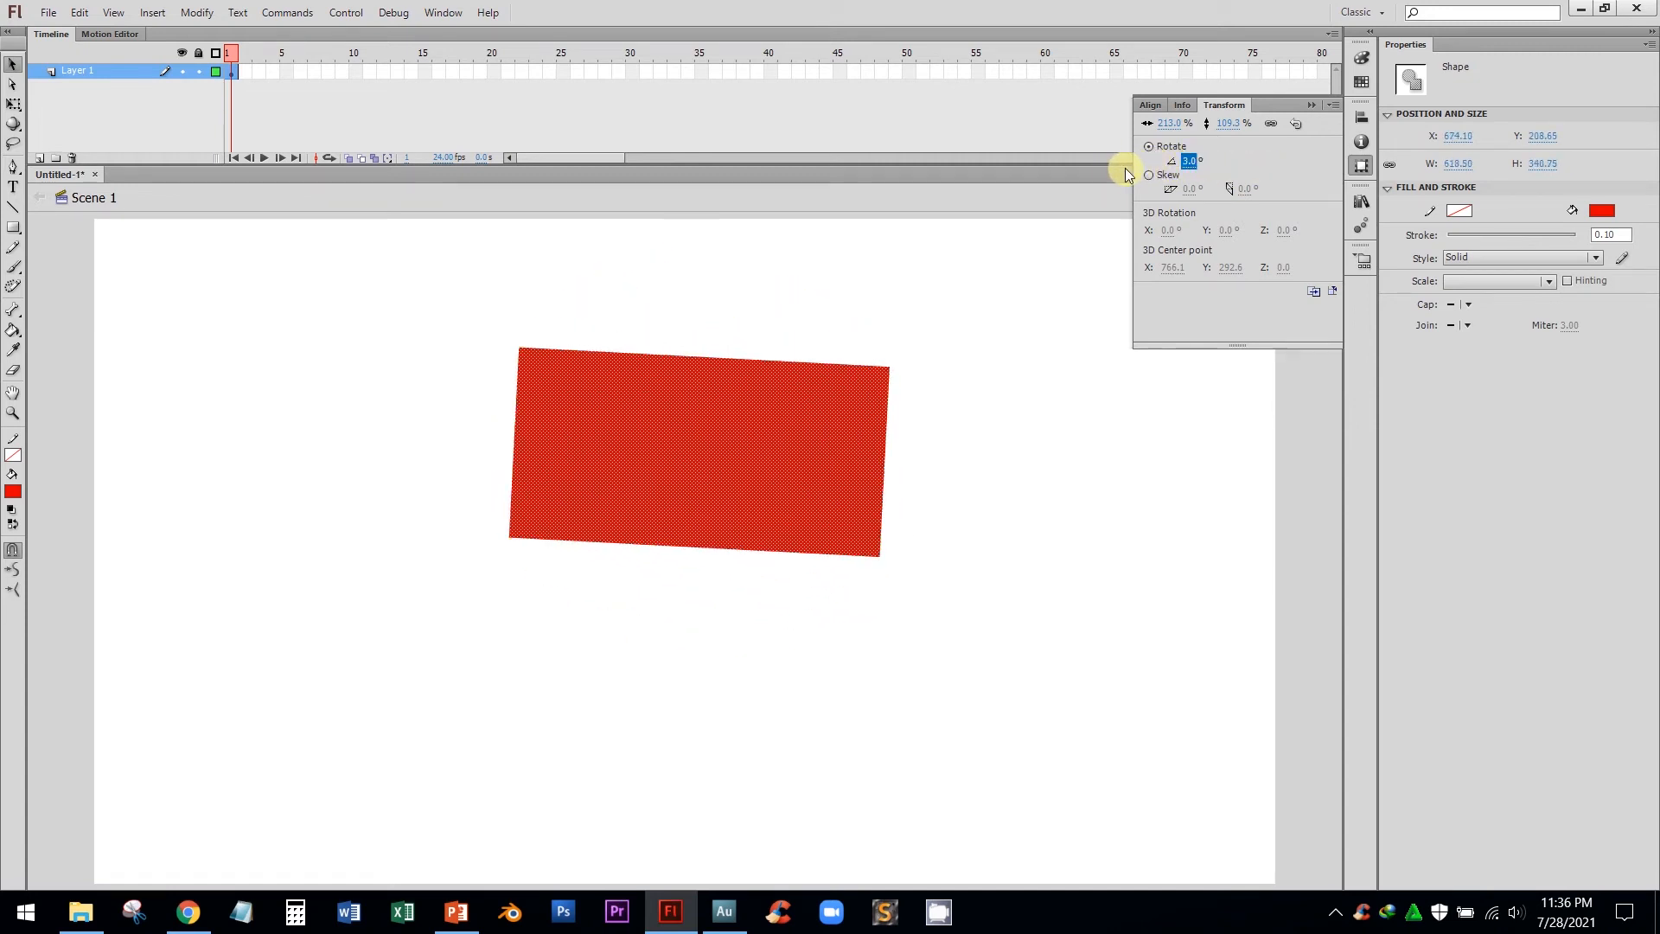
Set the red rectangle's rotation back to 0°.
left_click(1194, 159)
type("0")
key("Return")
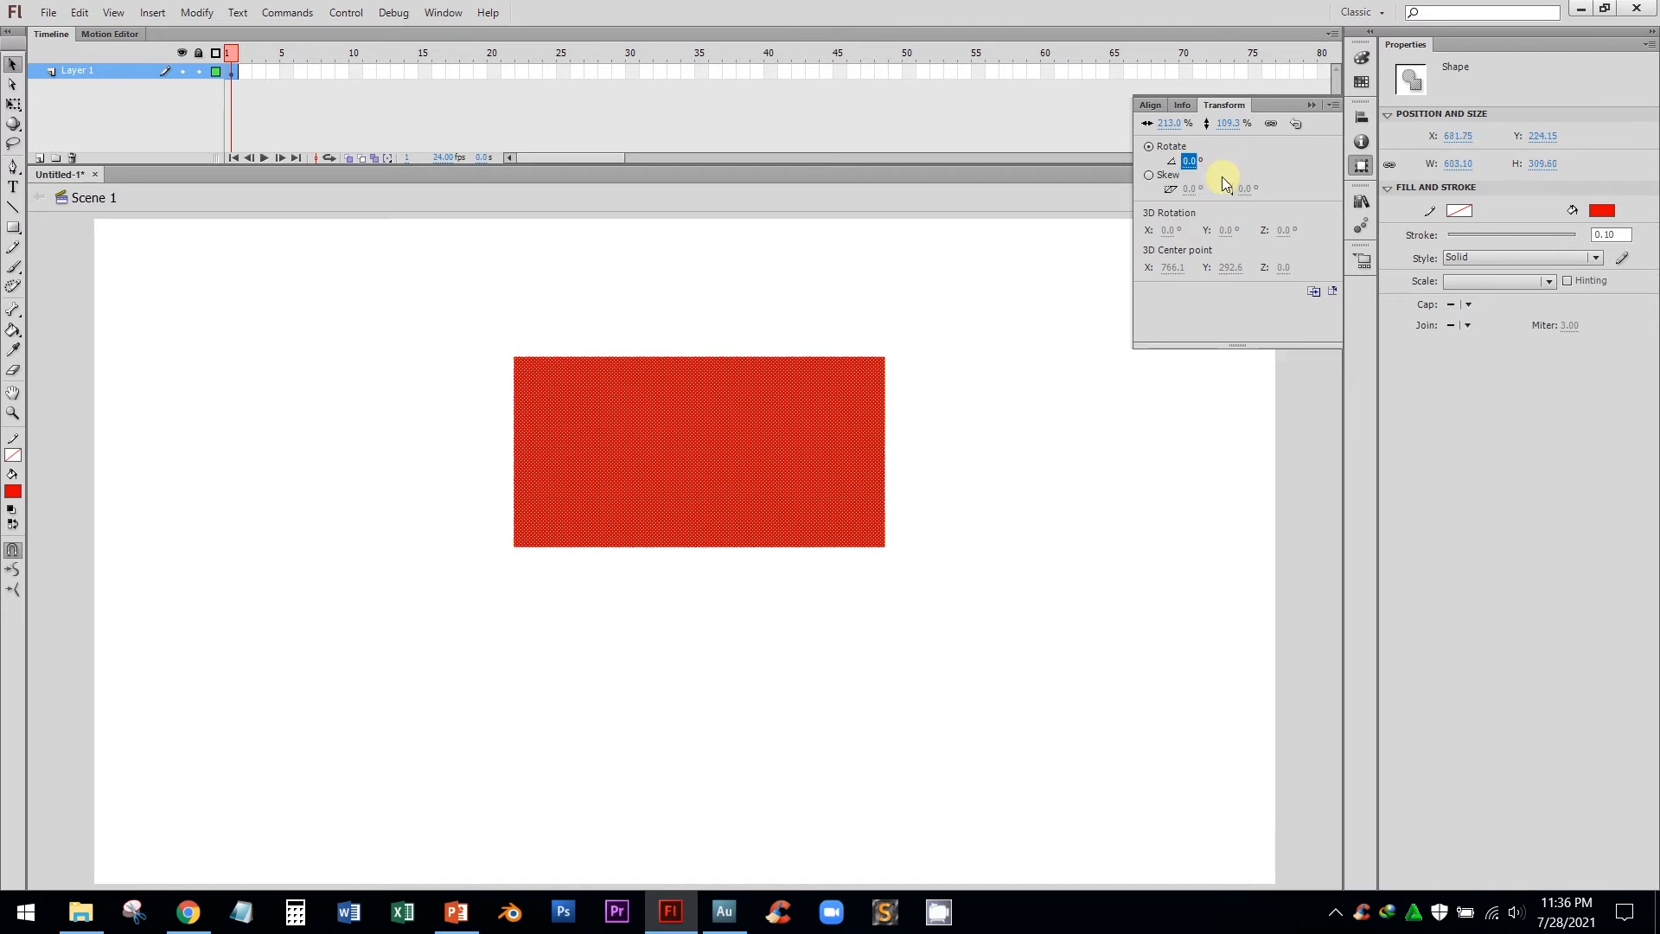
Skew the rectangle horizontally to -5° and 10°, and vertically to about 14°.
left_click(1149, 176)
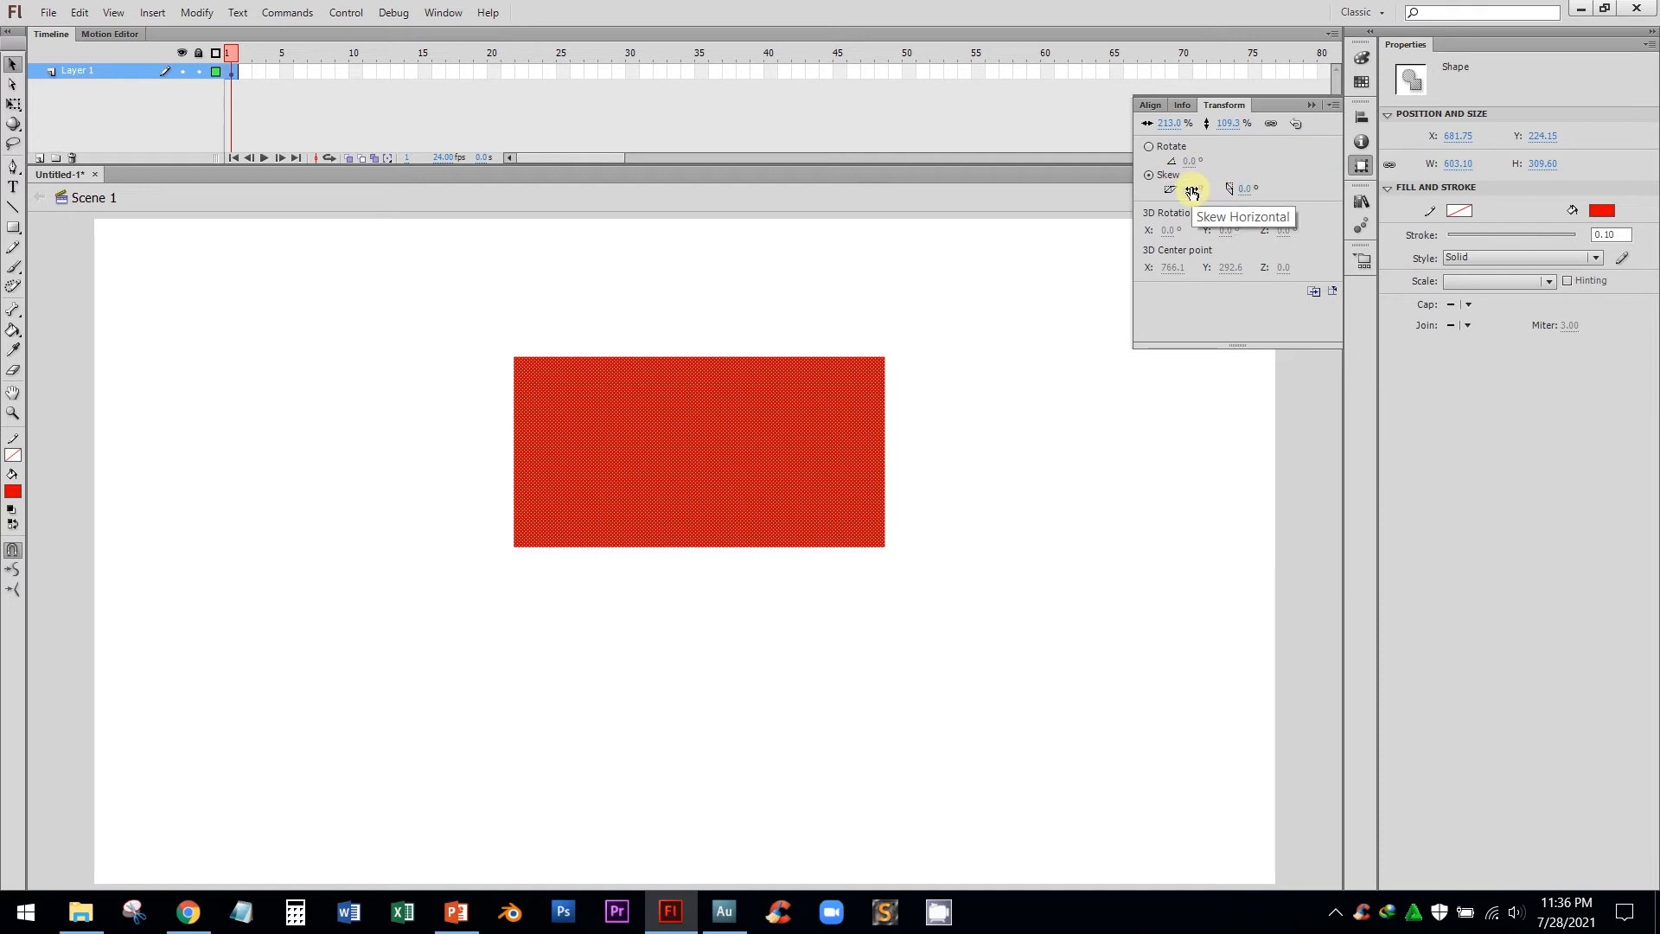
mouse_move(1193, 189)
left_mouse_down()
mouse_move(1241, 189)
mouse_move(1157, 195)
mouse_move(1253, 189)
mouse_move(1170, 196)
mouse_move(1235, 197)
mouse_move(1198, 197)
left_mouse_up()
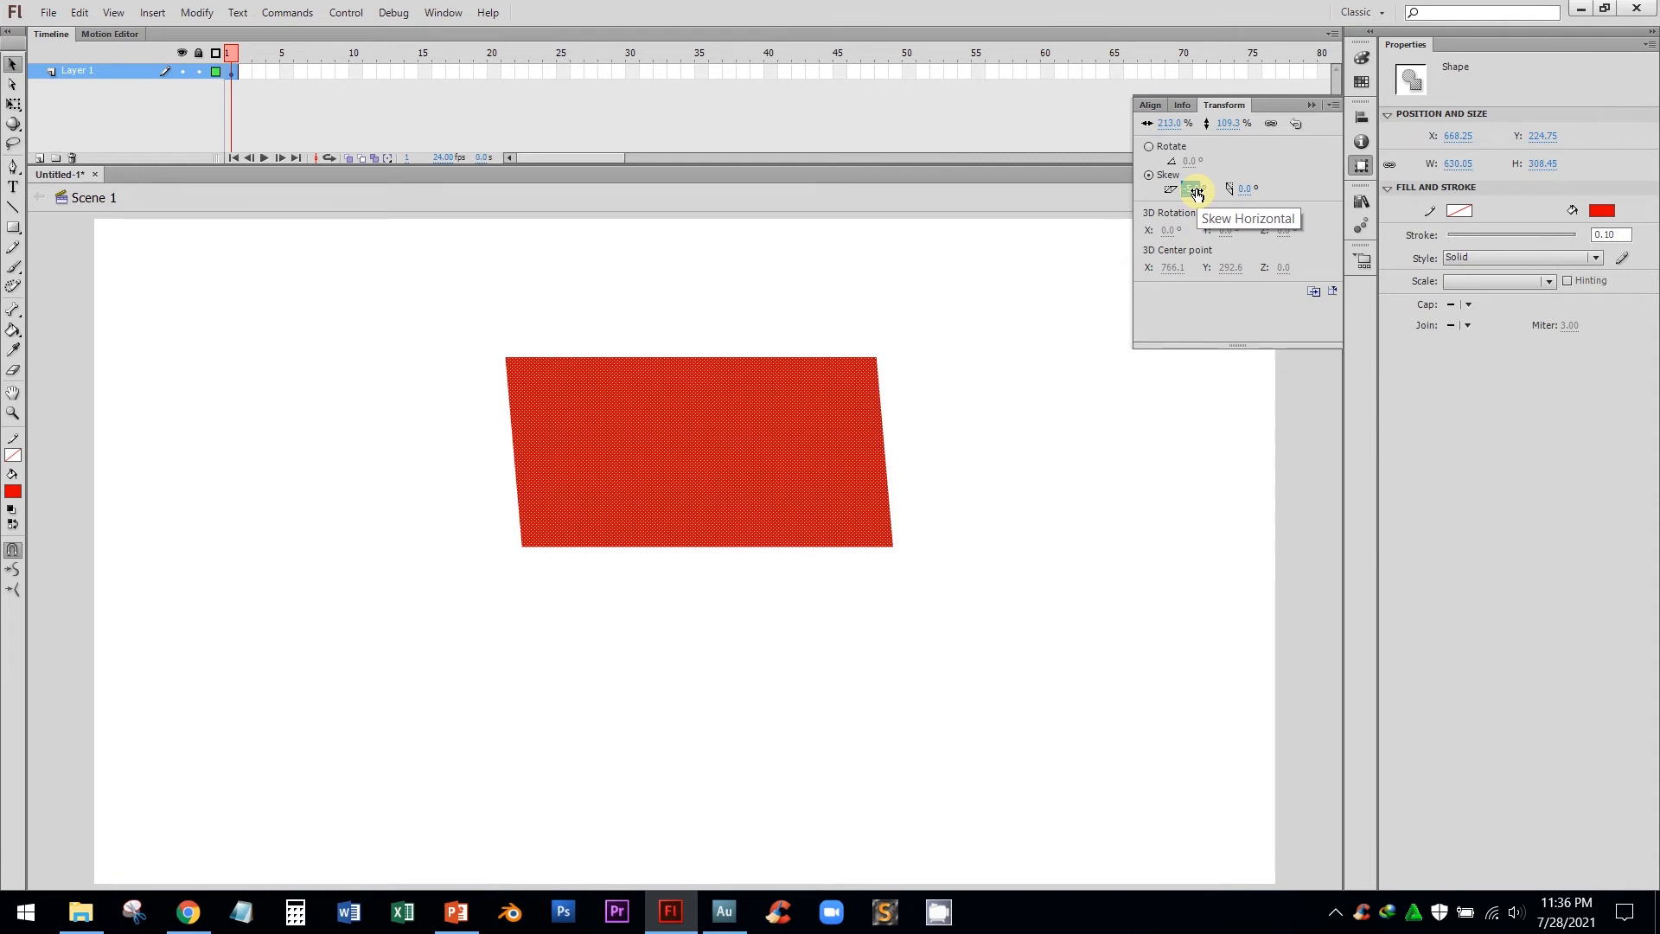
left_click(1193, 190)
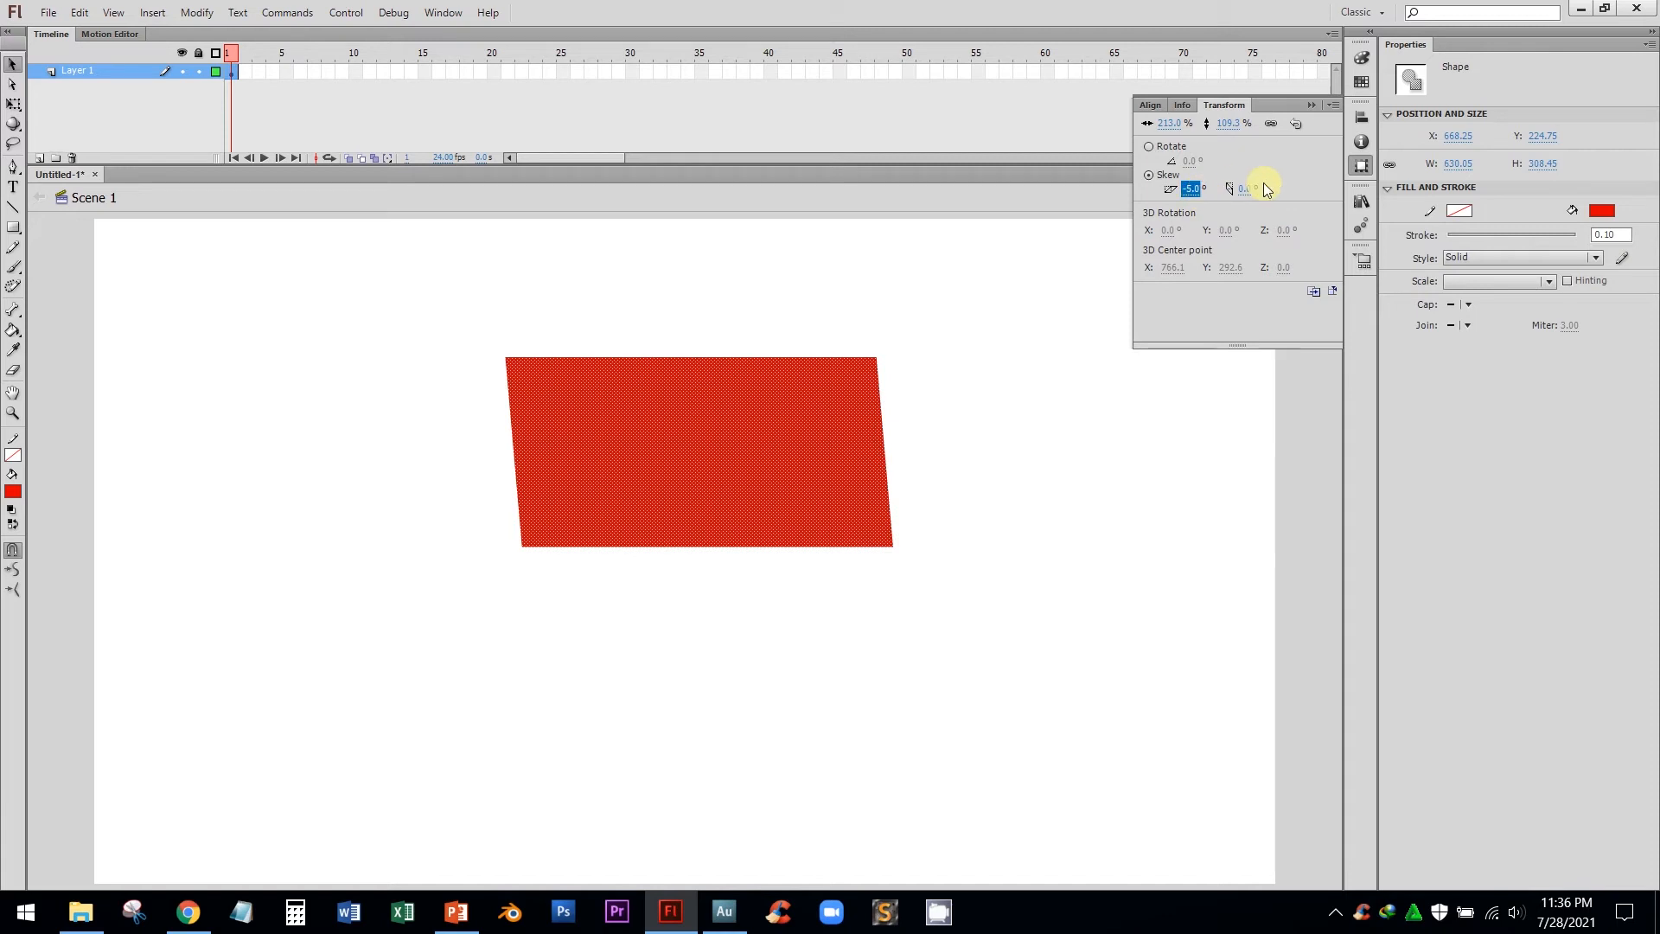
type("10")
key("Return")
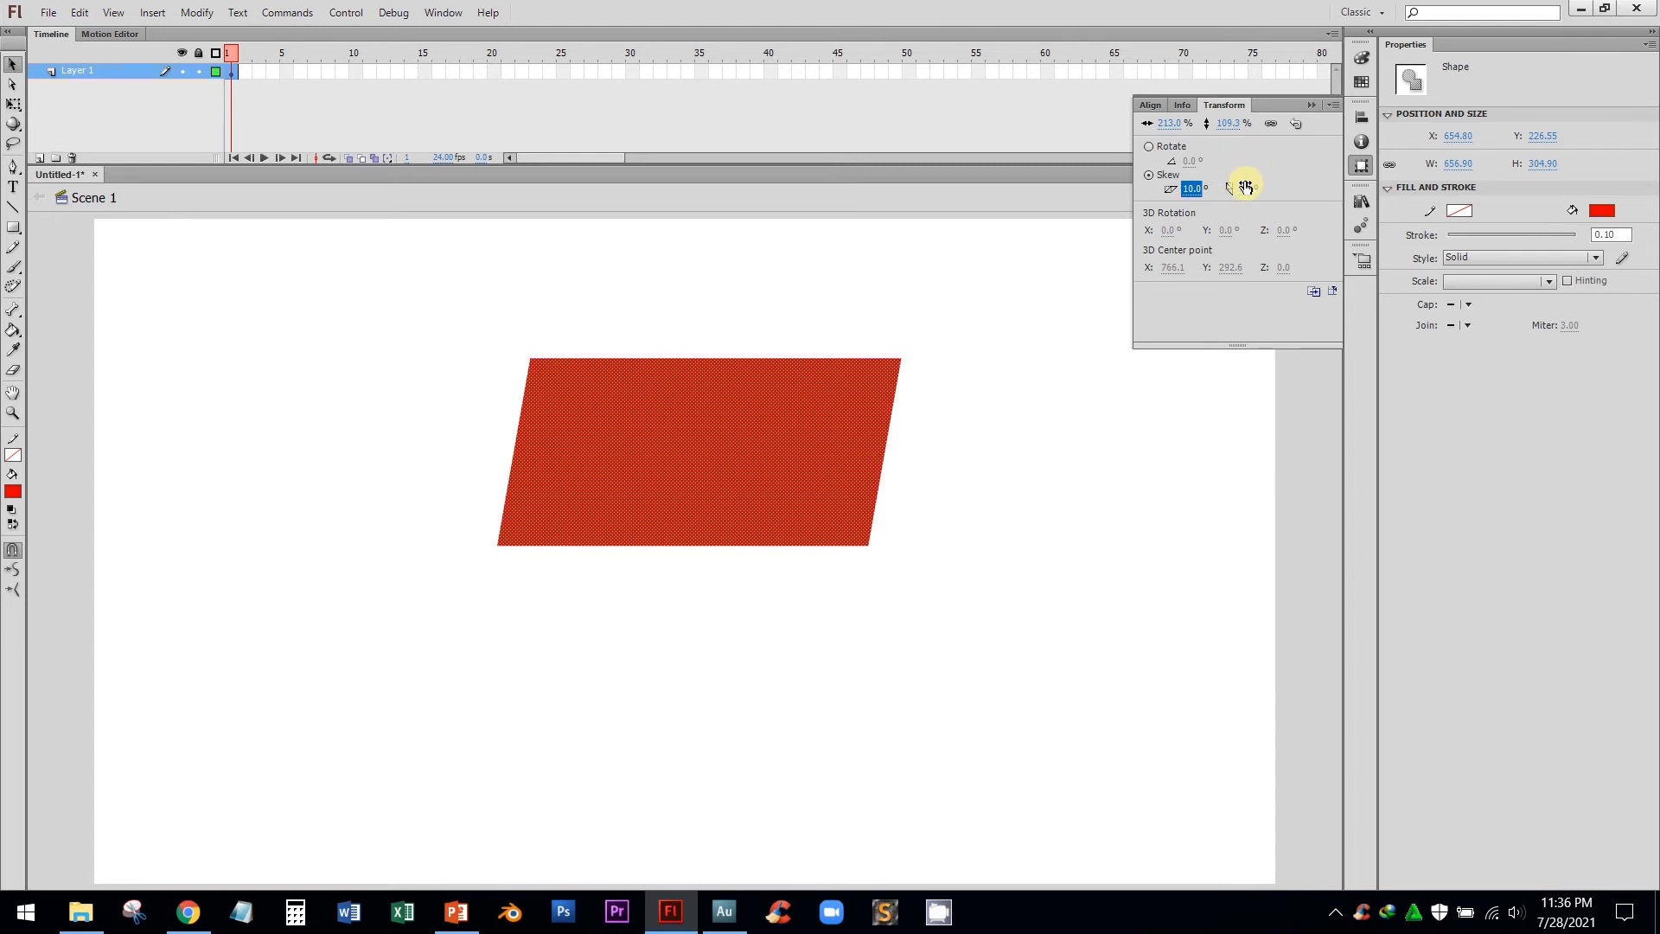
mouse_move(1245, 190)
left_mouse_down()
mouse_move(1290, 196)
mouse_move(1241, 187)
mouse_move(1289, 193)
mouse_move(1266, 194)
left_mouse_up()
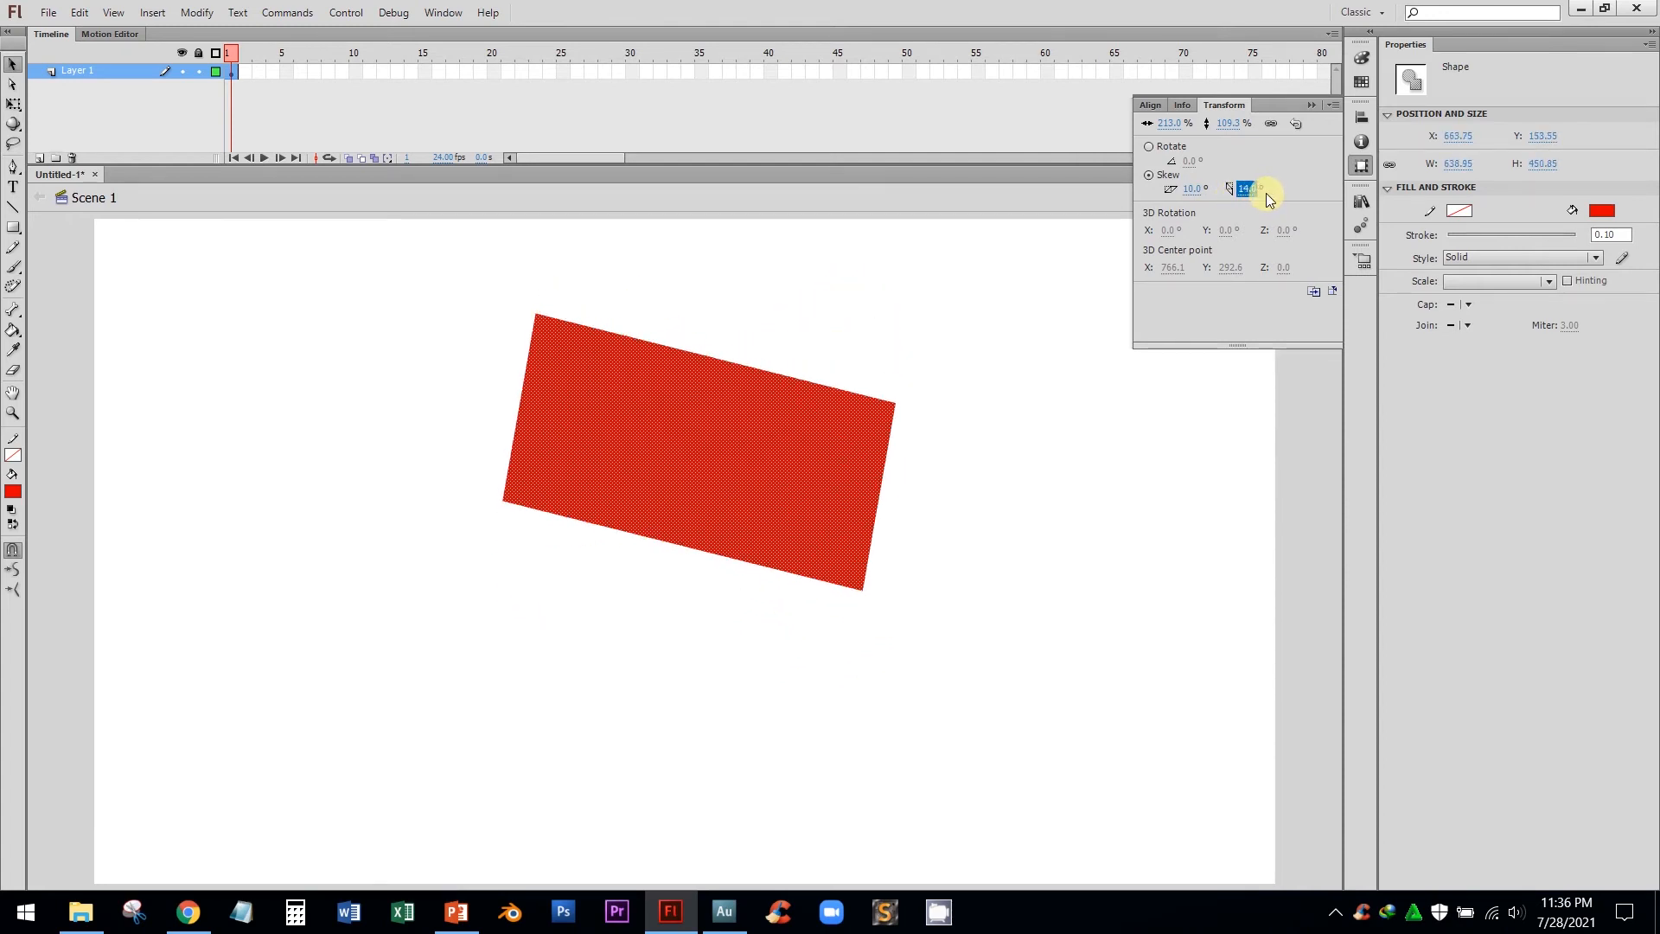
Reset the rectangle's horizontal and vertical skew to 0°.
left_click(1201, 189)
type("0")
key("Return")
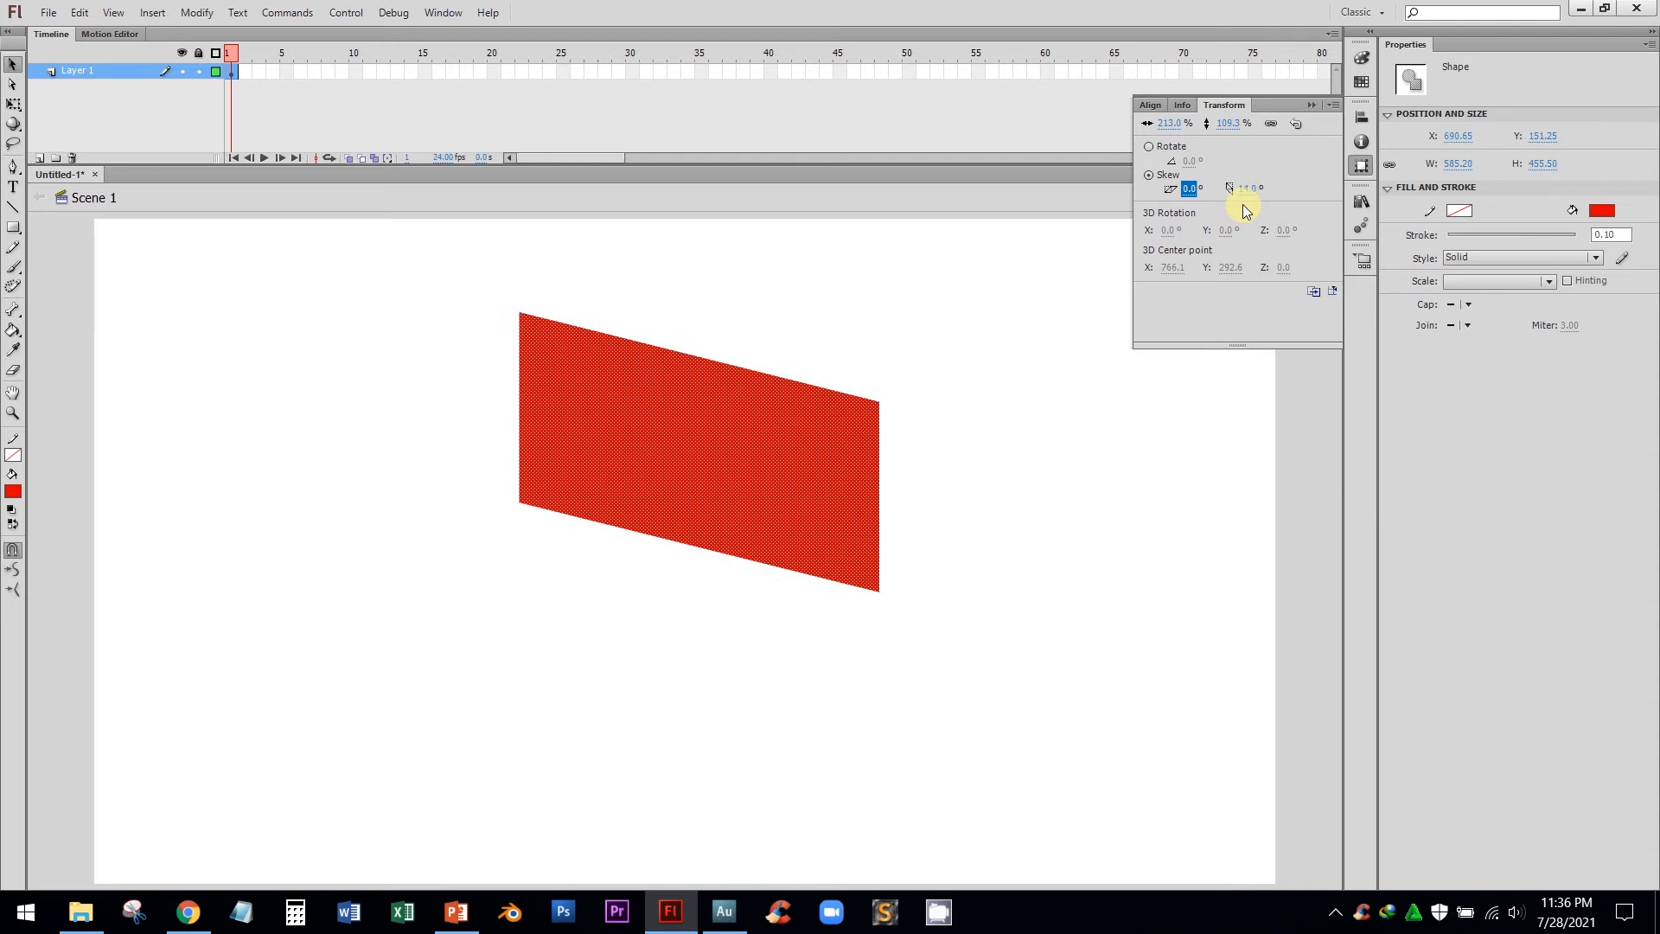
key("Tab")
type("0")
key("Tab")
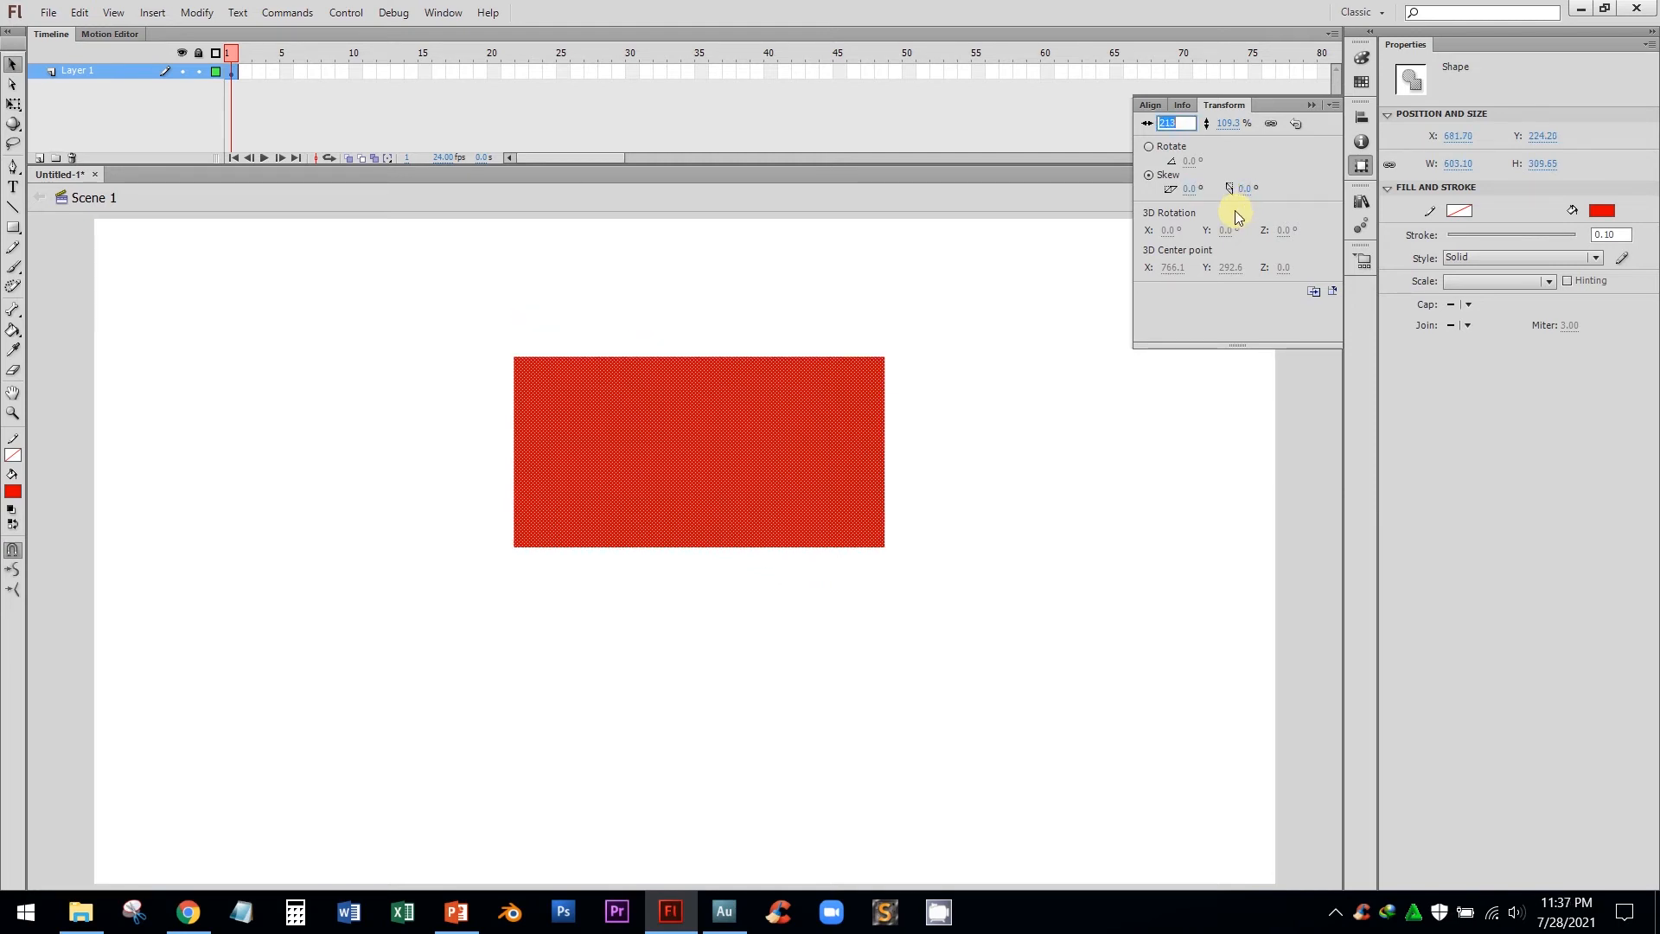
key("Return")
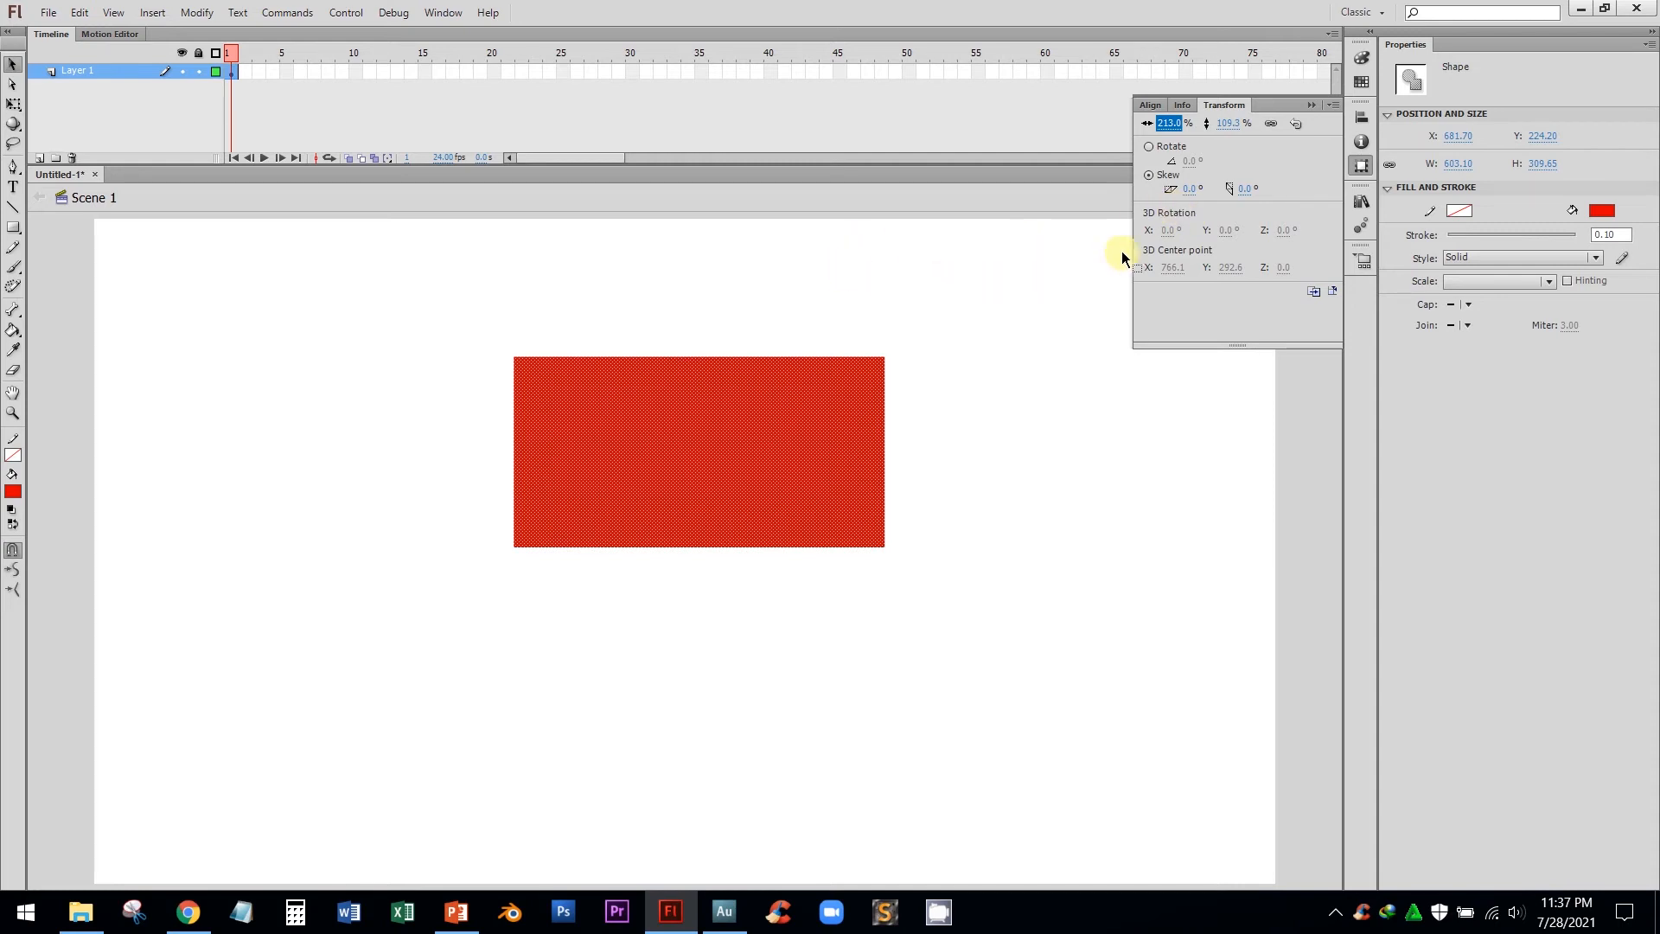
Try to use the 3D Rotation tool on the plain red rectangle shape.
left_click(861, 294)
left_click(16, 123)
left_click(659, 429)
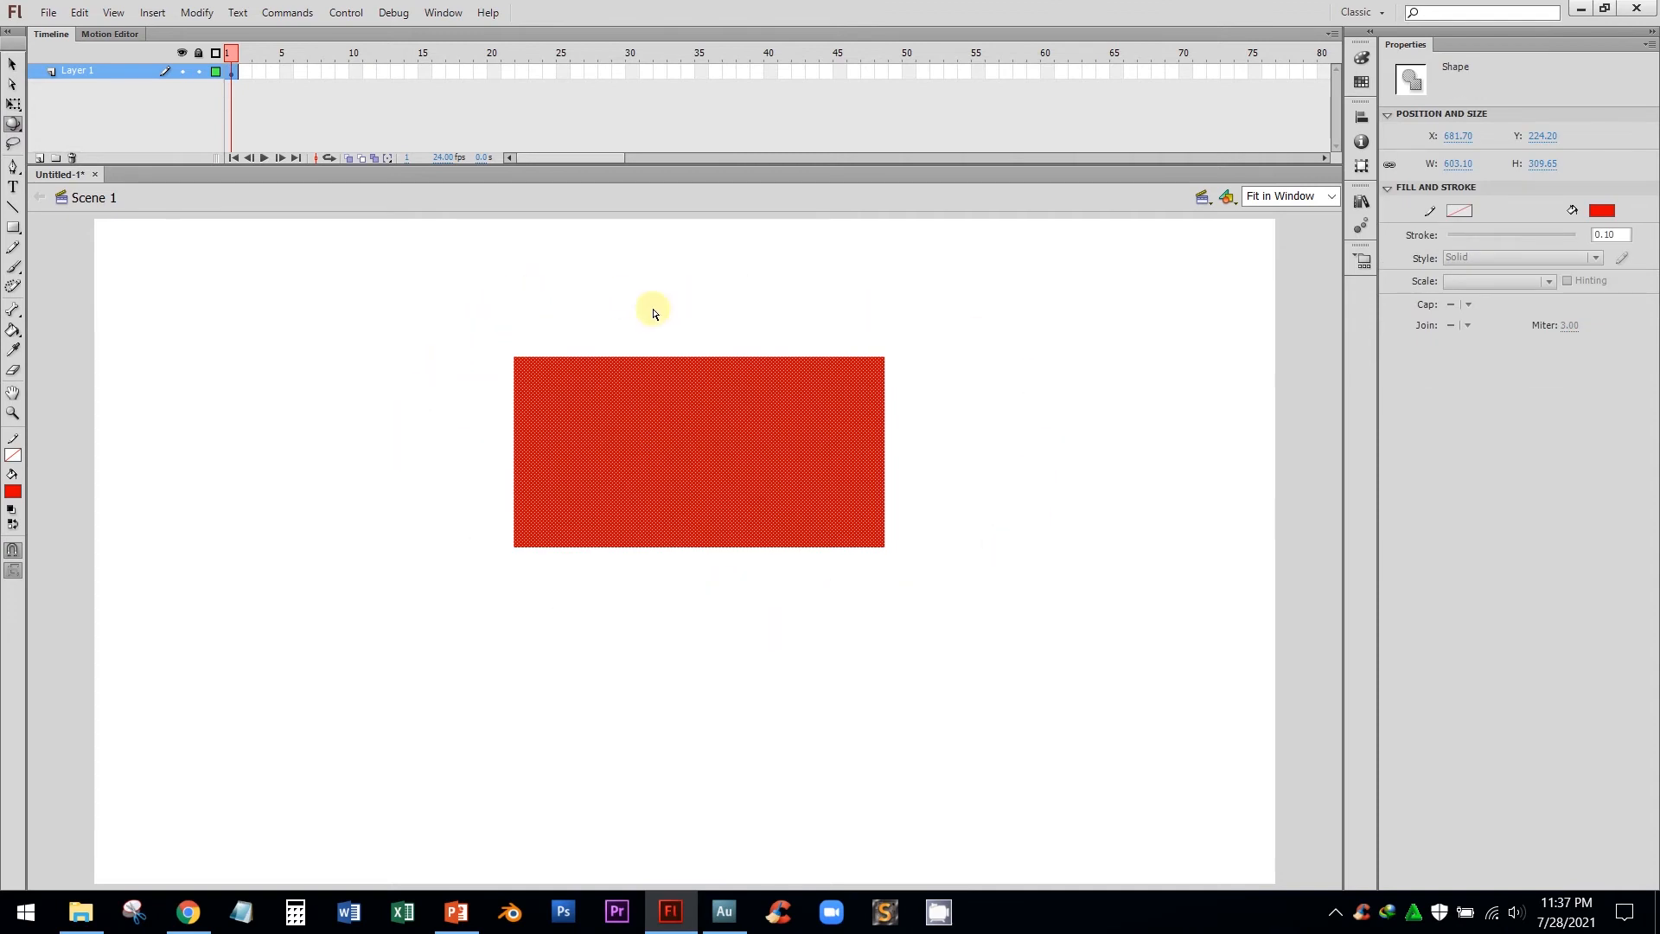
Convert the red rectangle to a Movie Clip symbol, keeping the default name and registration.
left_click(12, 64)
right_click(727, 450)
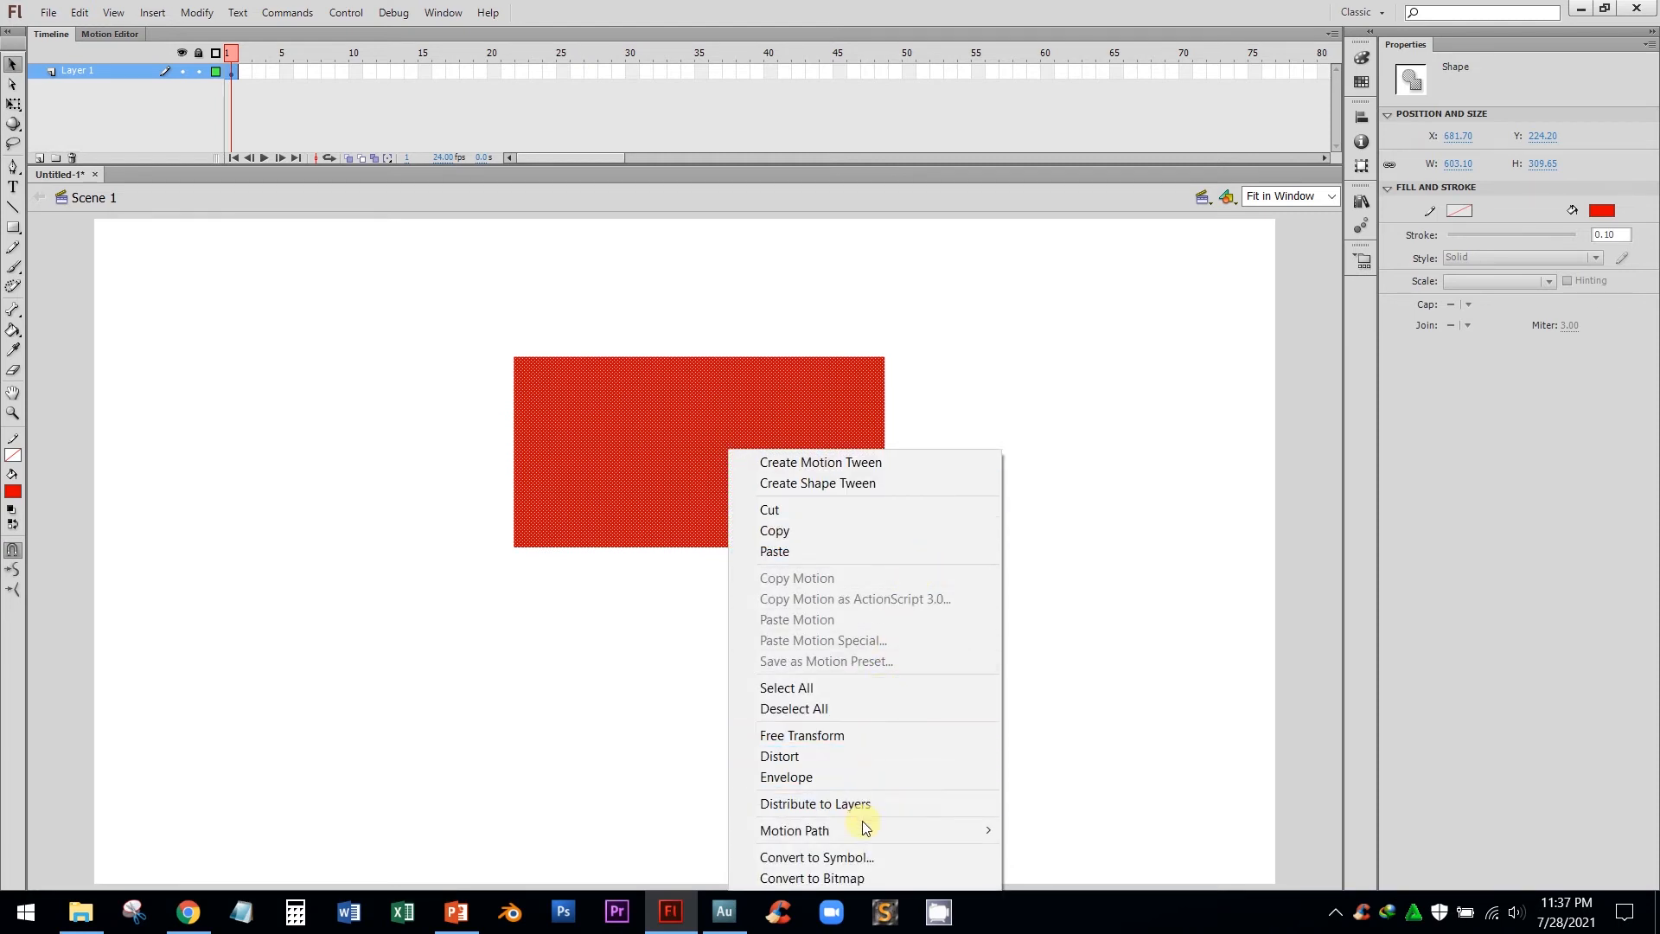
left_click(863, 857)
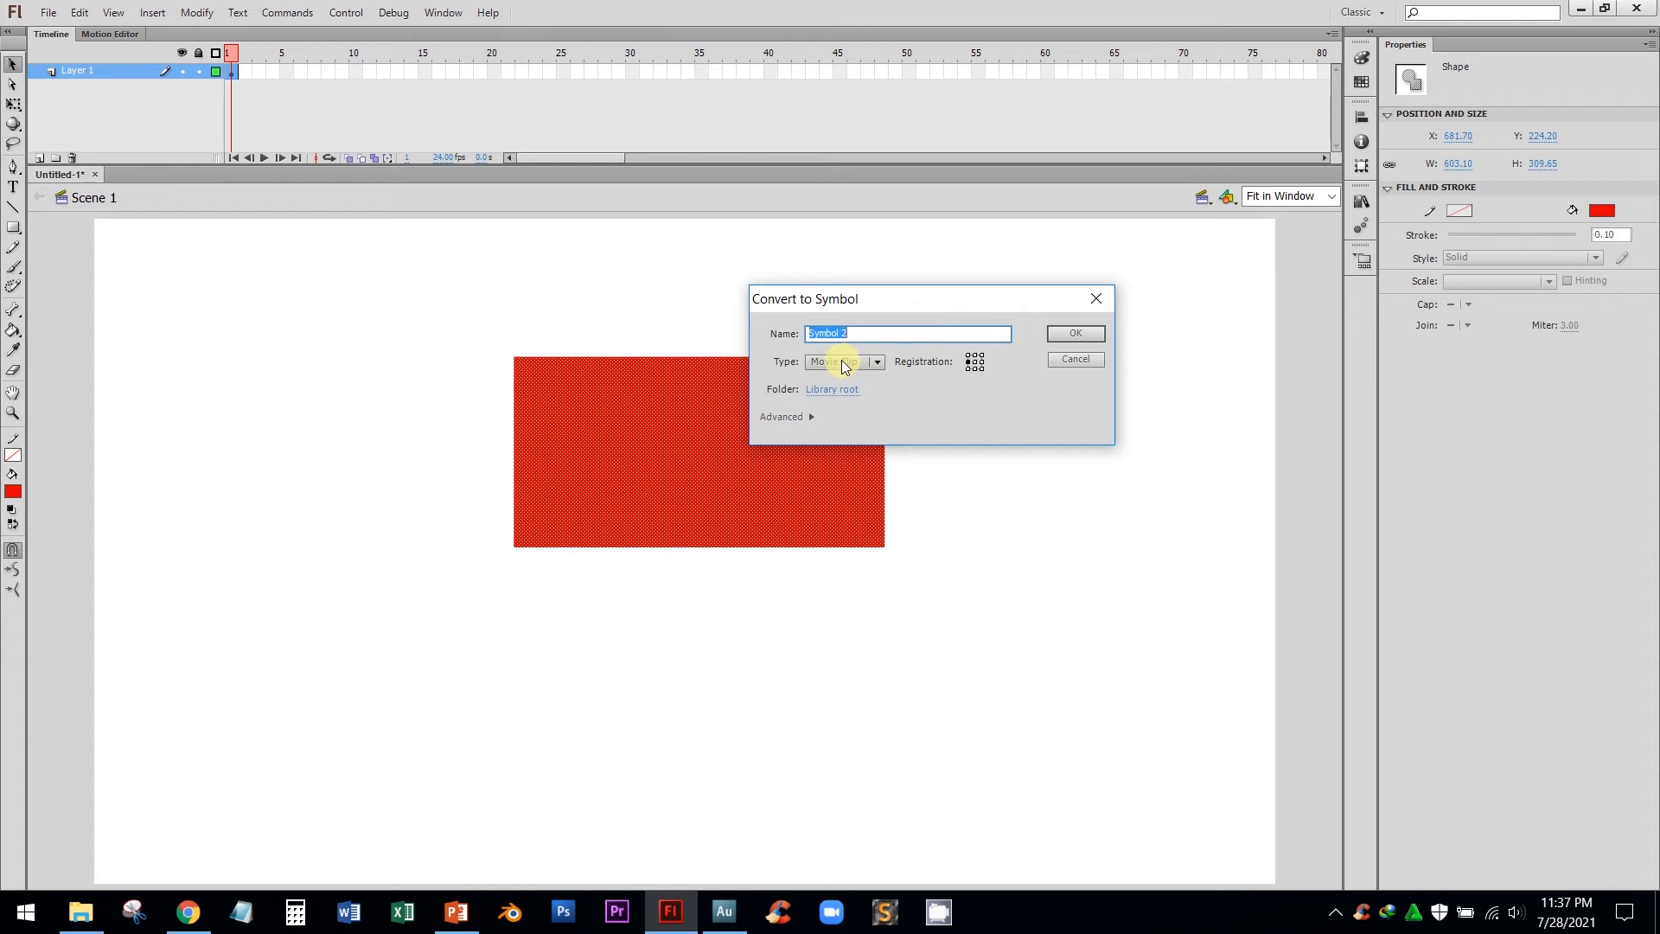
left_click(1077, 335)
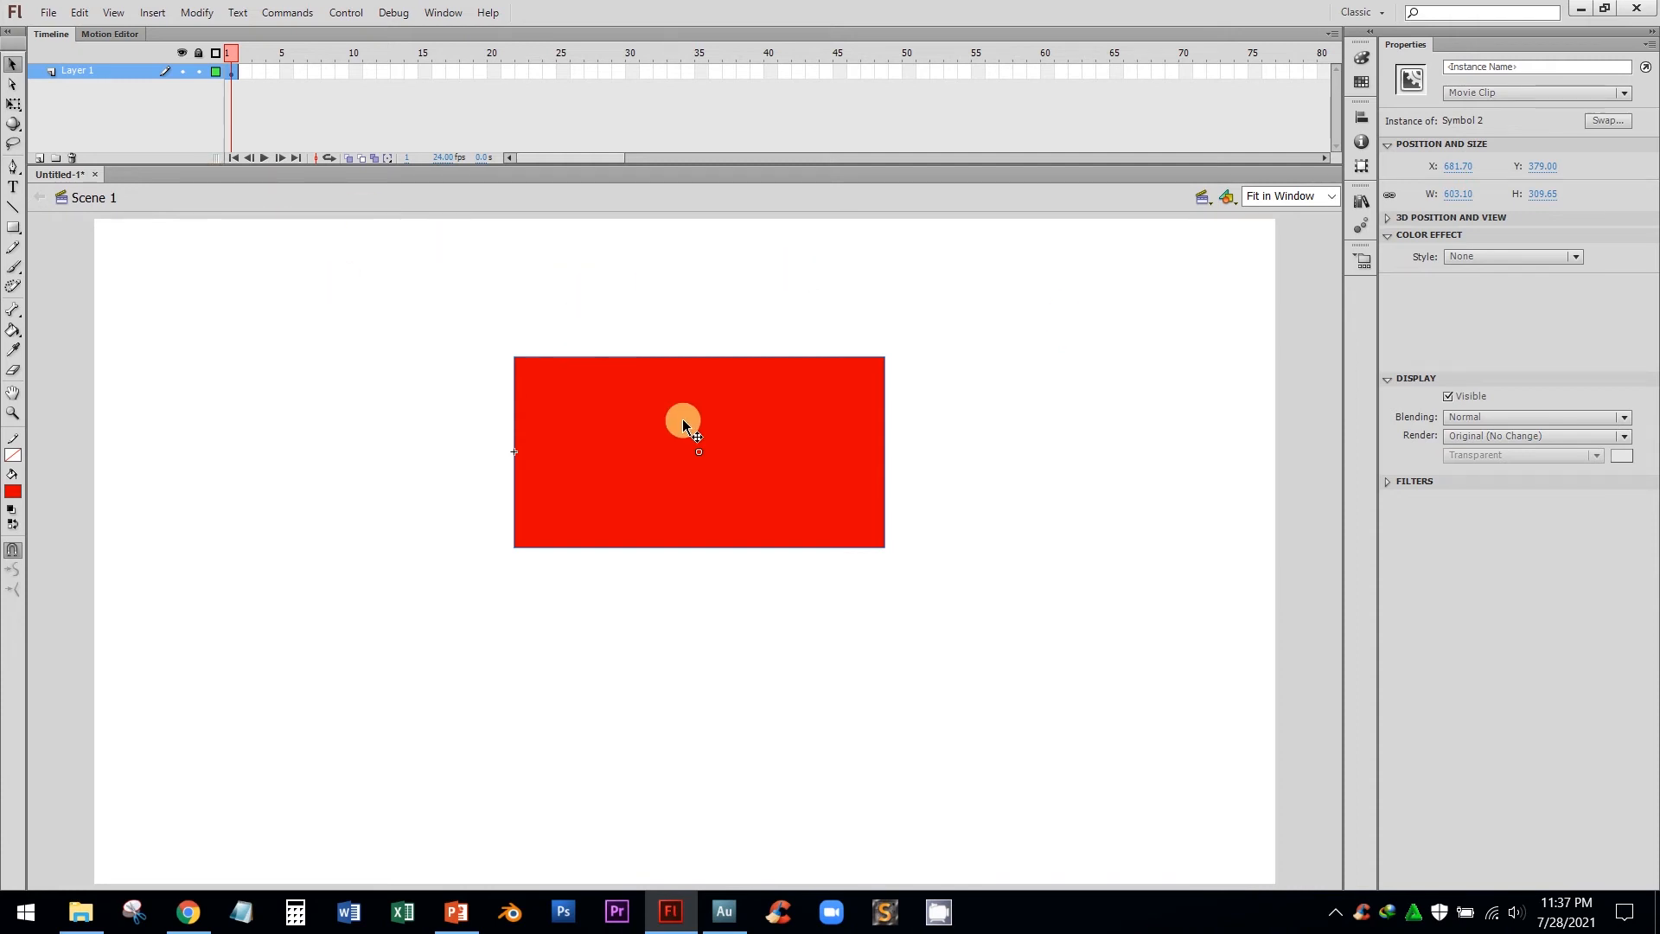
Rotate the movie clip in 3D to X -7°, Y about 22° and Z -33°.
left_click(10, 126)
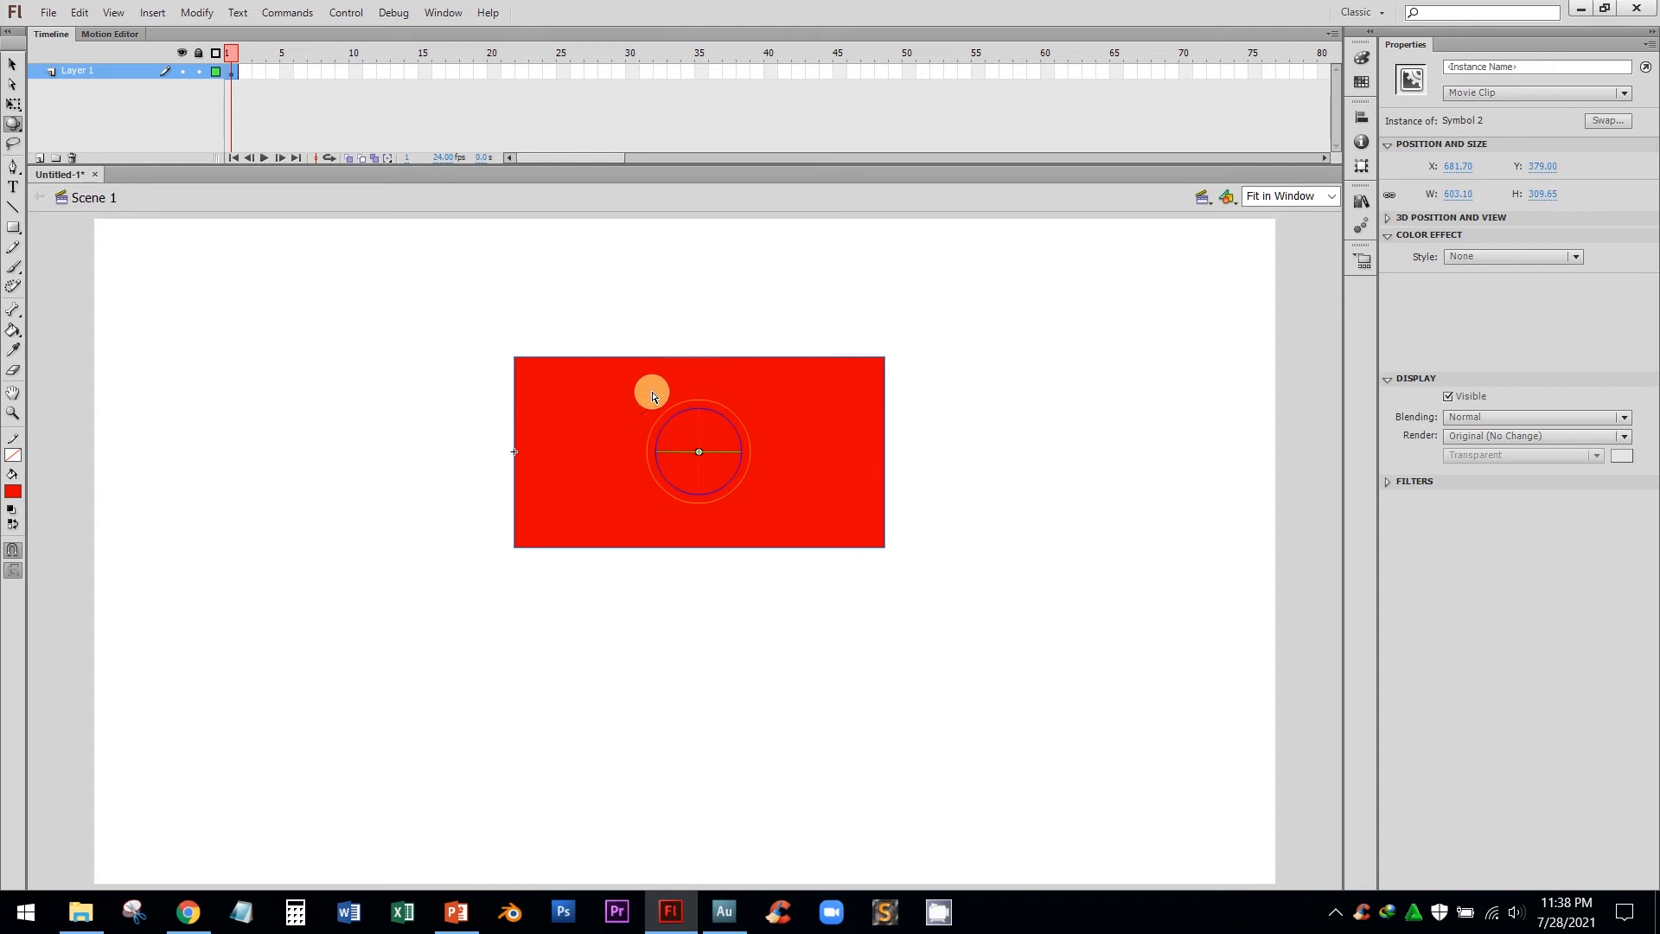
left_click(1362, 166)
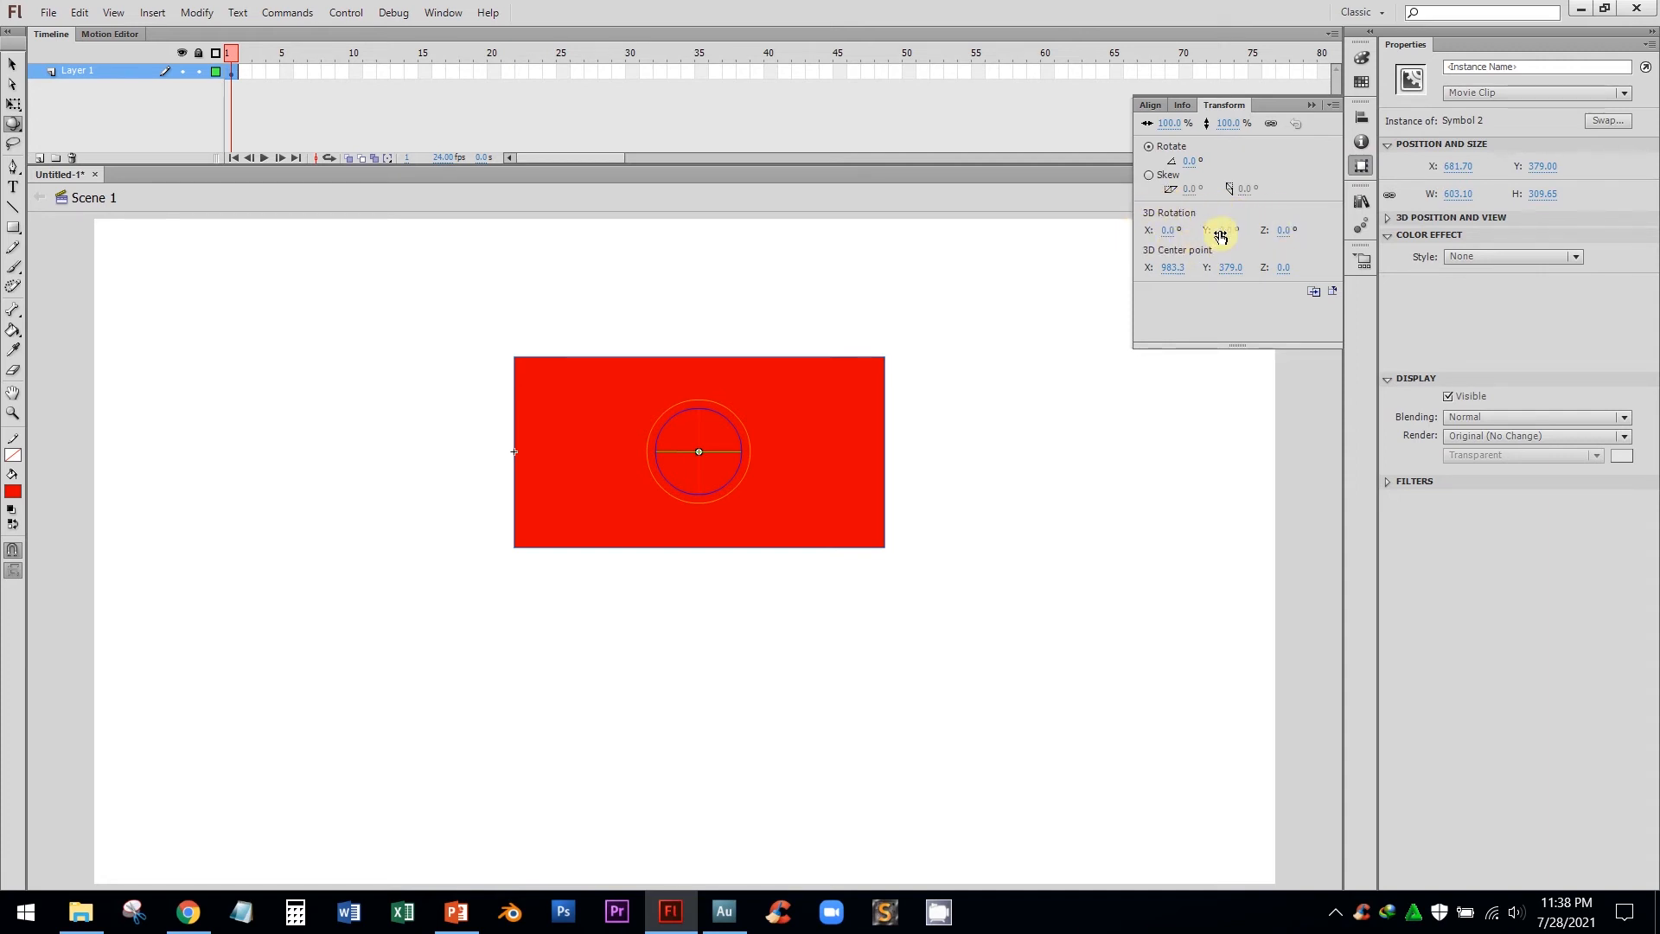
mouse_move(1222, 233)
left_mouse_down()
mouse_move(1294, 230)
mouse_move(1163, 241)
mouse_move(1323, 259)
mouse_move(1194, 260)
mouse_move(1279, 260)
mouse_move(1196, 241)
mouse_move(1319, 230)
mouse_move(1111, 232)
mouse_move(1253, 230)
left_mouse_up()
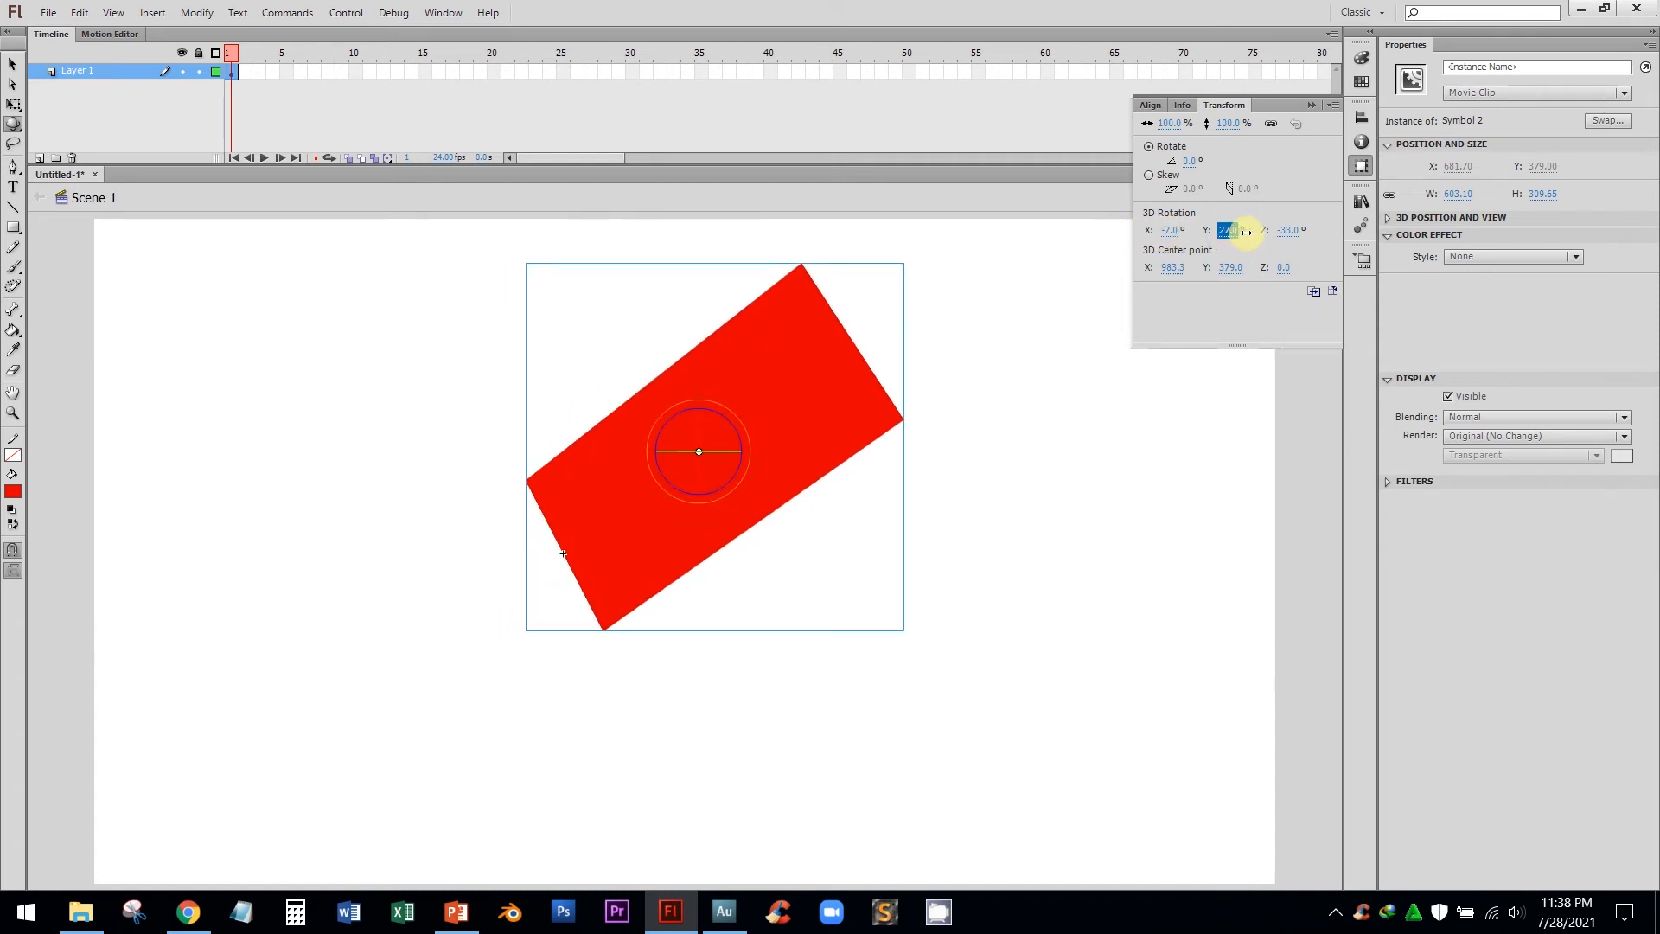
Remove the clip's 3D transformation and move it back near the middle of the stage, at about X 708, Y 451.
left_click(1332, 290)
key("ctrl+t")
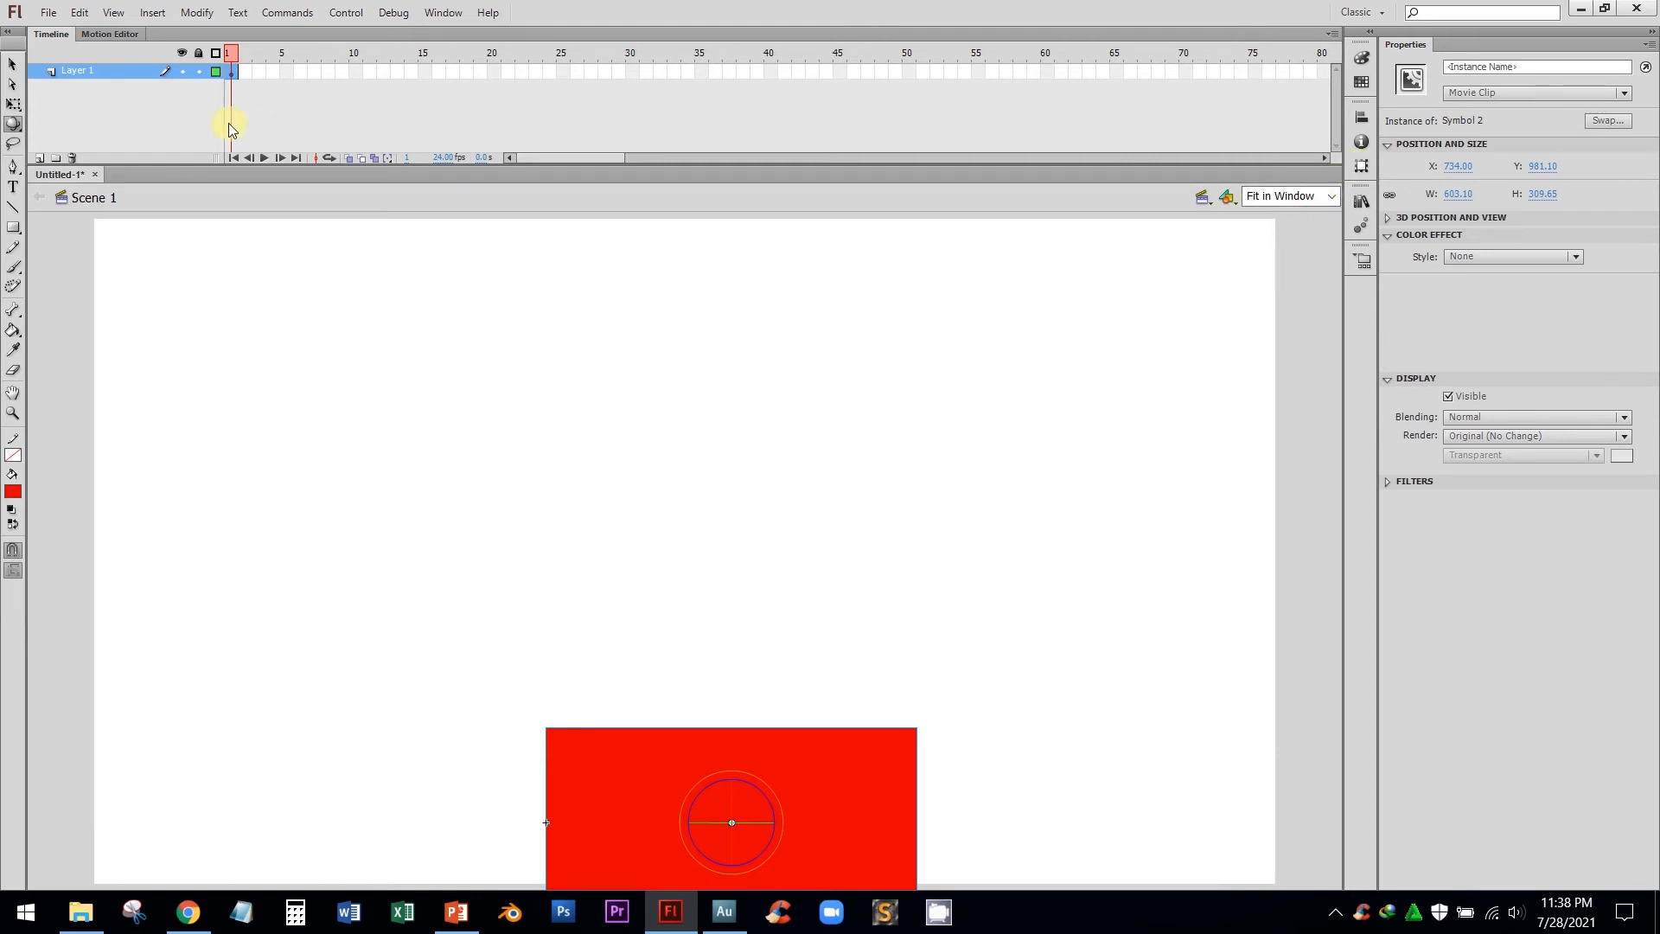
left_click(12, 64)
left_click_drag(645, 763, 661, 447)
left_click(1361, 166)
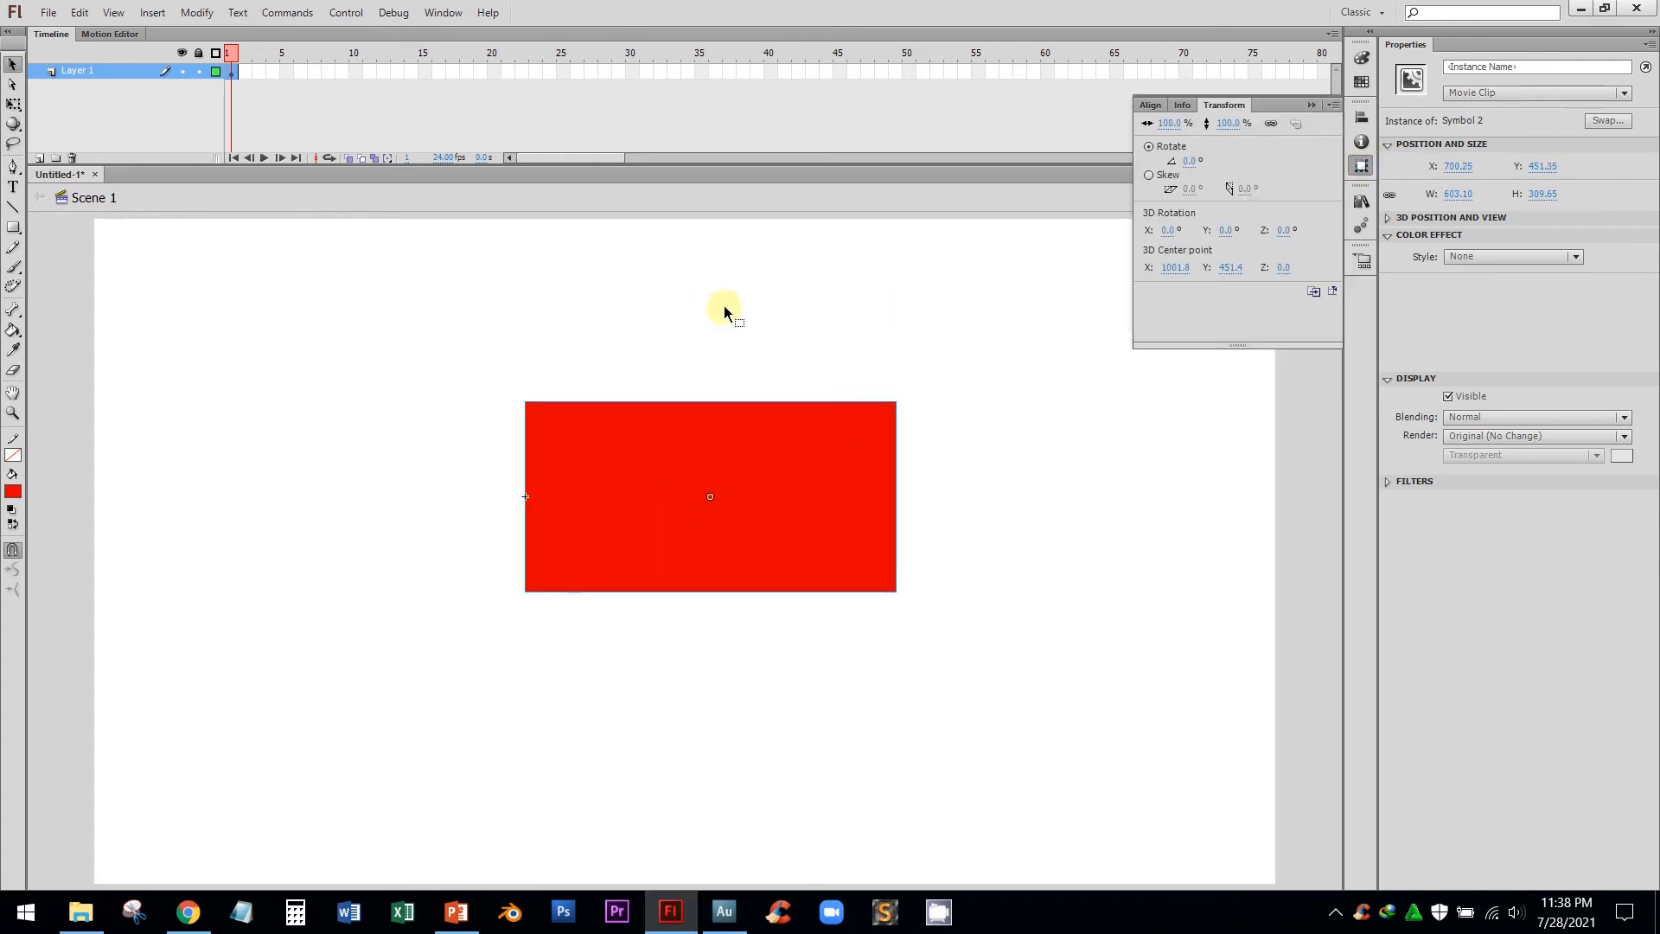
left_click(764, 261)
Place the clip's 3D centre point on the middle of its left edge and rotate it in 3D around the Y axis.
left_click(13, 123)
left_click(648, 500)
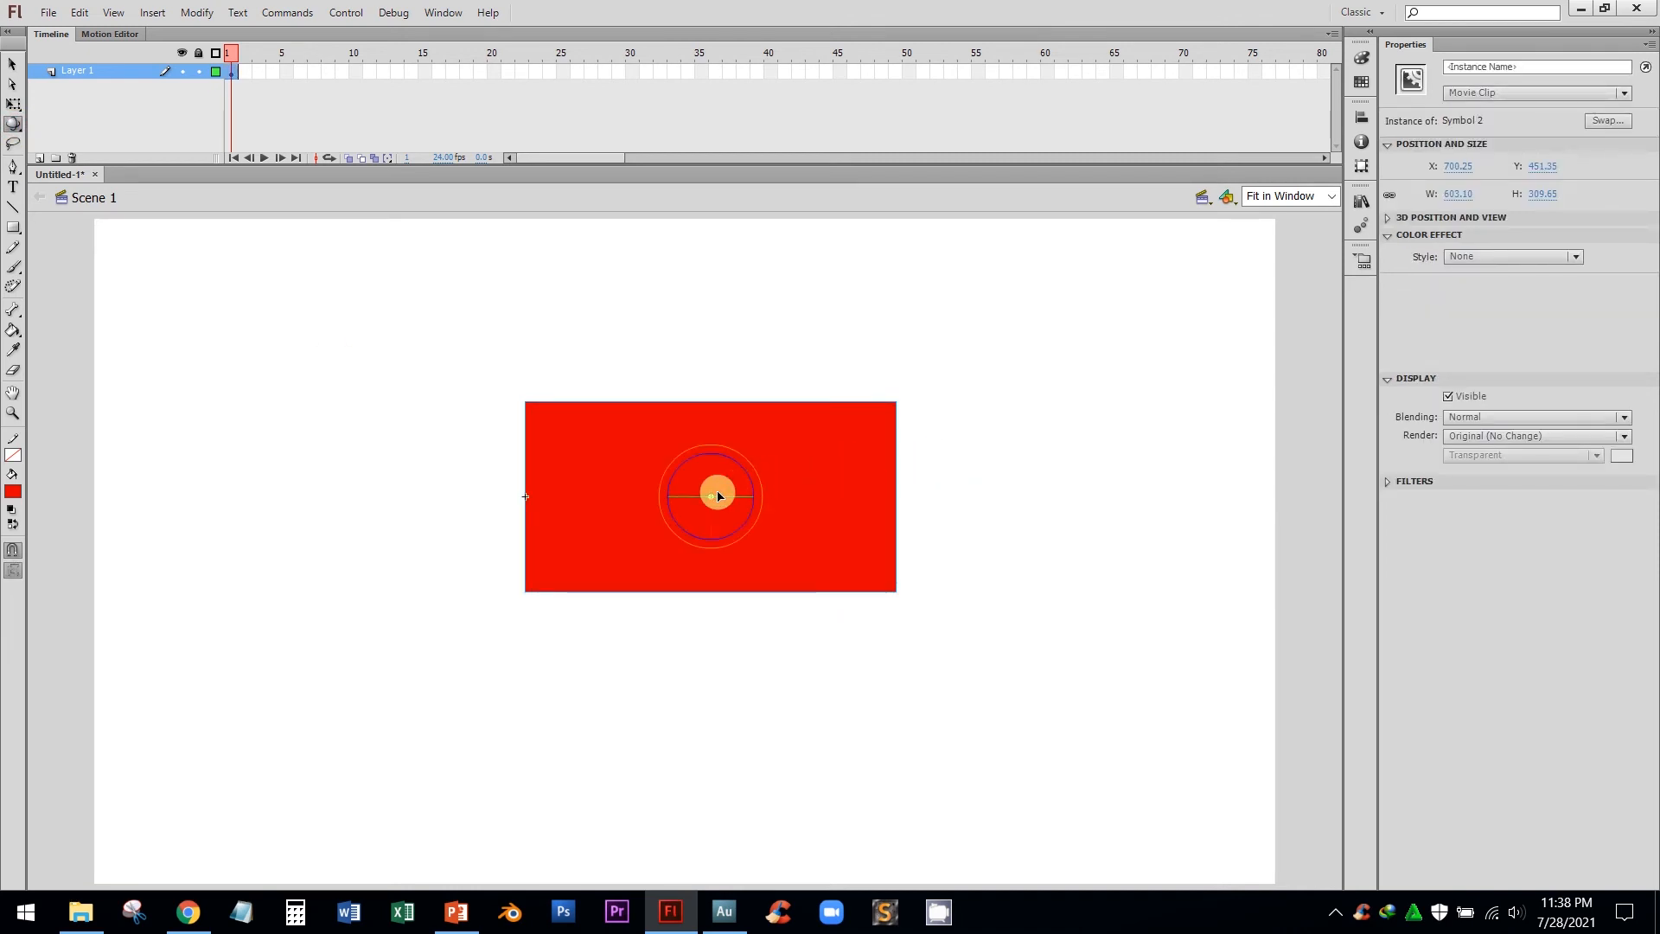
left_click_drag(714, 503, 531, 492)
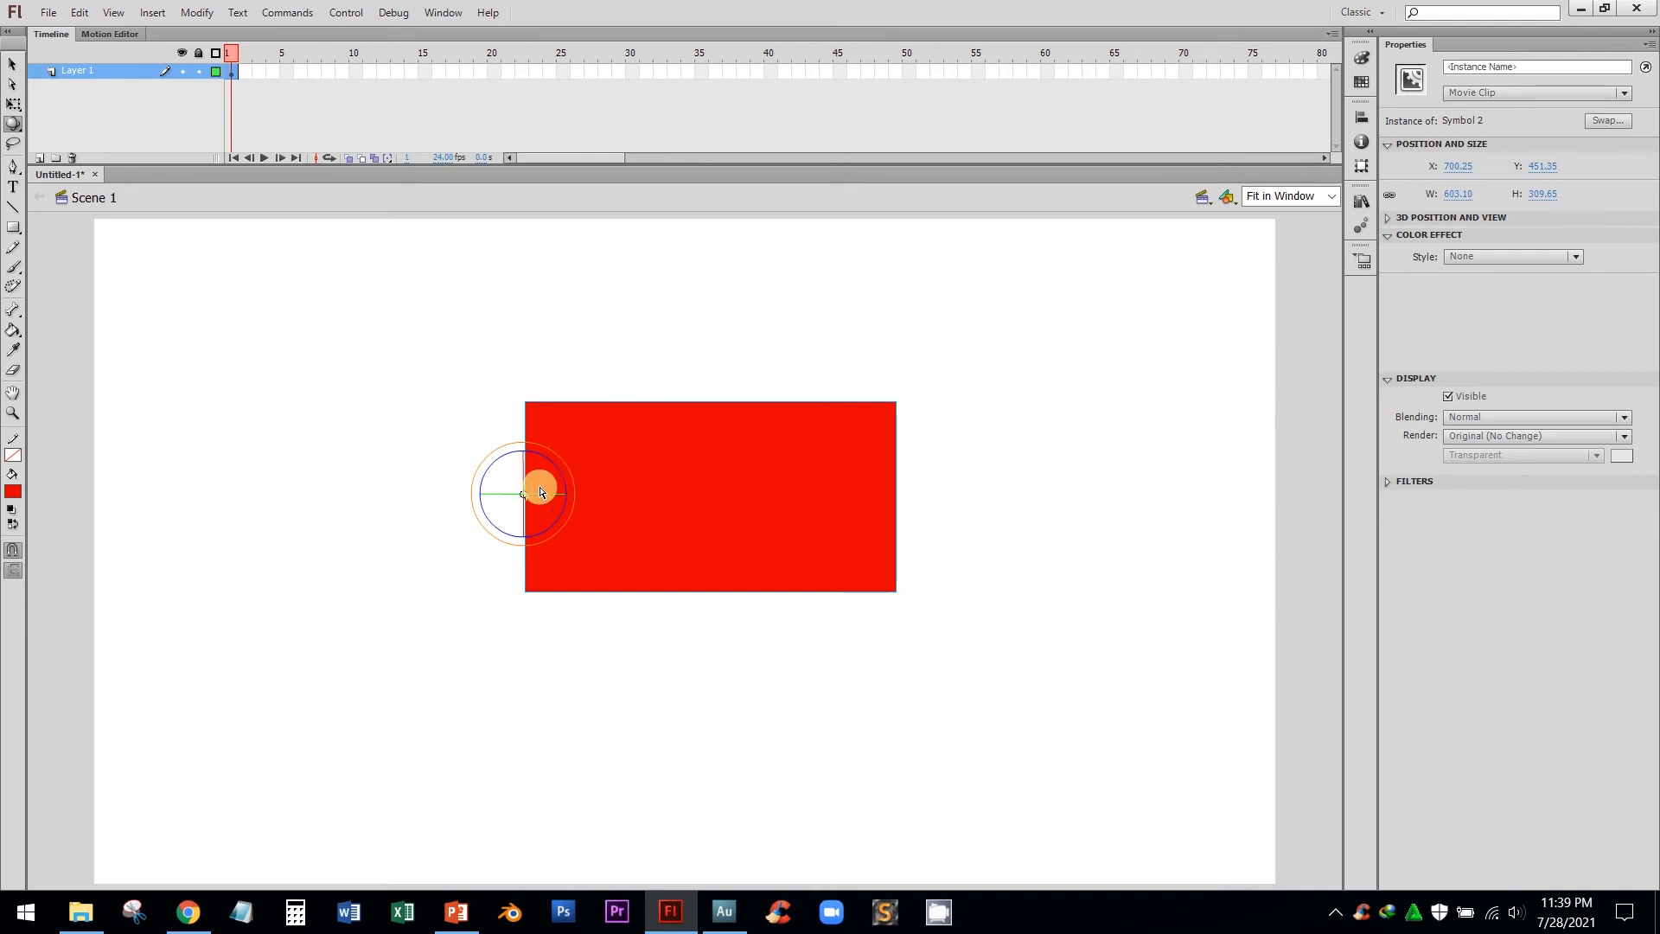
mouse_move(530, 493)
left_mouse_down()
mouse_move(810, 501)
mouse_move(633, 482)
mouse_move(537, 481)
mouse_move(778, 490)
mouse_move(537, 494)
left_mouse_up()
left_click(1361, 165)
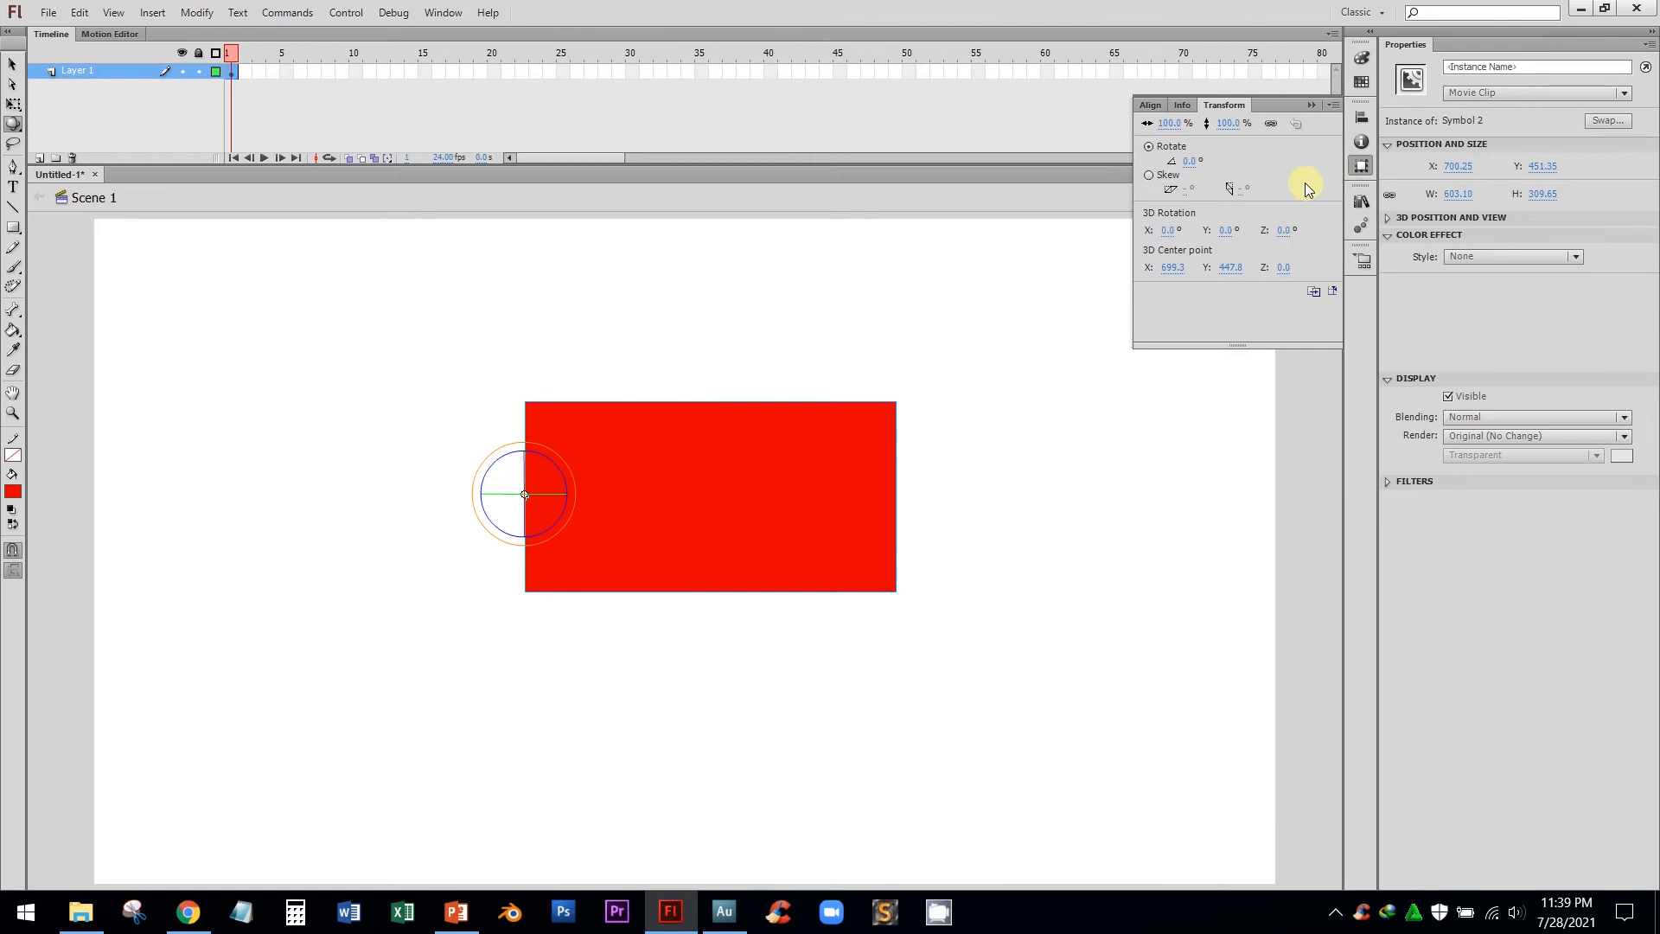
mouse_move(1231, 230)
left_mouse_down()
mouse_move(1268, 230)
mouse_move(1163, 234)
mouse_move(1326, 230)
mouse_move(1138, 228)
mouse_move(1245, 230)
mouse_move(1141, 245)
mouse_move(1211, 242)
mouse_move(1182, 232)
mouse_move(1168, 231)
mouse_move(1245, 247)
mouse_move(1216, 250)
left_mouse_up()
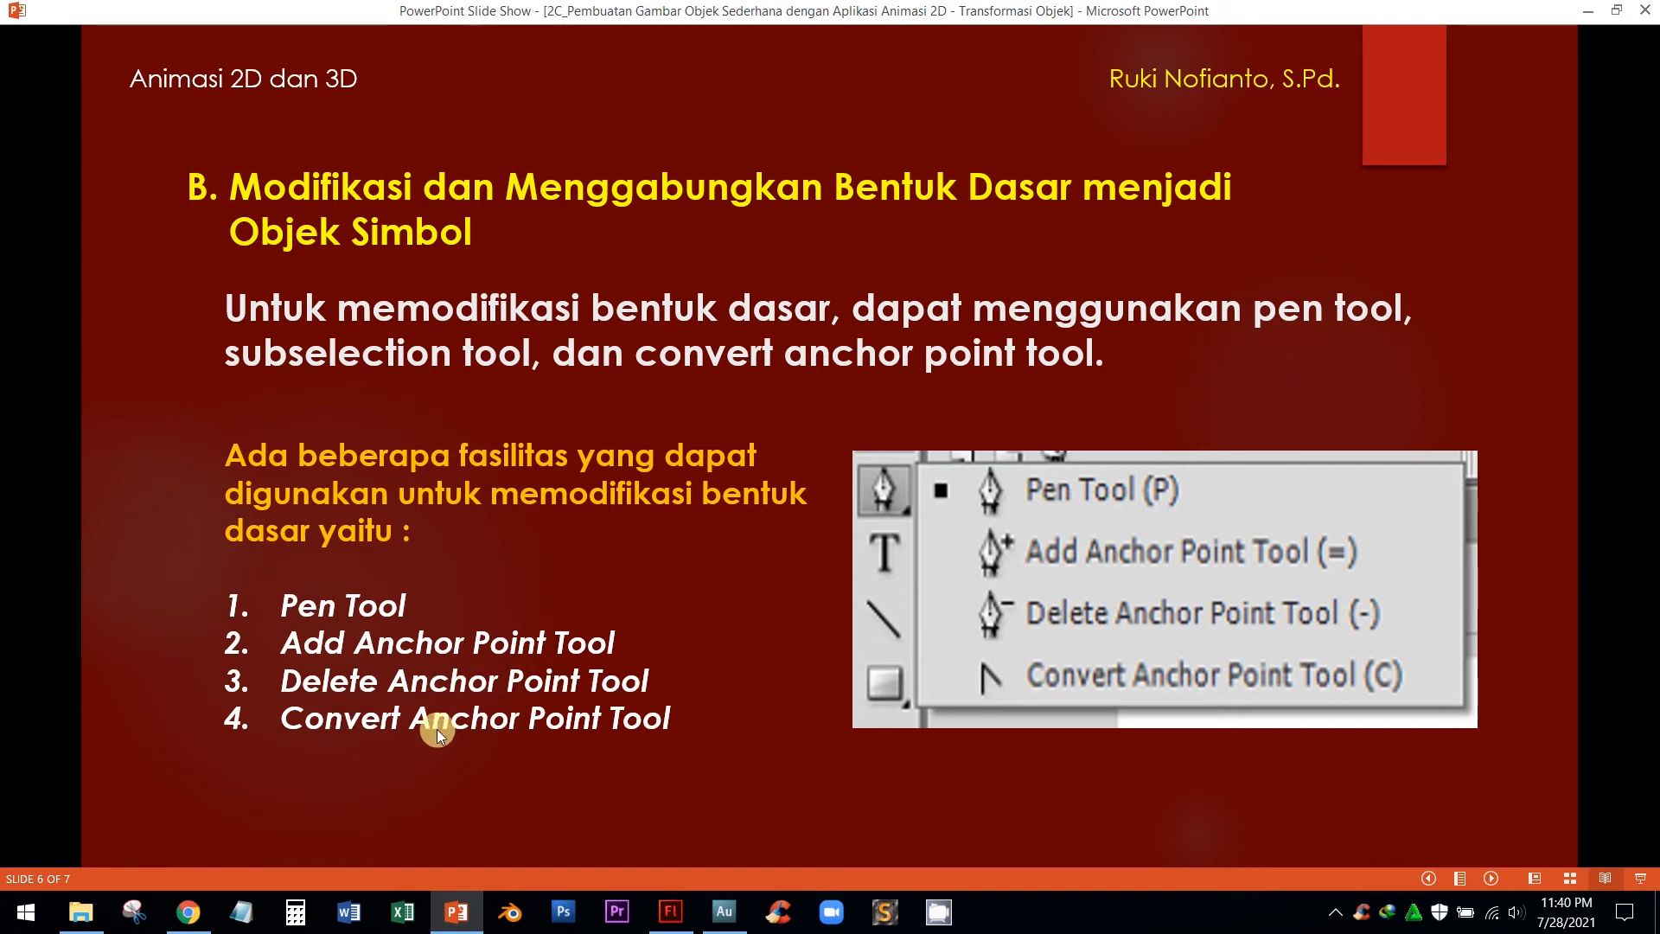
Switch back to Adobe Flash and delete the red movie clip from the stage.
left_click(670, 909)
left_click(775, 422)
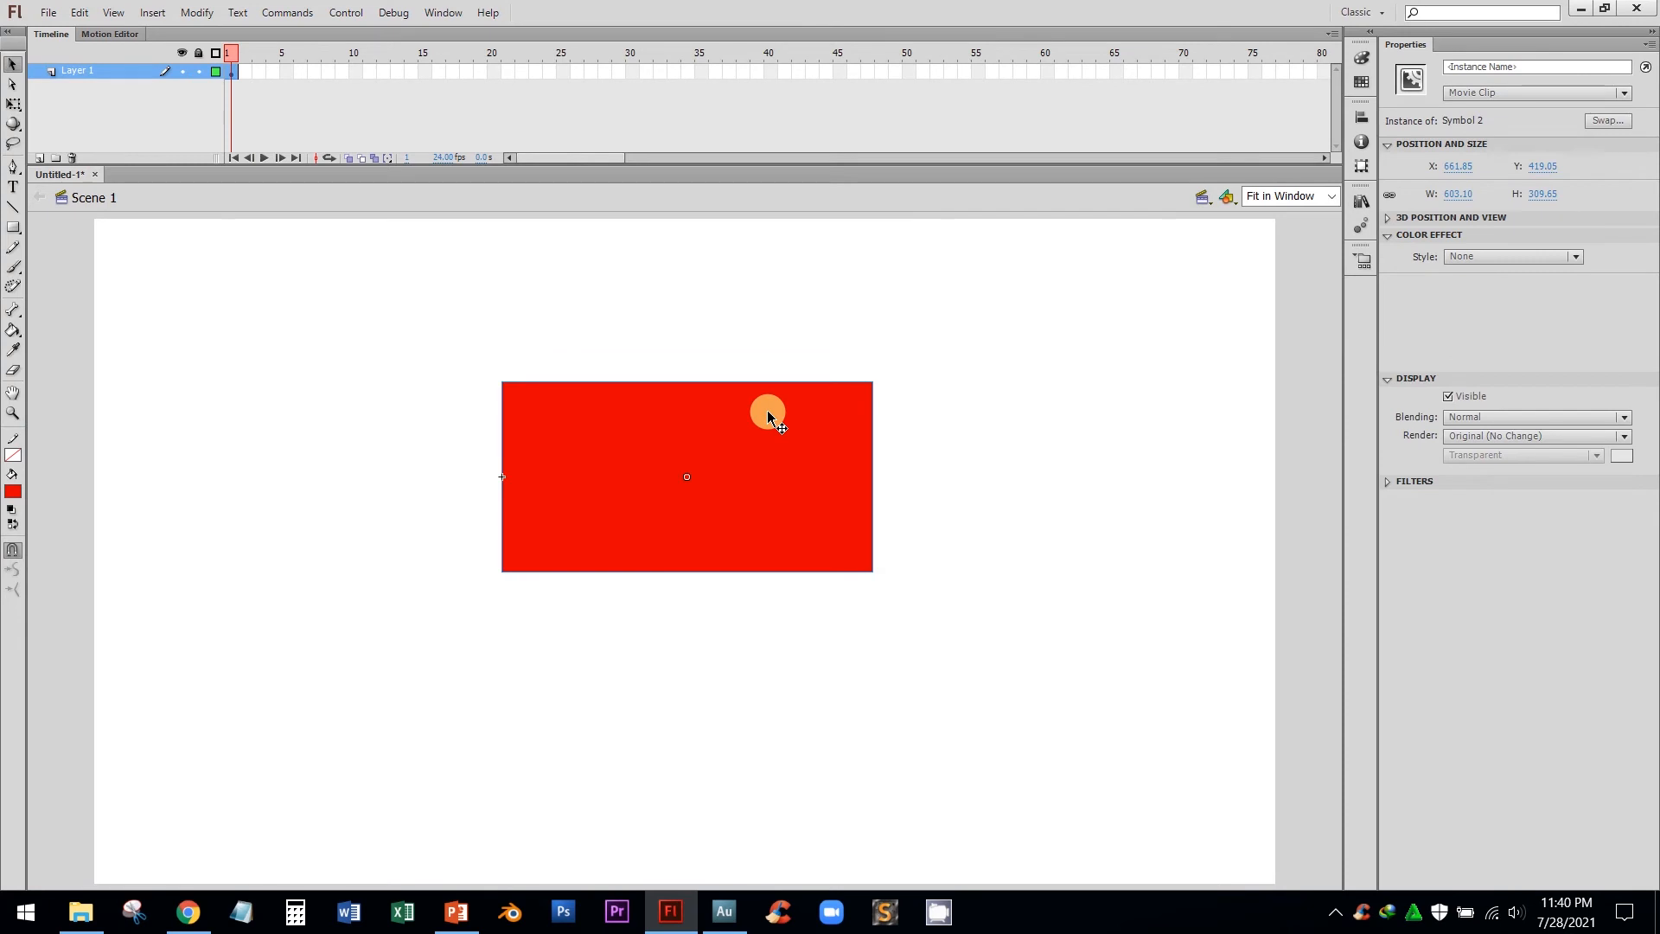
key("Delete")
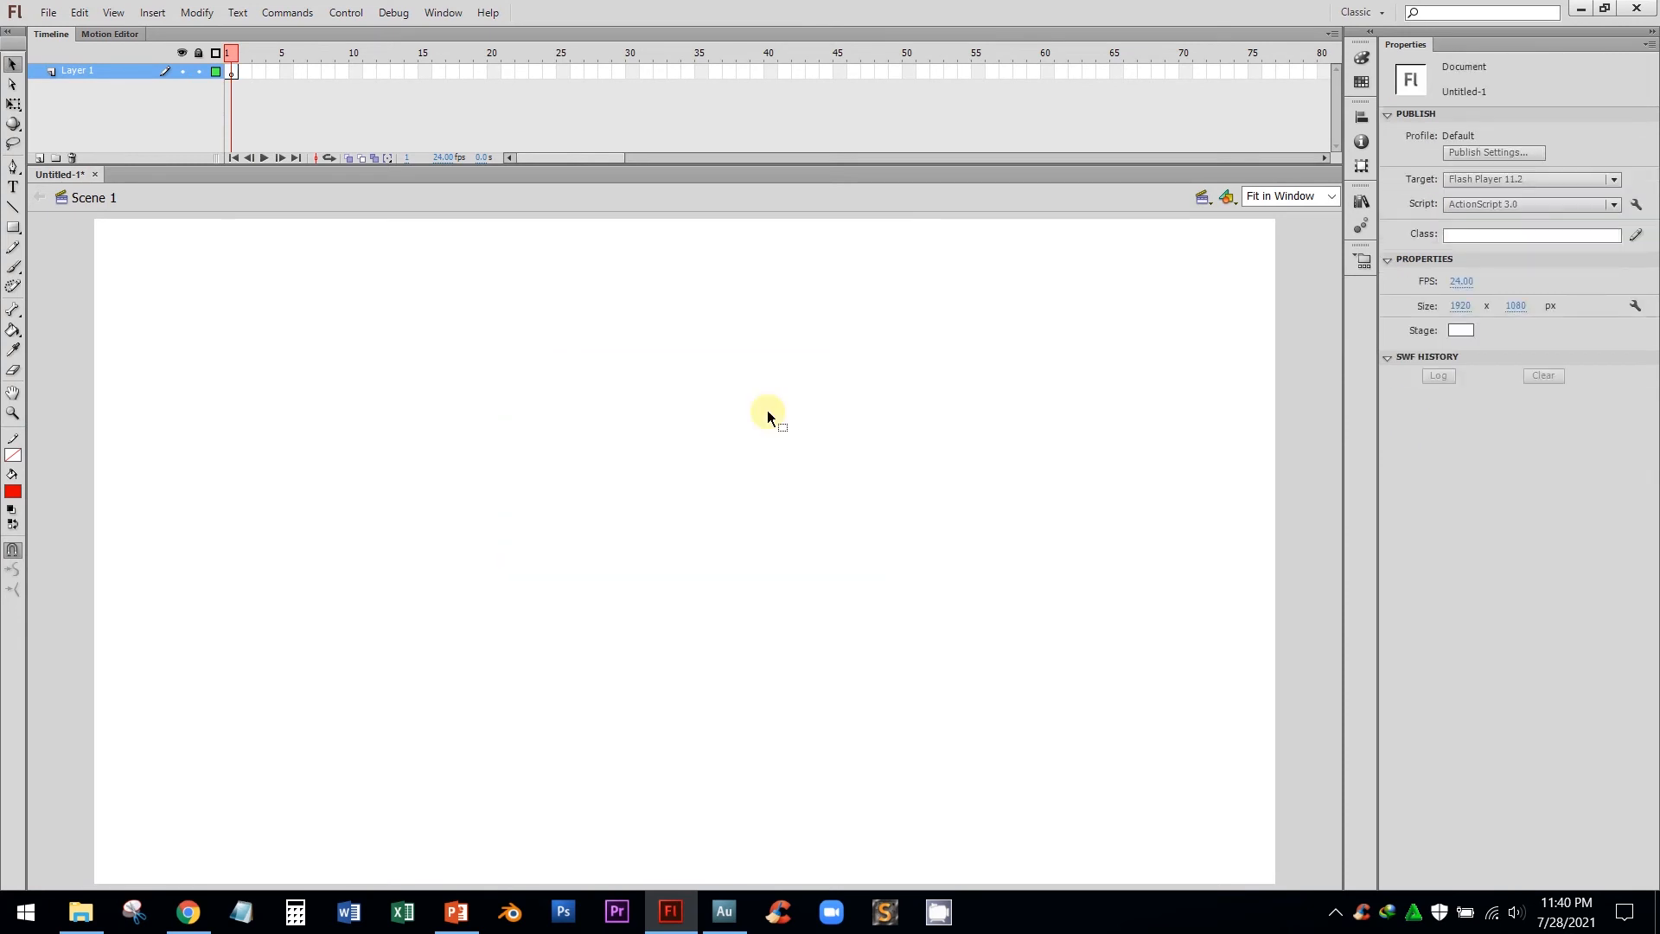
Draw a red rectangle about 427 by 372 px without an outline and move it to about X 656, Y 329.
left_click(13, 226)
left_click_drag(478, 337, 740, 564)
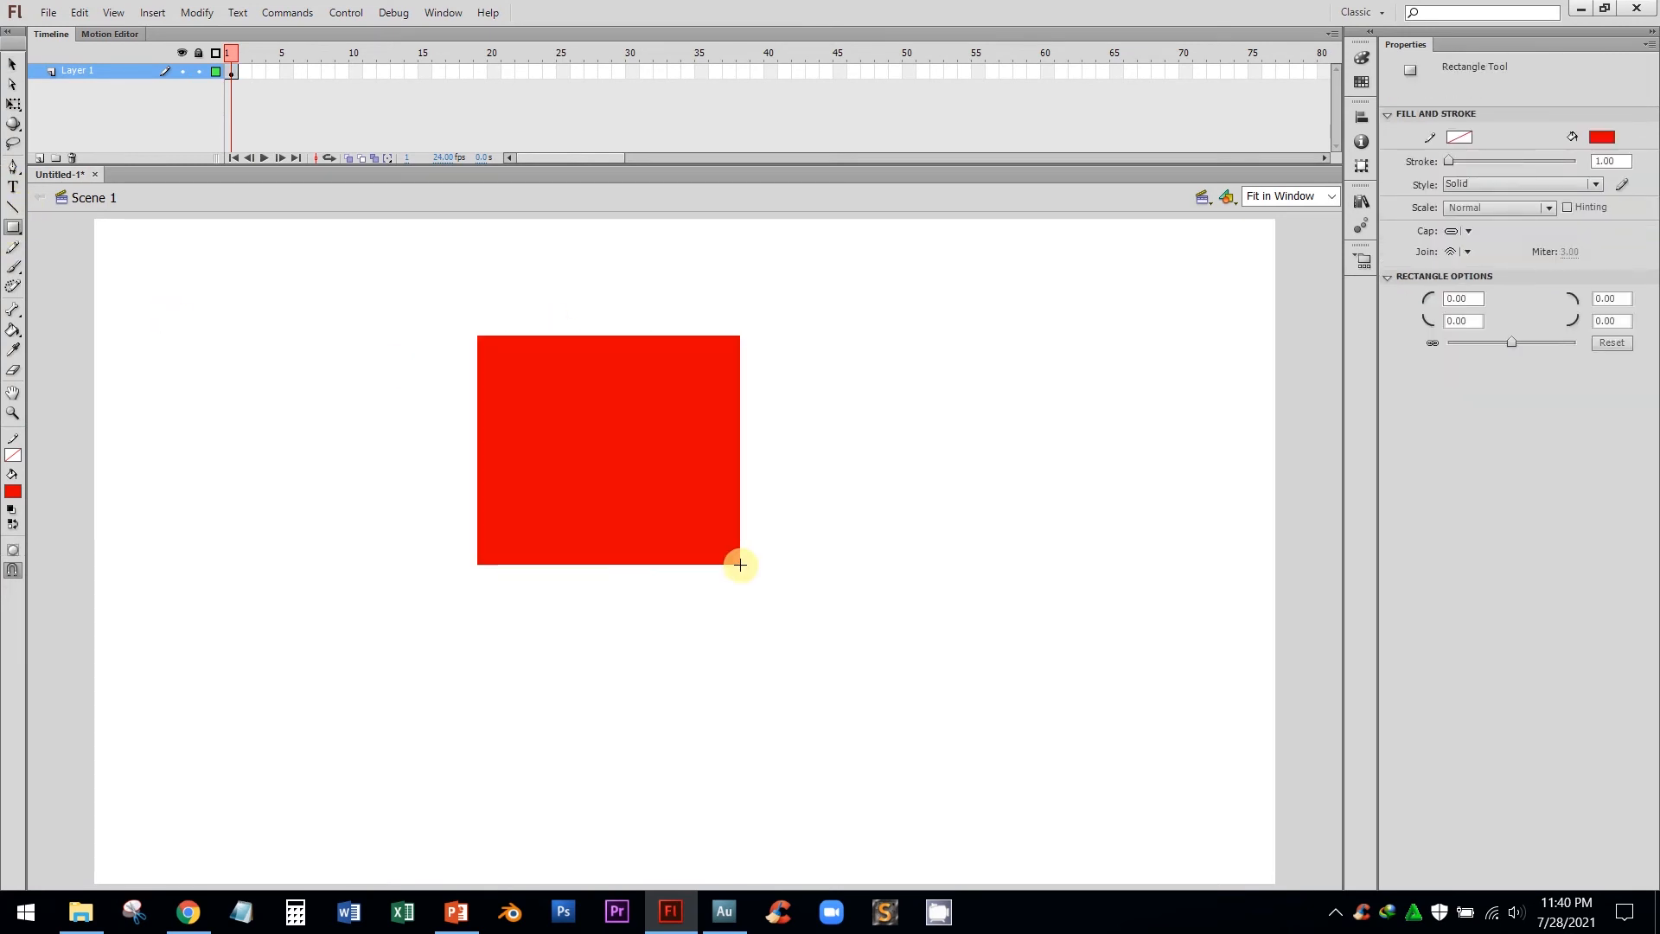
left_click(19, 66)
left_click(604, 449)
left_click_drag(598, 425, 619, 511)
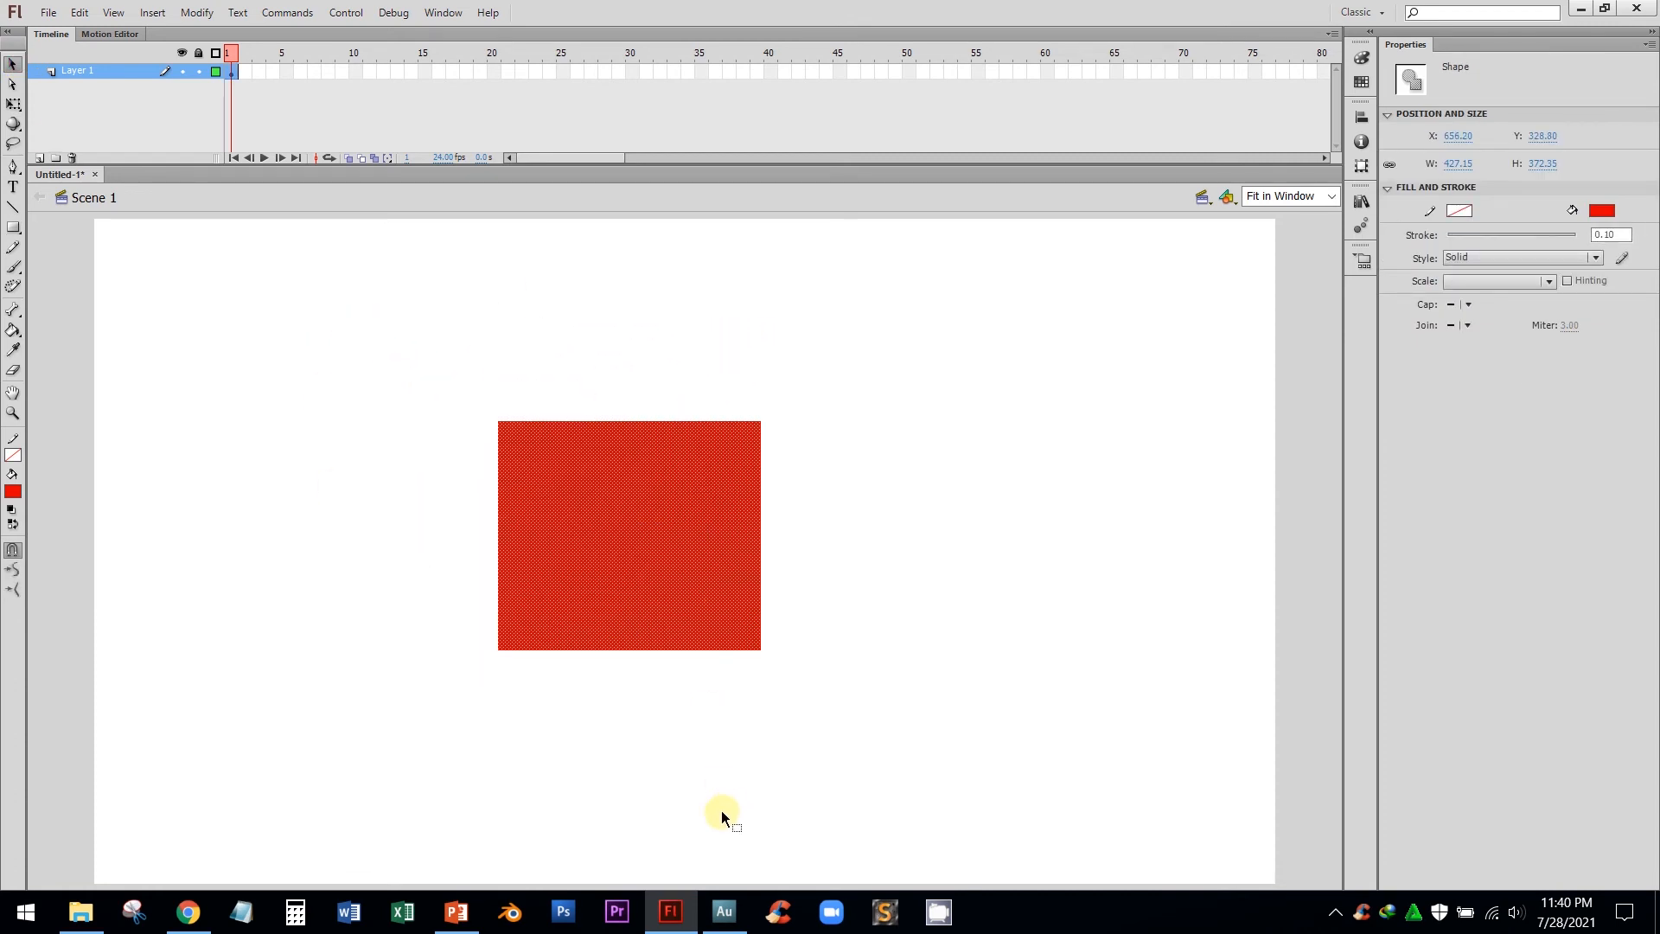
Review the list of shape-modifying tools in the PowerPoint slide show, return to Adobe Flash and deselect the rectangle.
left_click(456, 910)
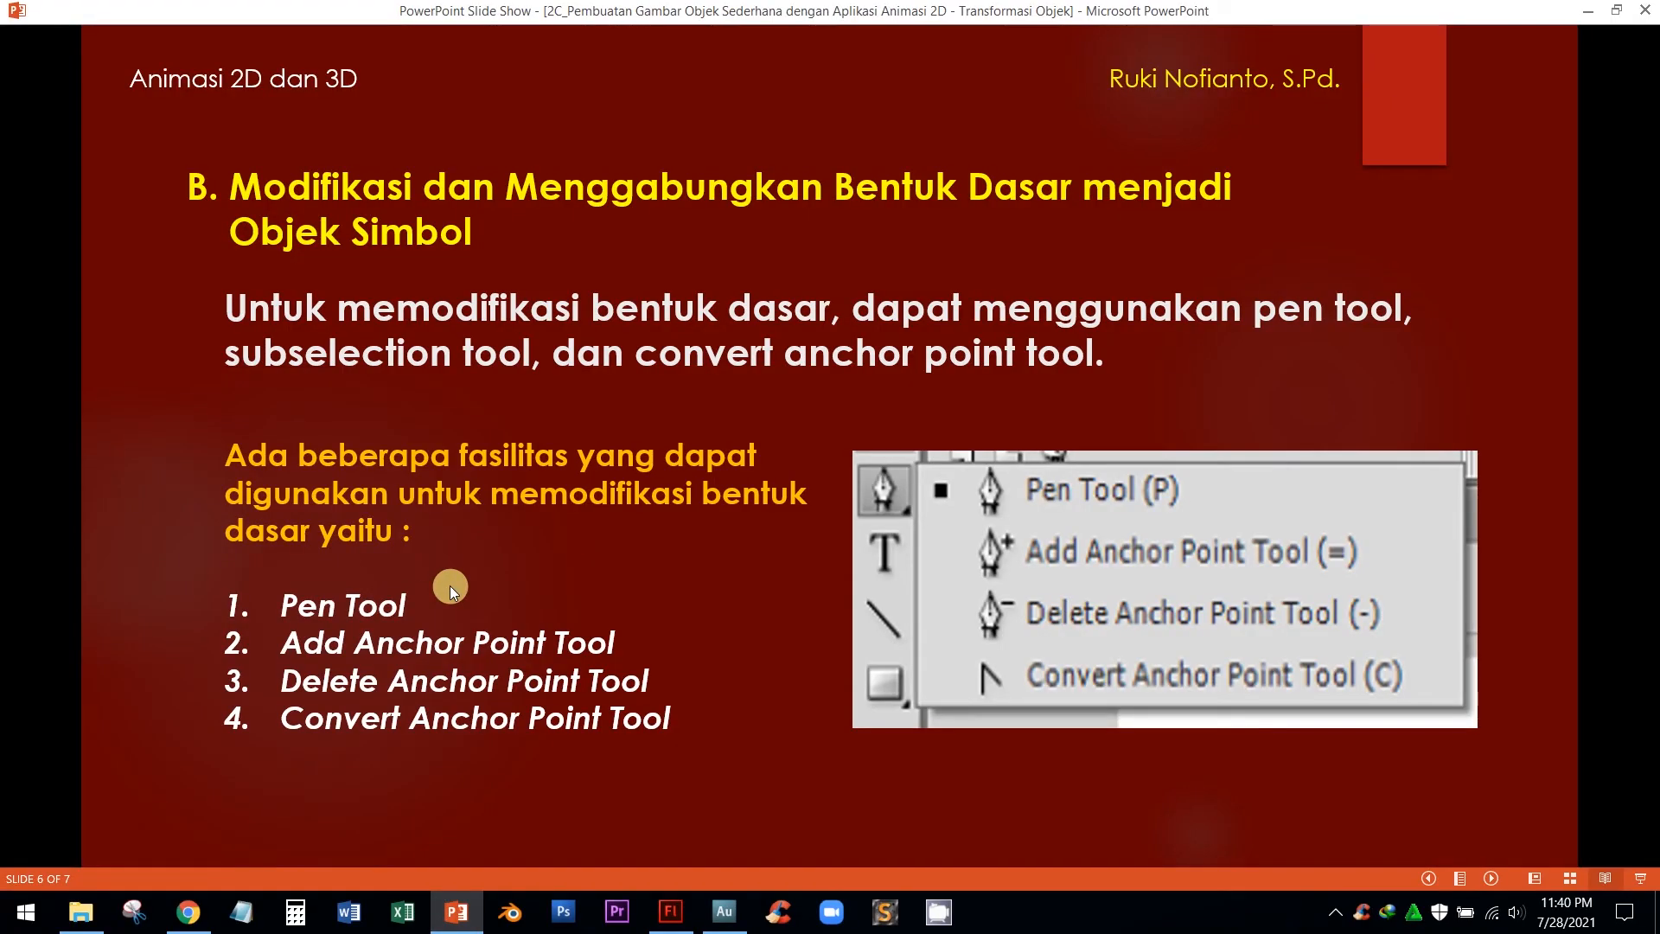
left_click(671, 911)
left_click(909, 513)
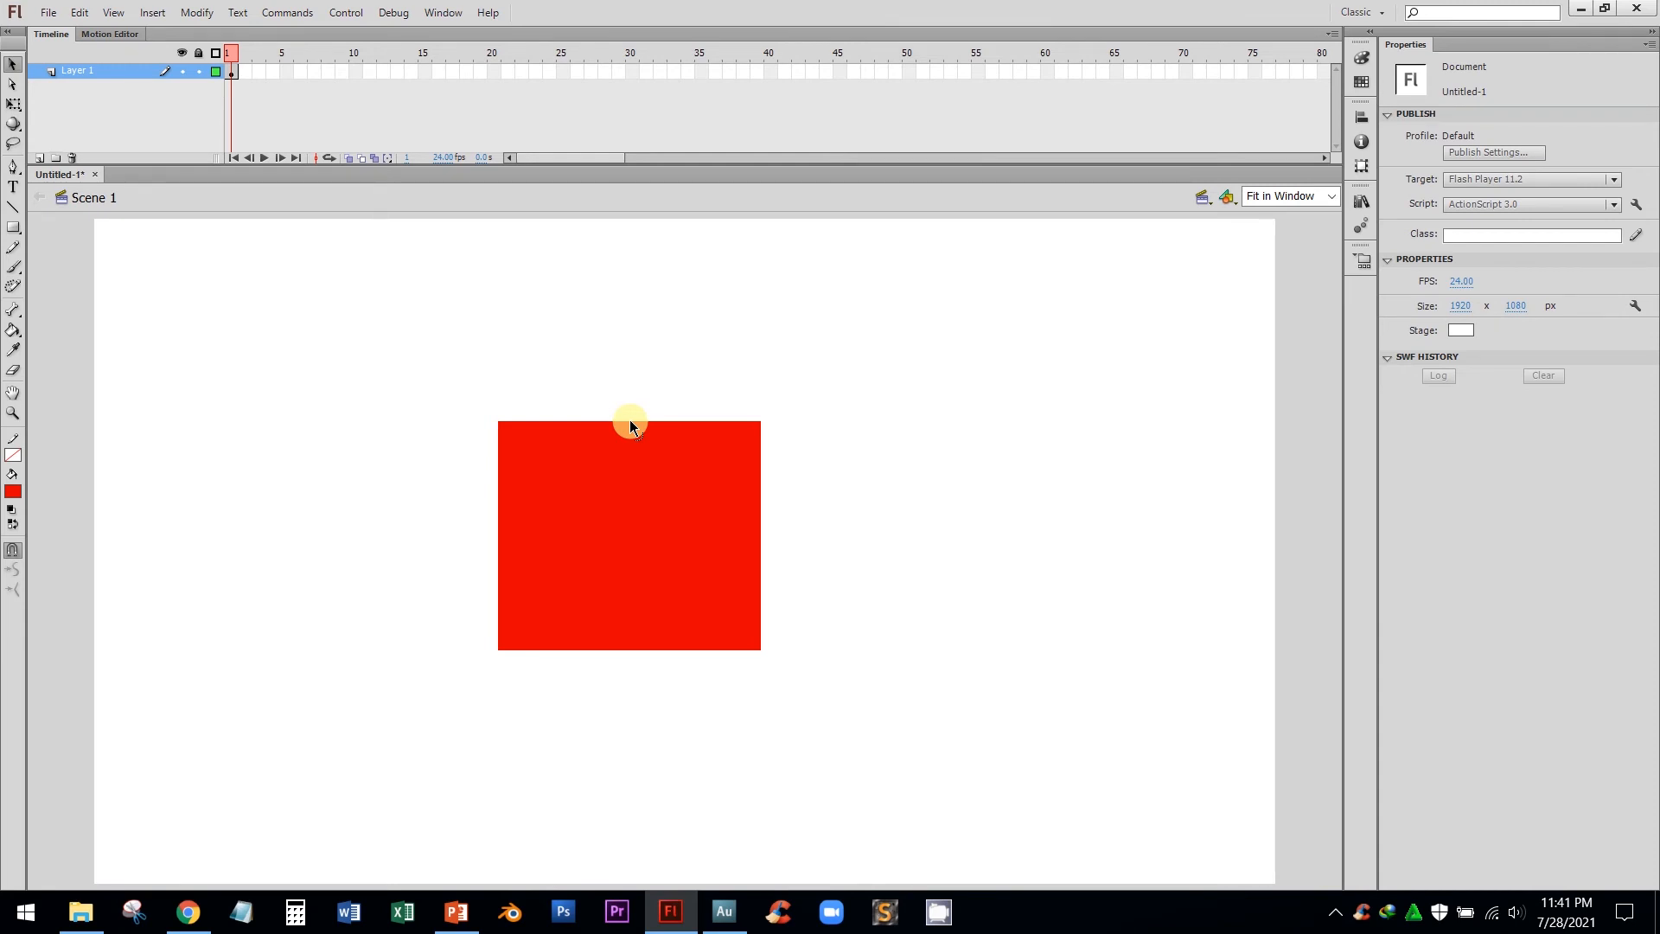
Bend all four edges of the red rectangle inward into concave curves with the Selection tool.
left_click_drag(630, 421, 635, 430)
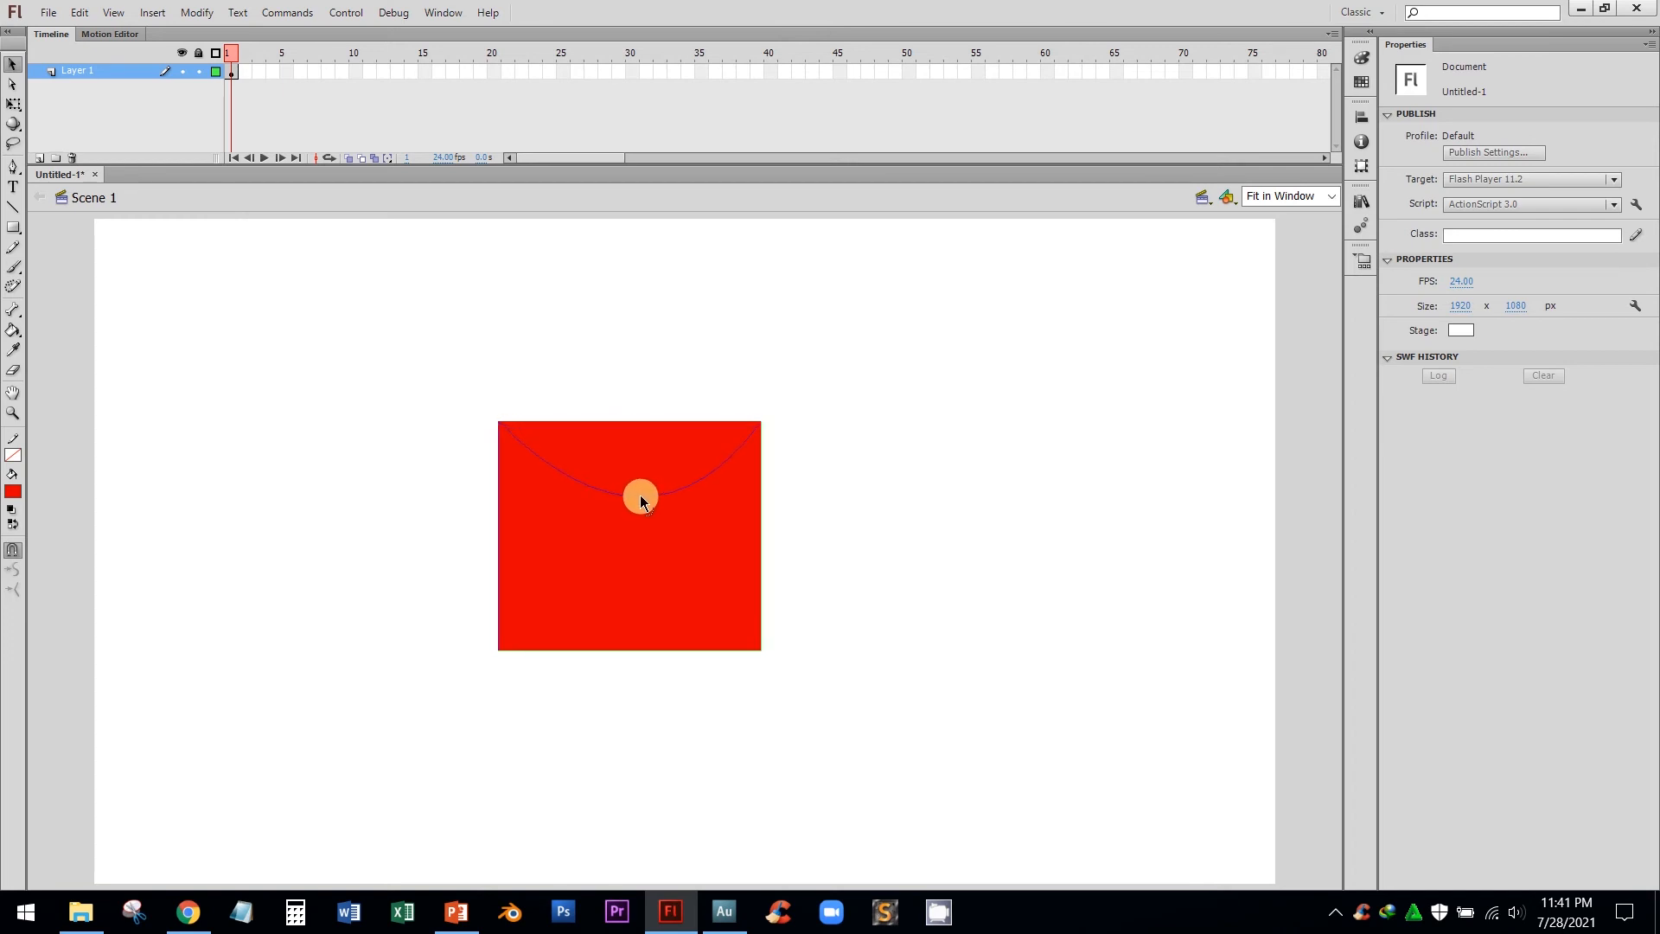
left_click_drag(640, 495, 640, 494)
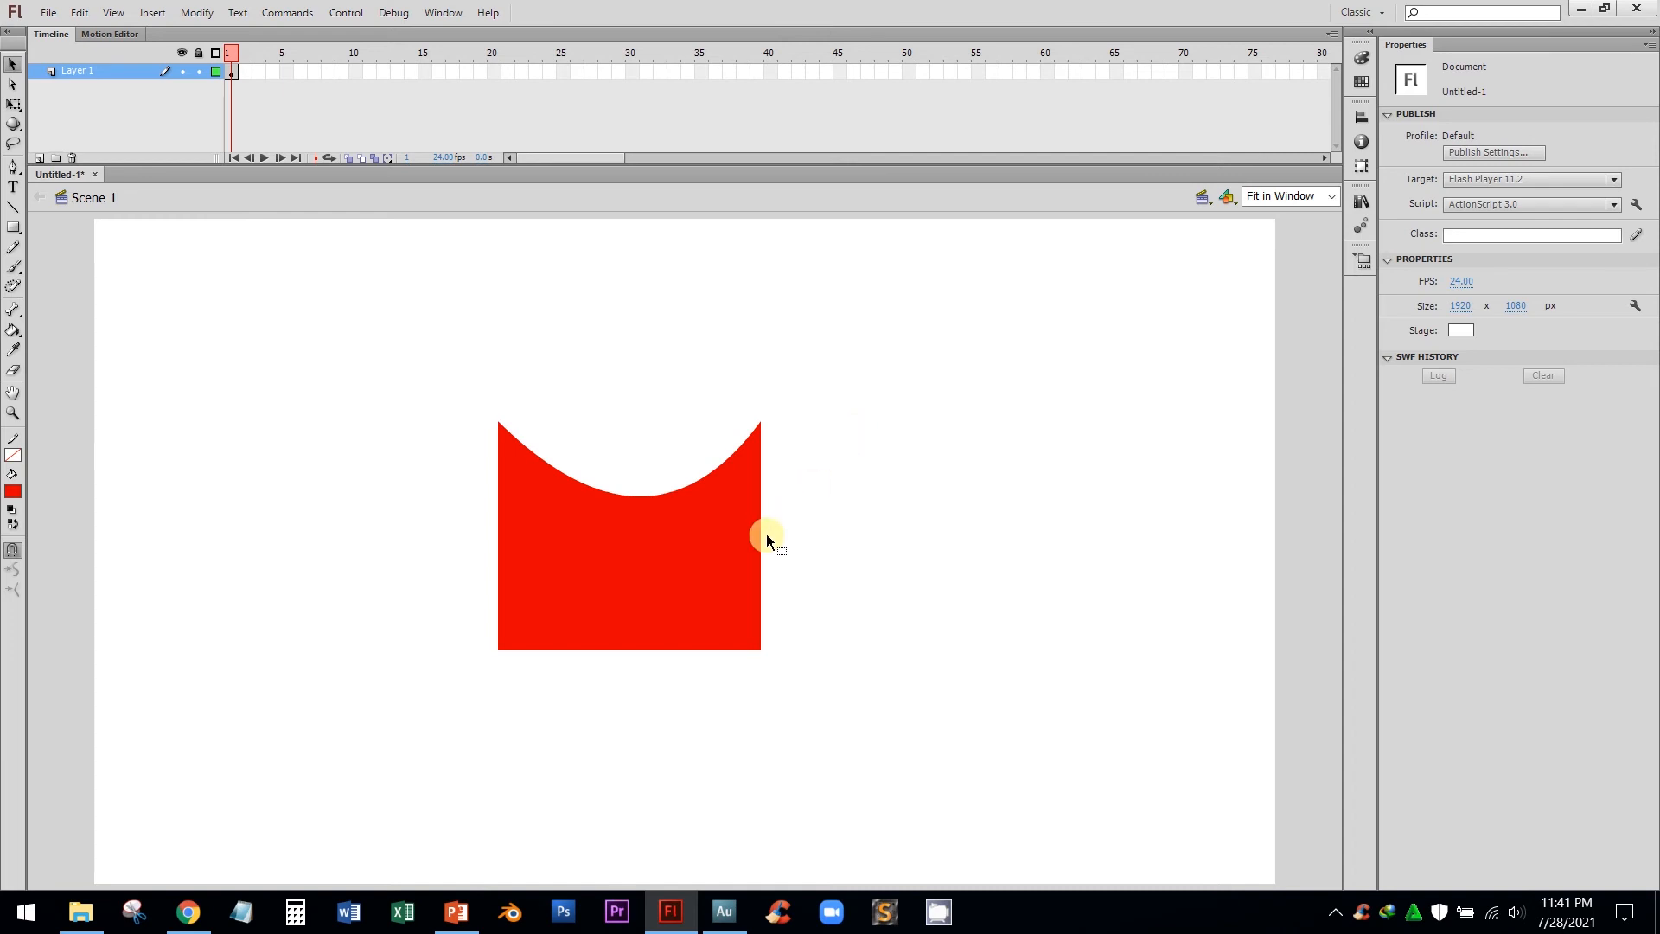
left_click_drag(760, 545, 701, 557)
left_click_drag(619, 647, 622, 593)
left_click_drag(510, 543, 562, 547)
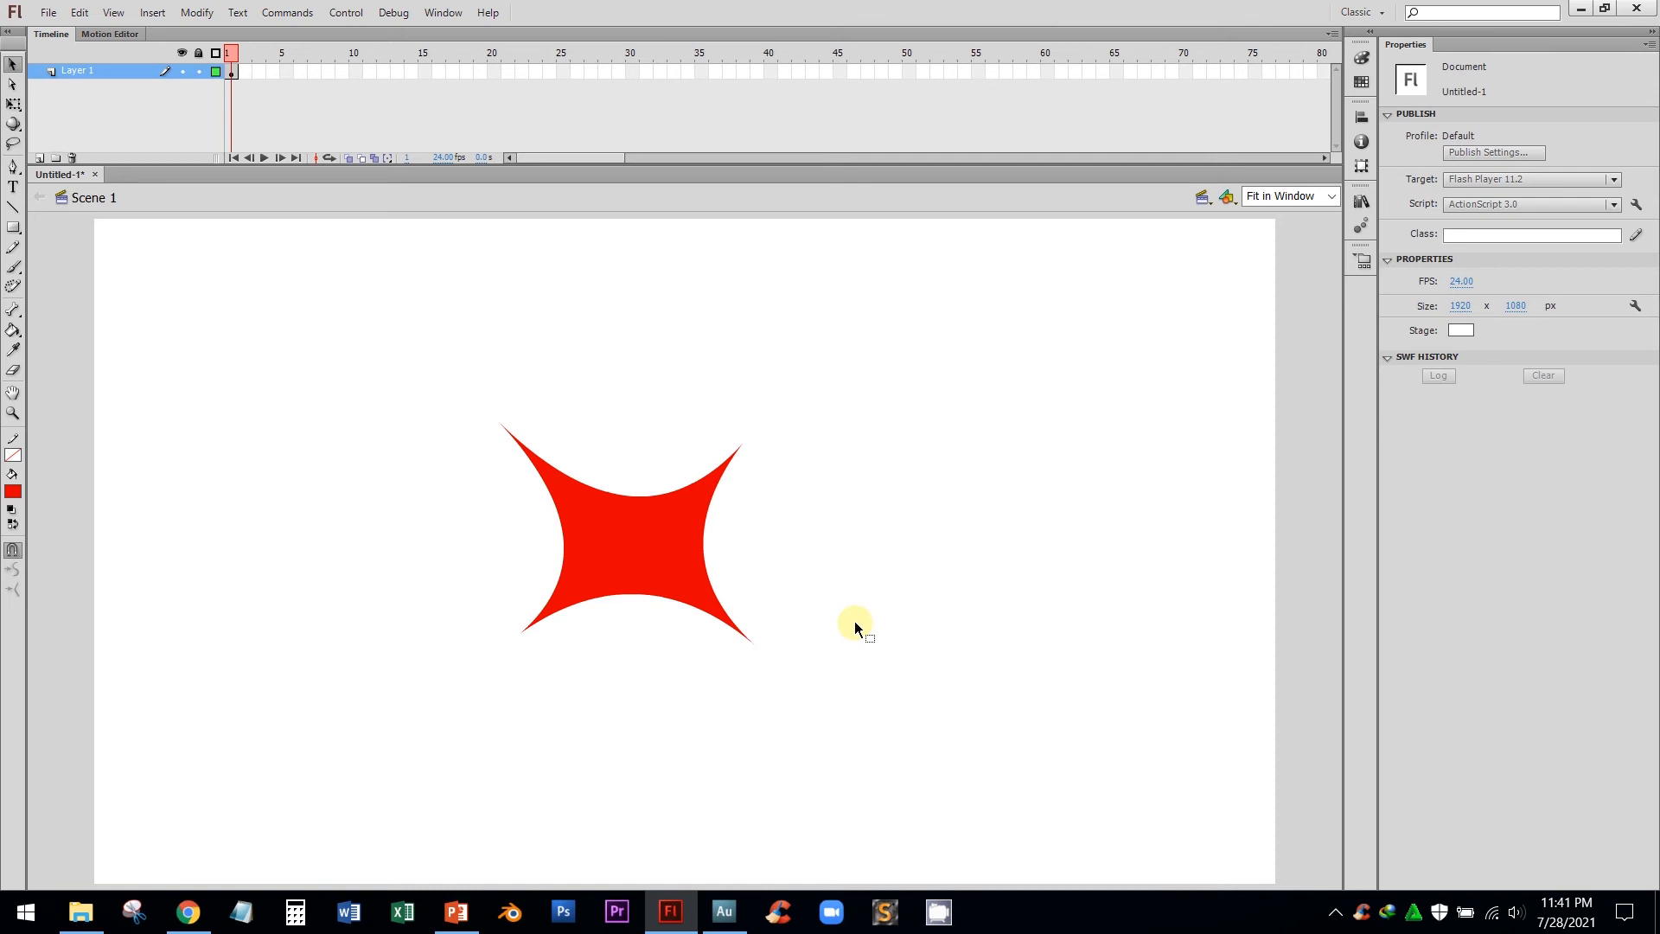
Undo the four edge bends on the rectangle.
key("ctrl+z")
key("ctrl+z")
key("ctrl+z")
key("ctrl+z")
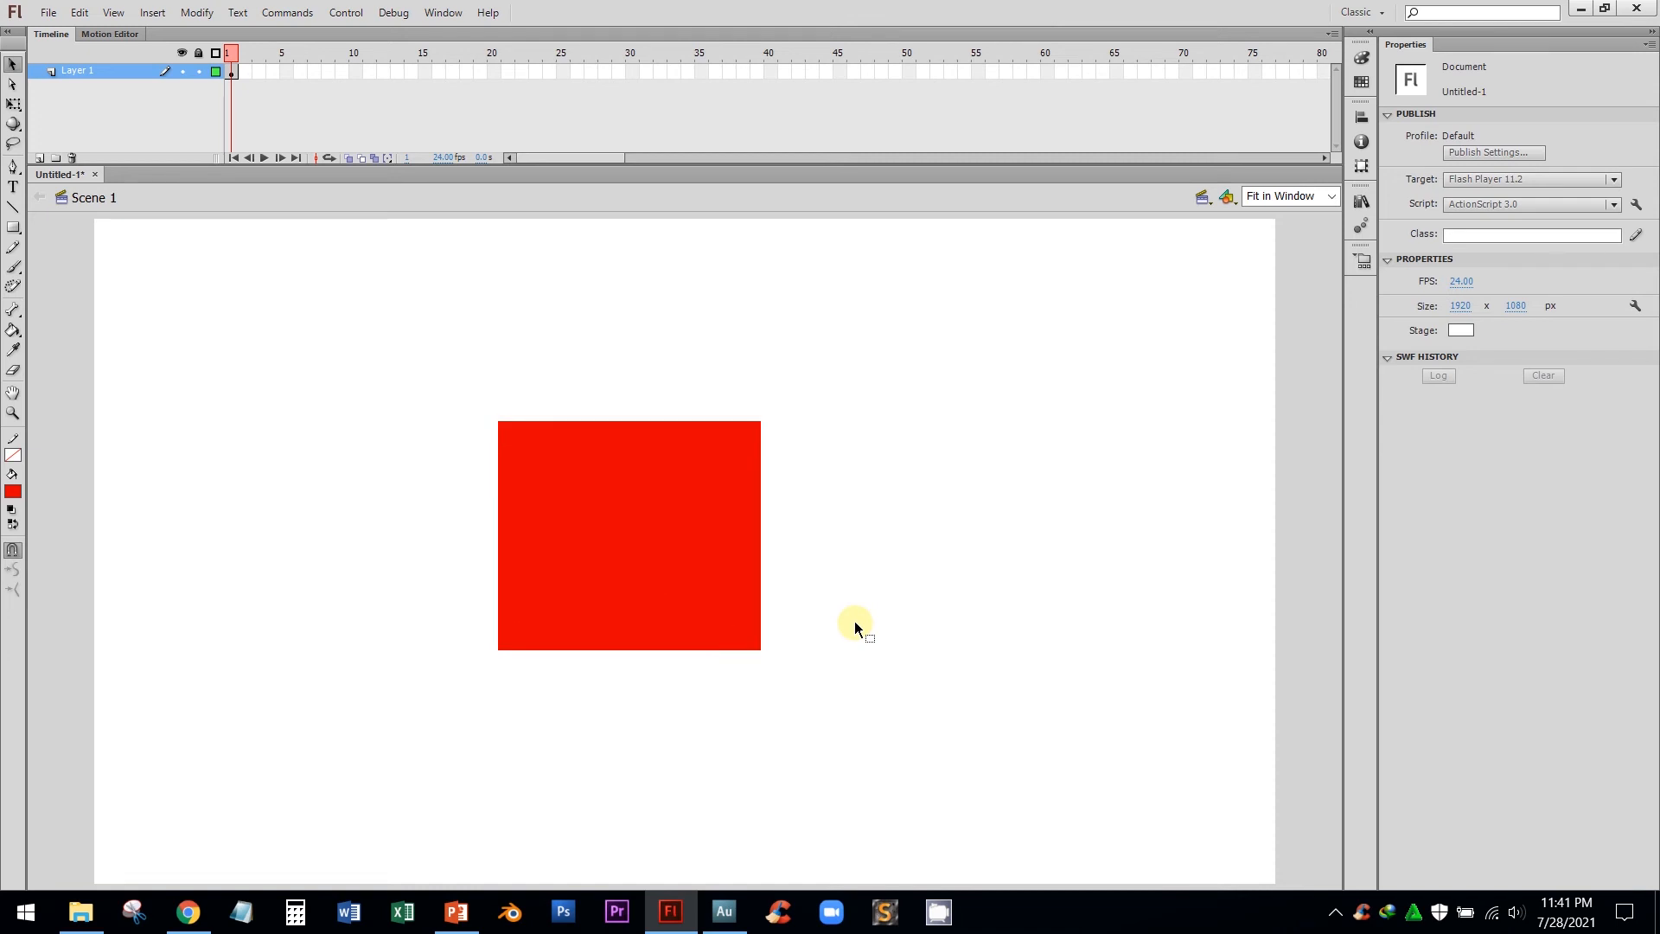
Look over the pen and anchor point tools on the PowerPoint slide, dismiss the Microsoft Store notification and return to Adobe Flash.
left_click(457, 912)
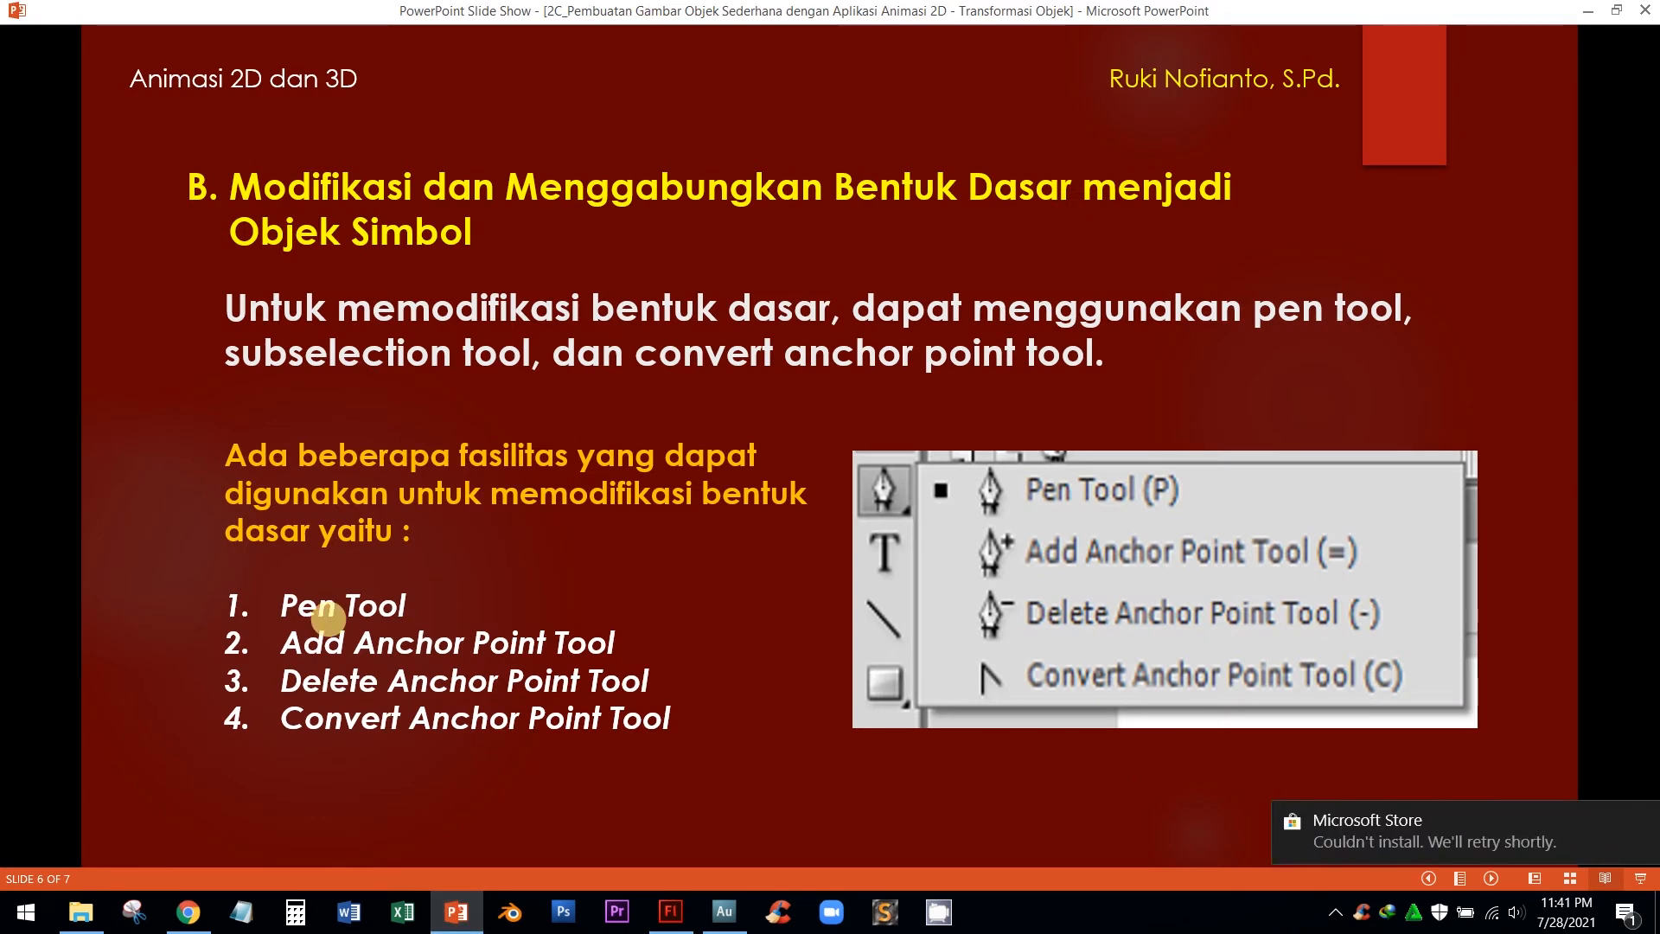
left_click(1641, 816)
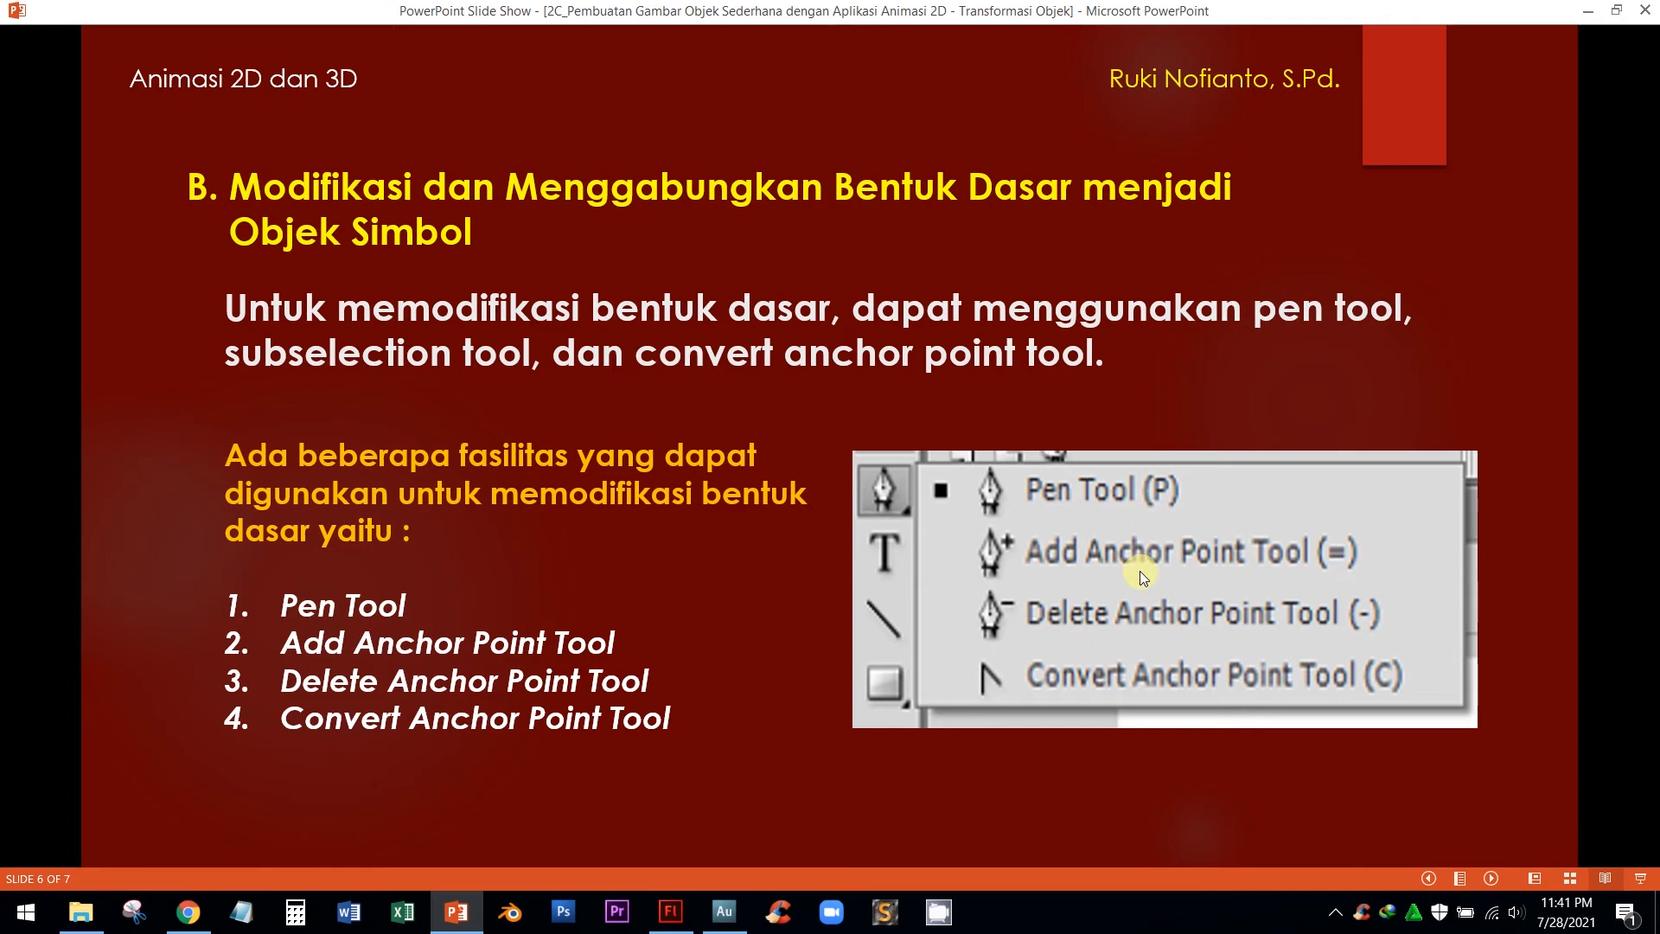
left_click(670, 911)
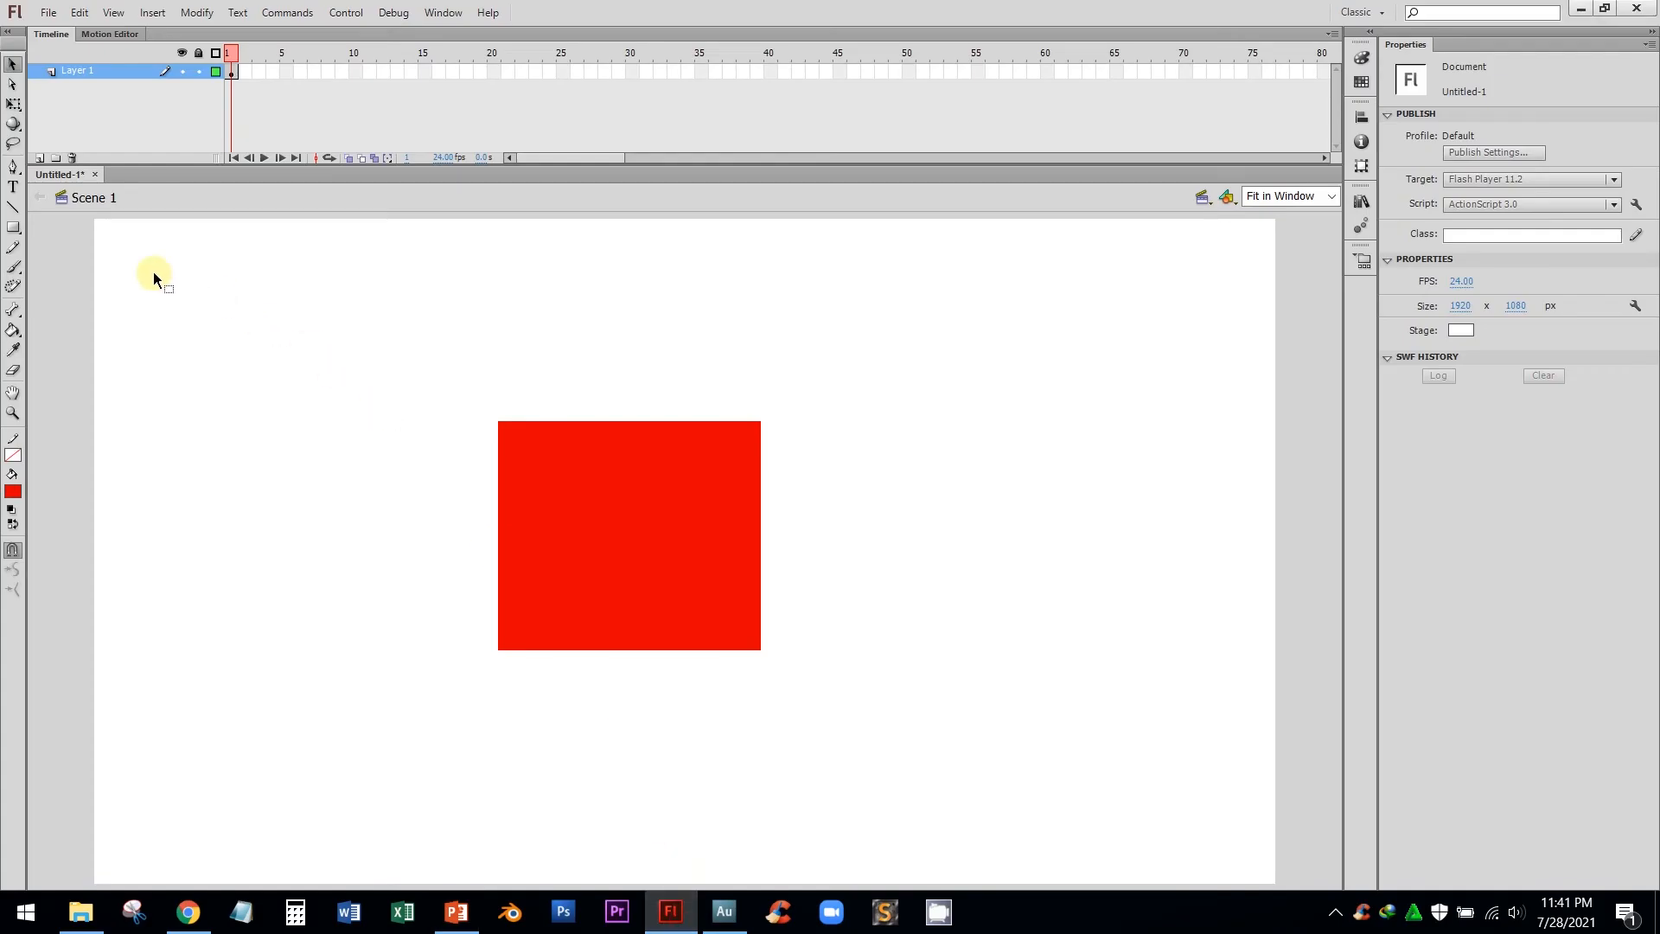
Add an anchor point near the middle of each of the rectangle's four edges with the Add Anchor Point tool.
left_click(15, 169)
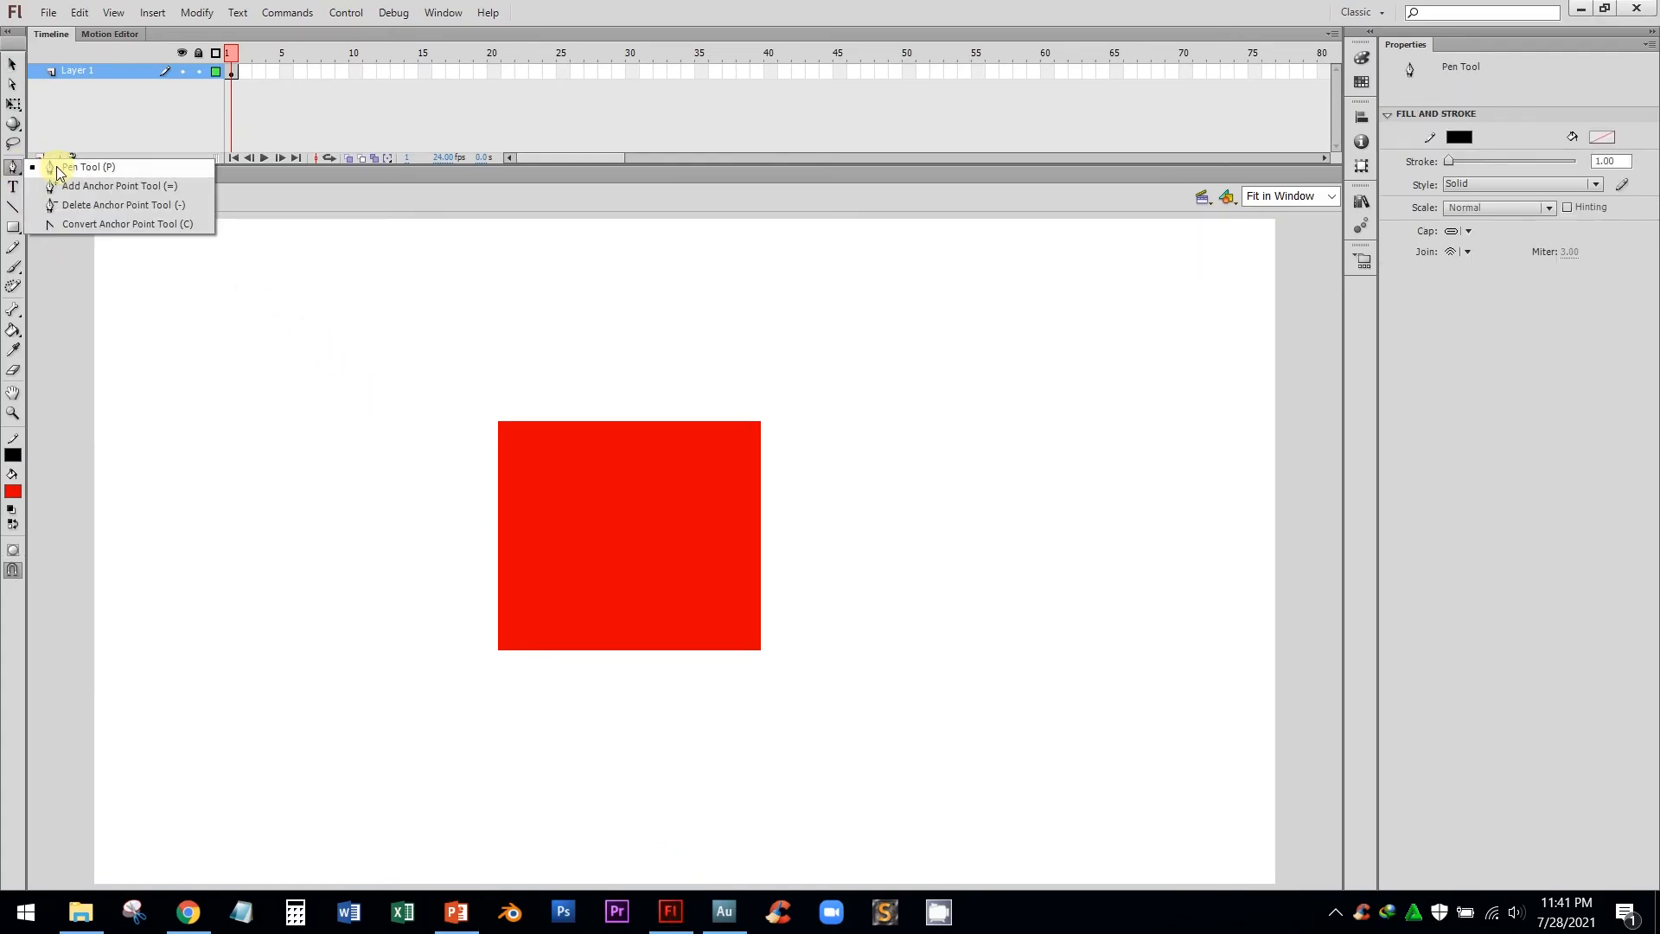
left_click(108, 188)
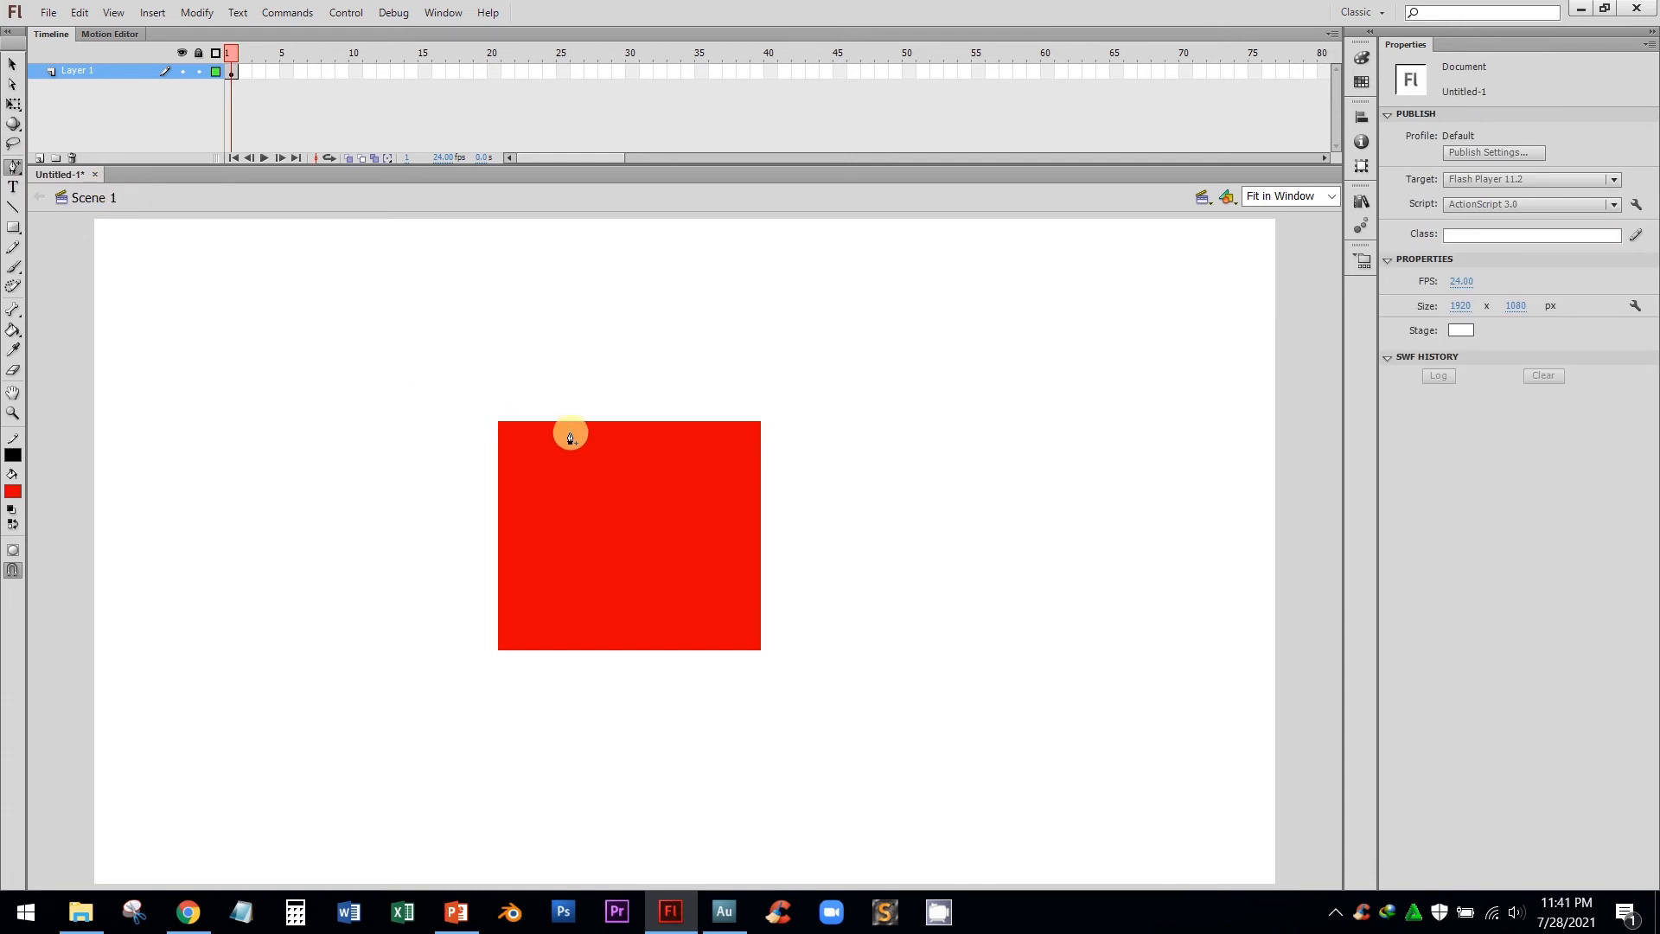
left_click(613, 423)
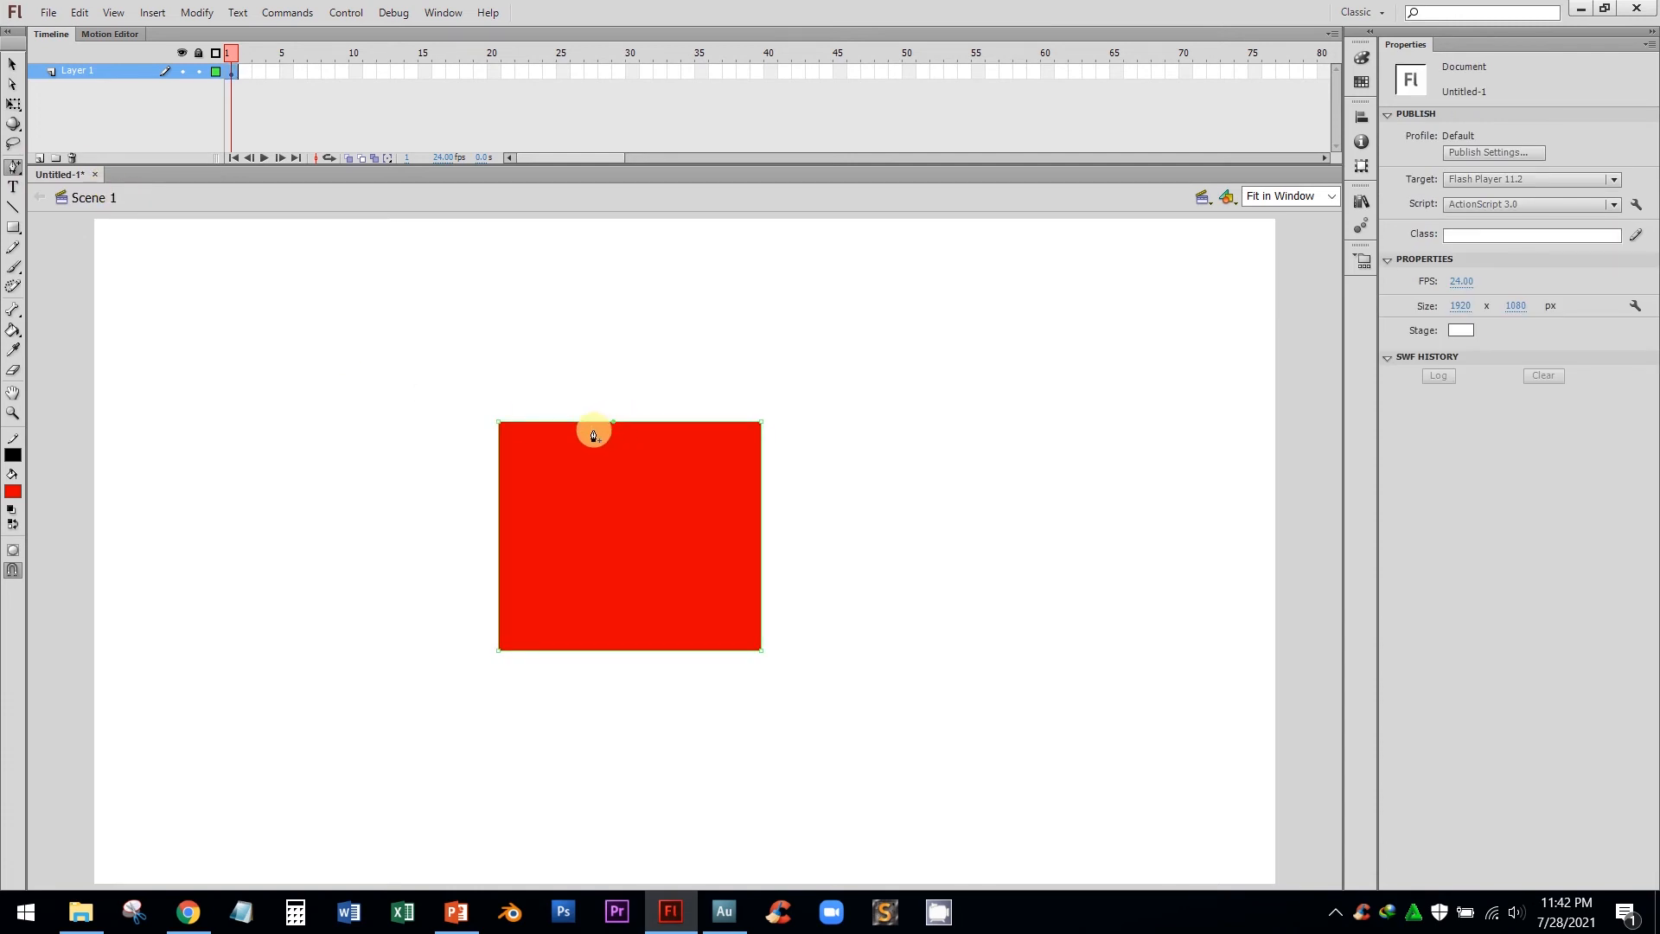
left_click(500, 531)
left_click(629, 651)
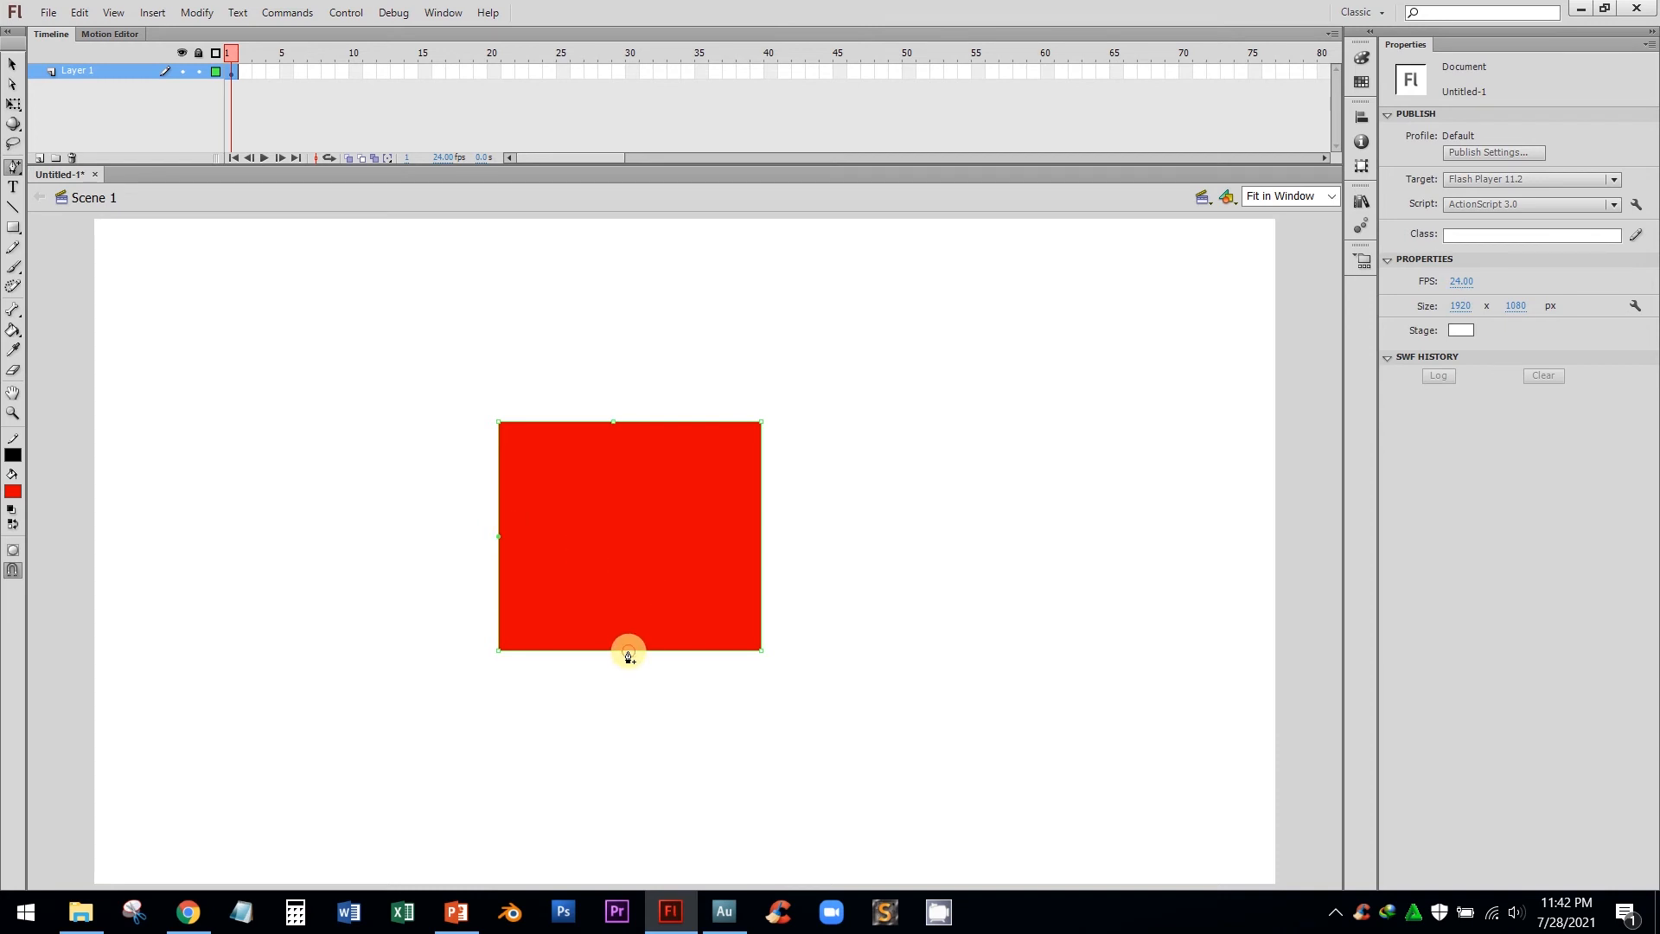
left_click(761, 537)
left_click(611, 421)
Pull the four mid-edge anchor points inward with the Subselection tool to form a four-pointed star.
left_click(12, 89)
left_click_drag(614, 423, 624, 479)
left_click_drag(498, 537, 530, 537)
left_click_drag(629, 649, 627, 636)
left_click_drag(761, 536, 711, 539)
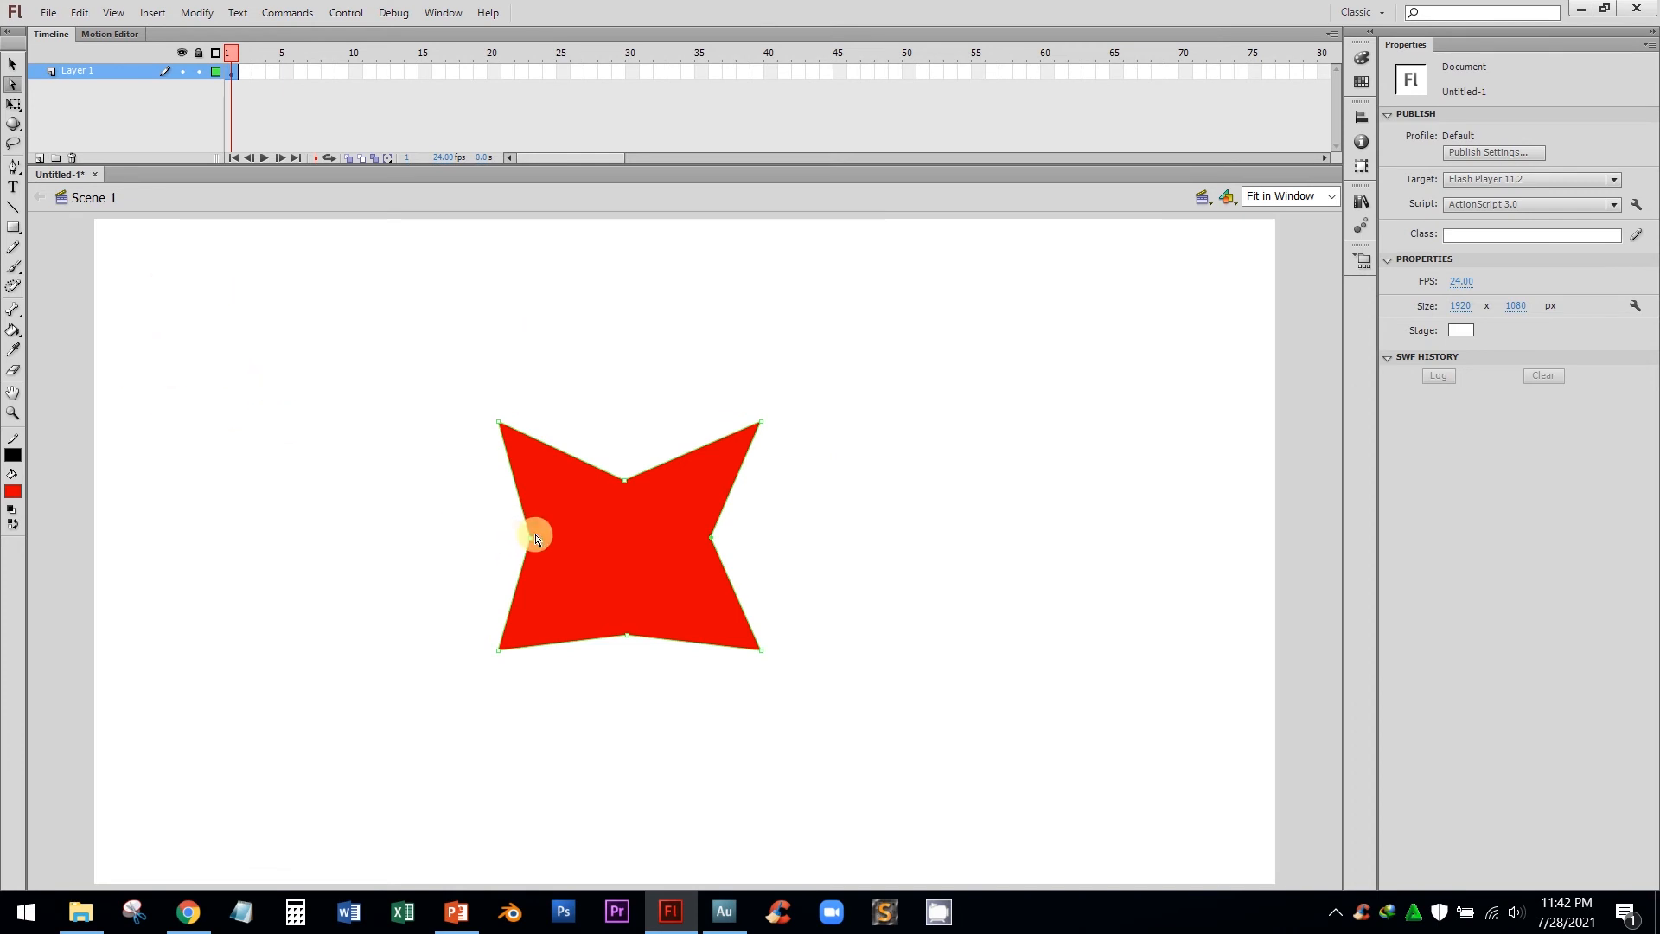
left_click_drag(533, 542, 550, 540)
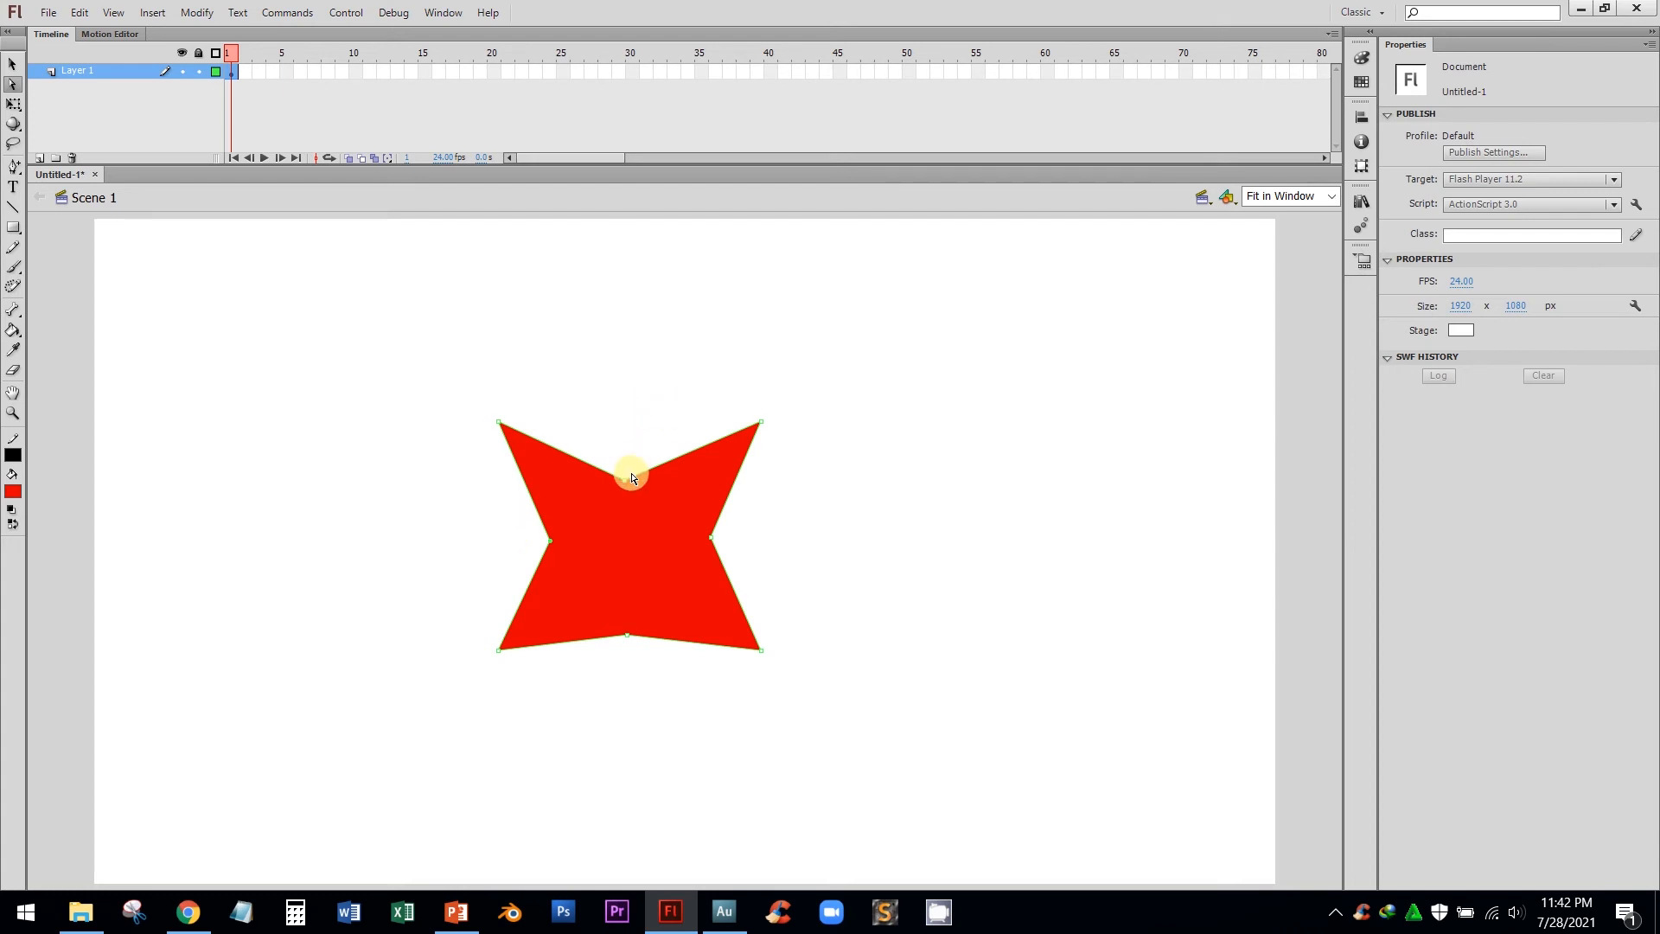
mouse_move(625, 479)
left_mouse_down()
mouse_move(619, 429)
mouse_move(628, 495)
left_mouse_up()
Undo the inward moves of the mid-edge anchor points and deselect the shape.
key("ctrl+z")
key("ctrl+z")
key("ctrl+z")
key("ctrl+z")
key("ctrl+z")
key("ctrl+z")
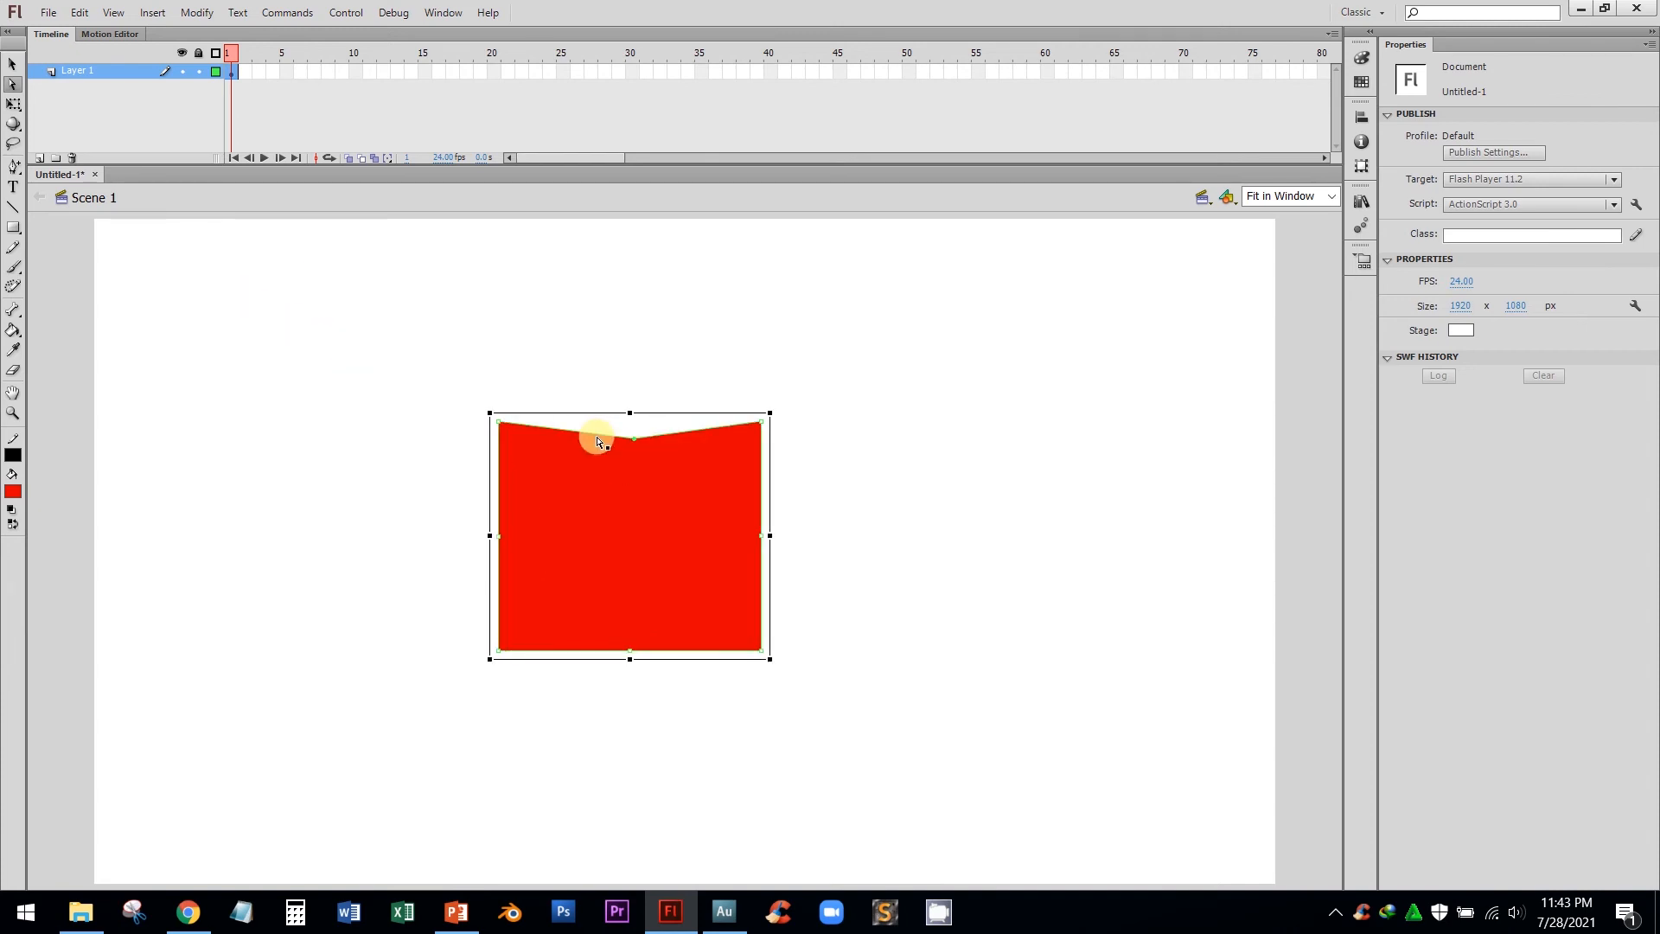
left_click(522, 340)
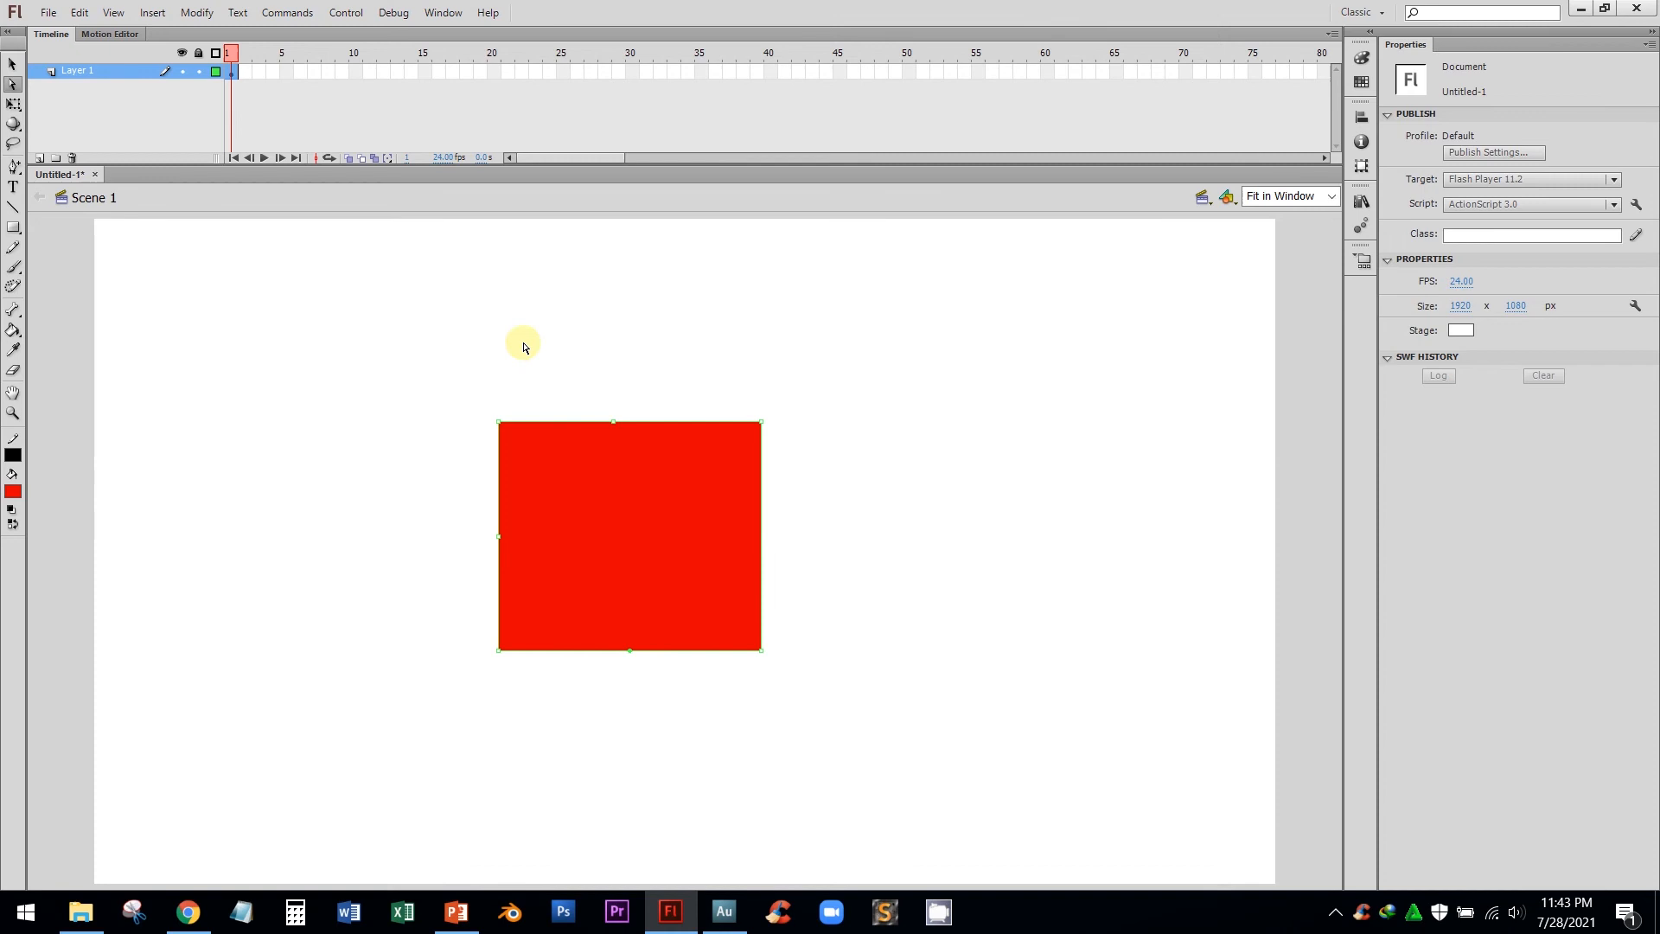
Delete the middle anchor points on the rectangle's top and left edges with the Delete Anchor Point tool.
left_click(14, 166)
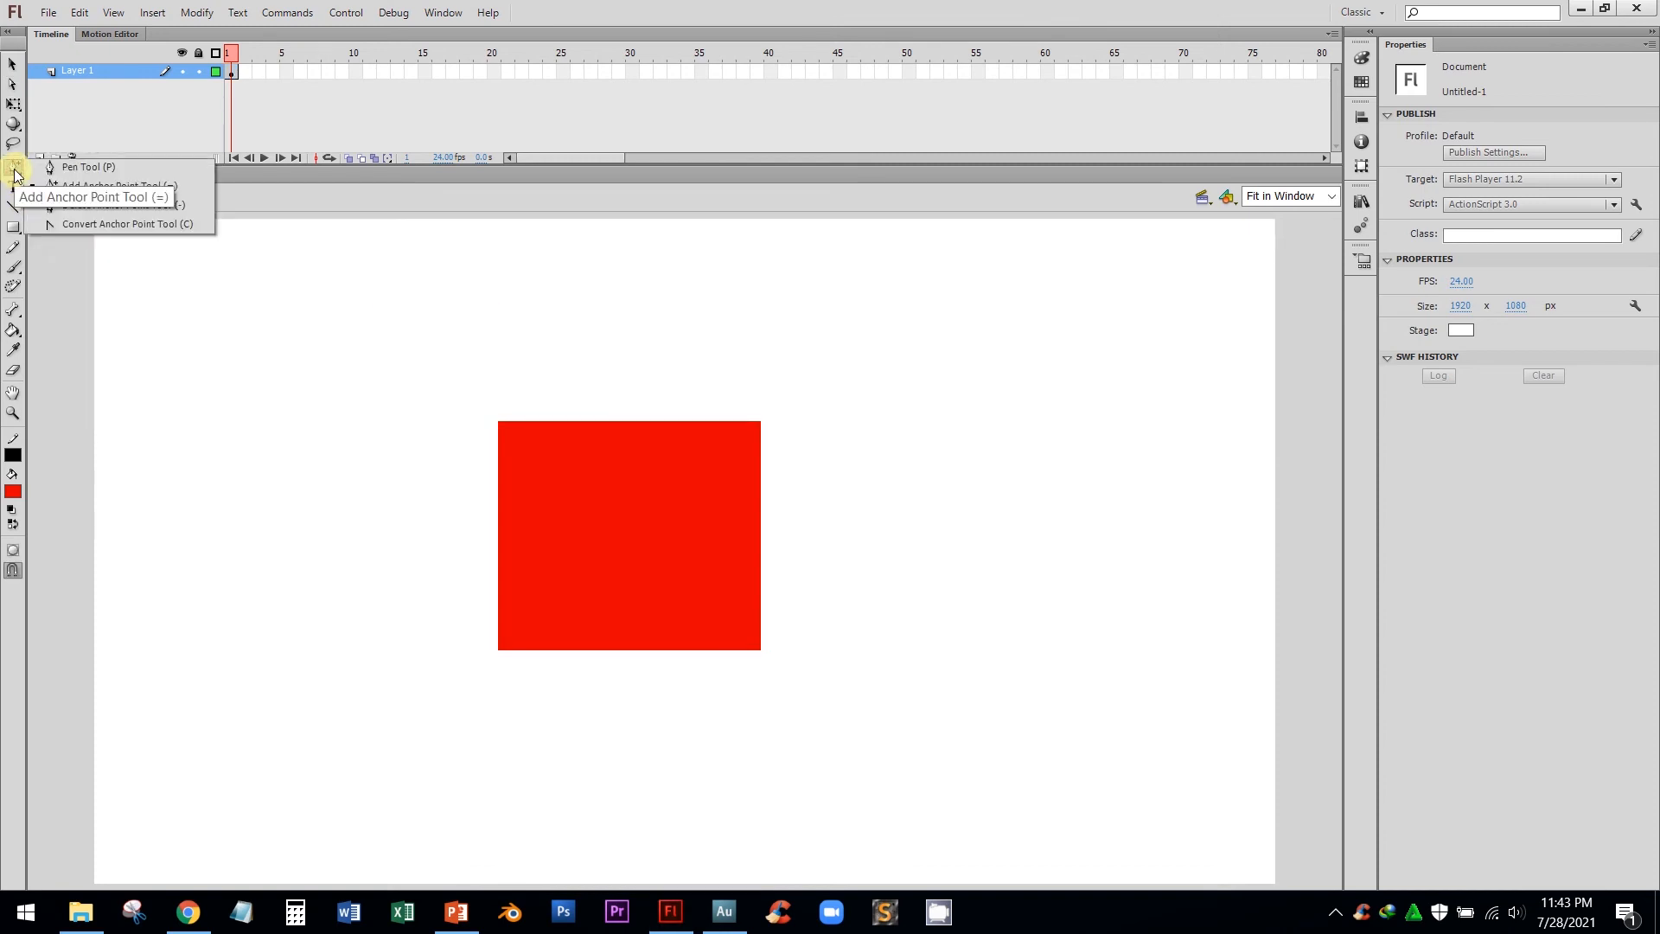
left_click(128, 204)
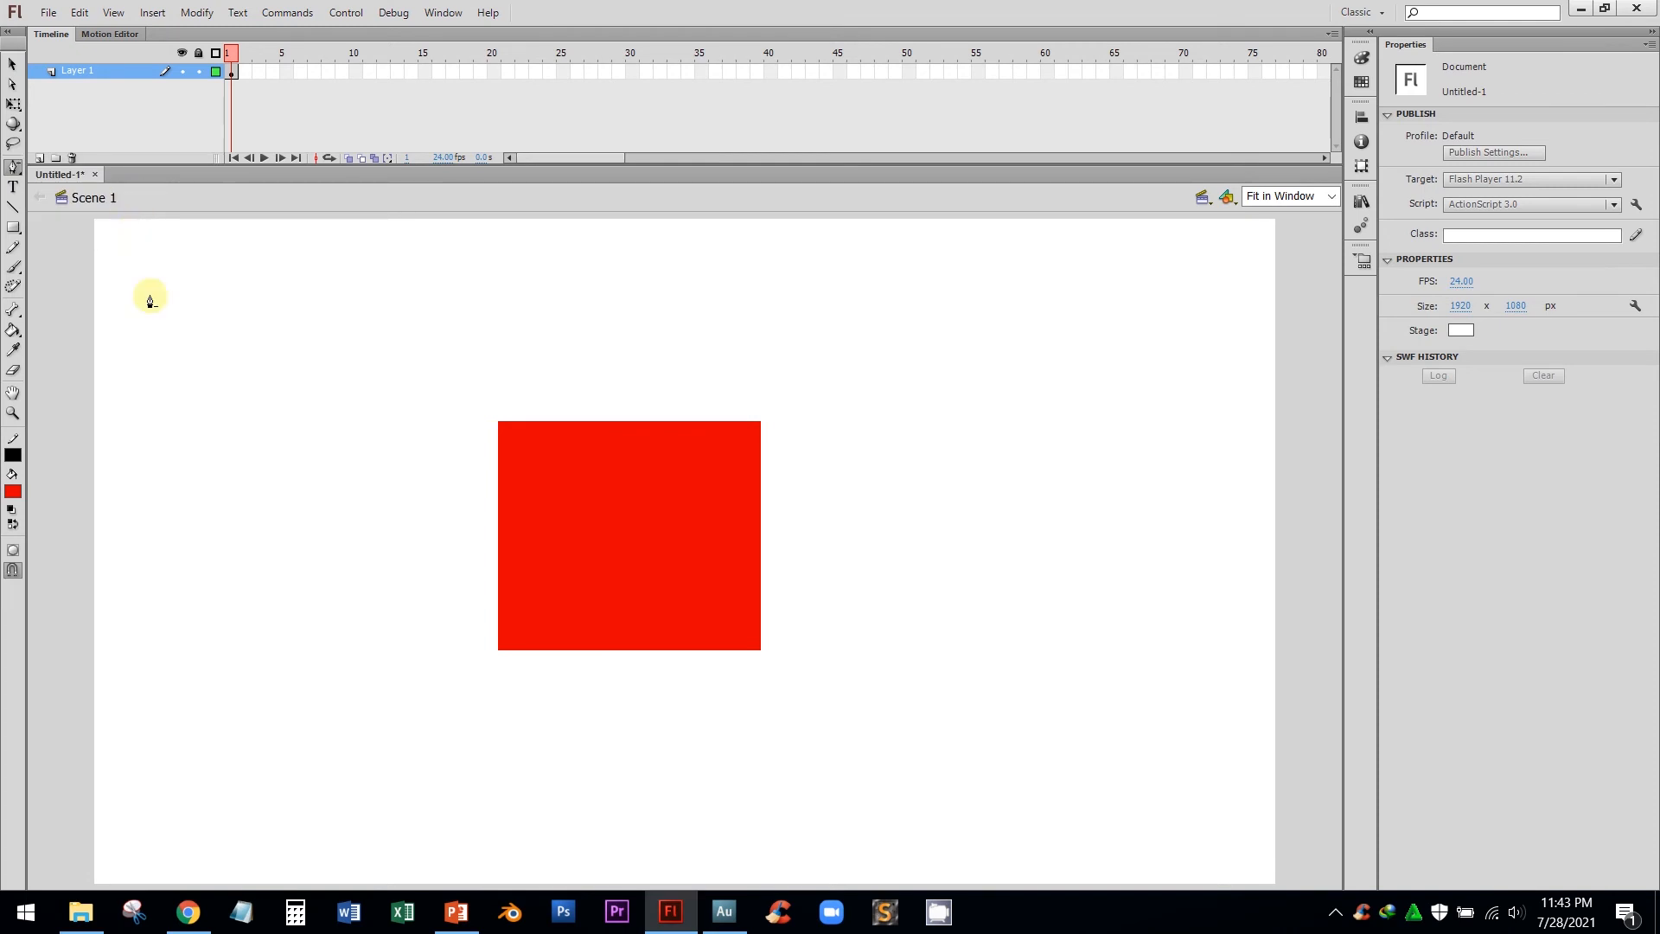
left_click(560, 428)
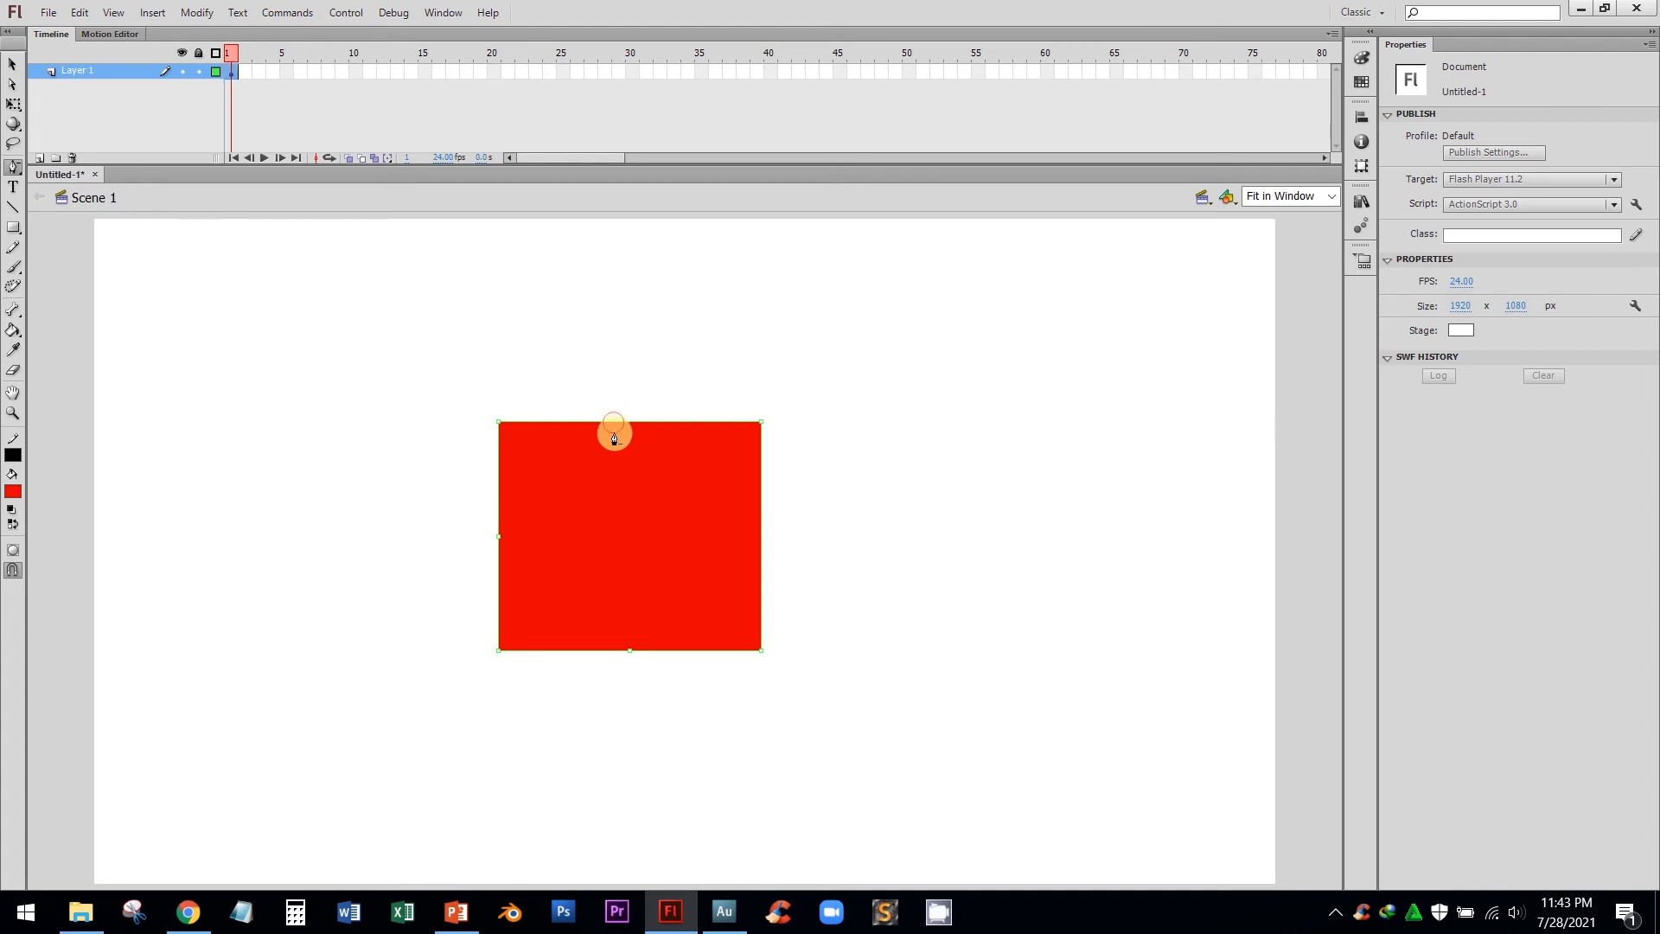
left_click(501, 542)
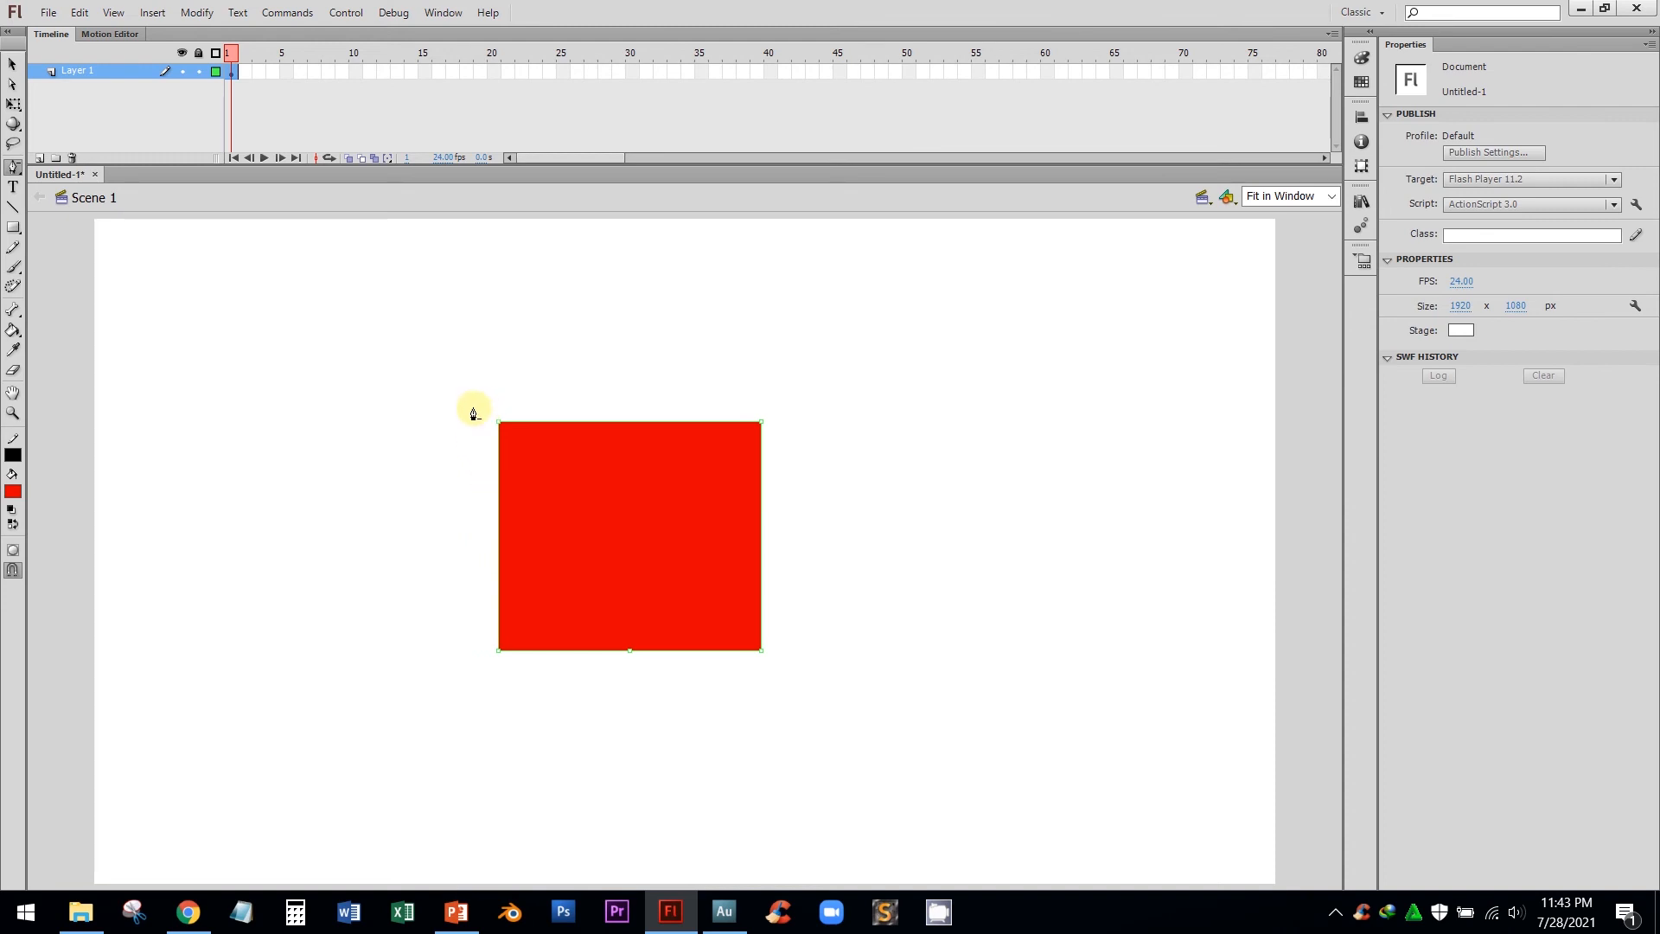
Convert the bottom edge's middle anchor and both upper corners to smooth curve points with the Convert Anchor Point tool.
left_click(15, 168)
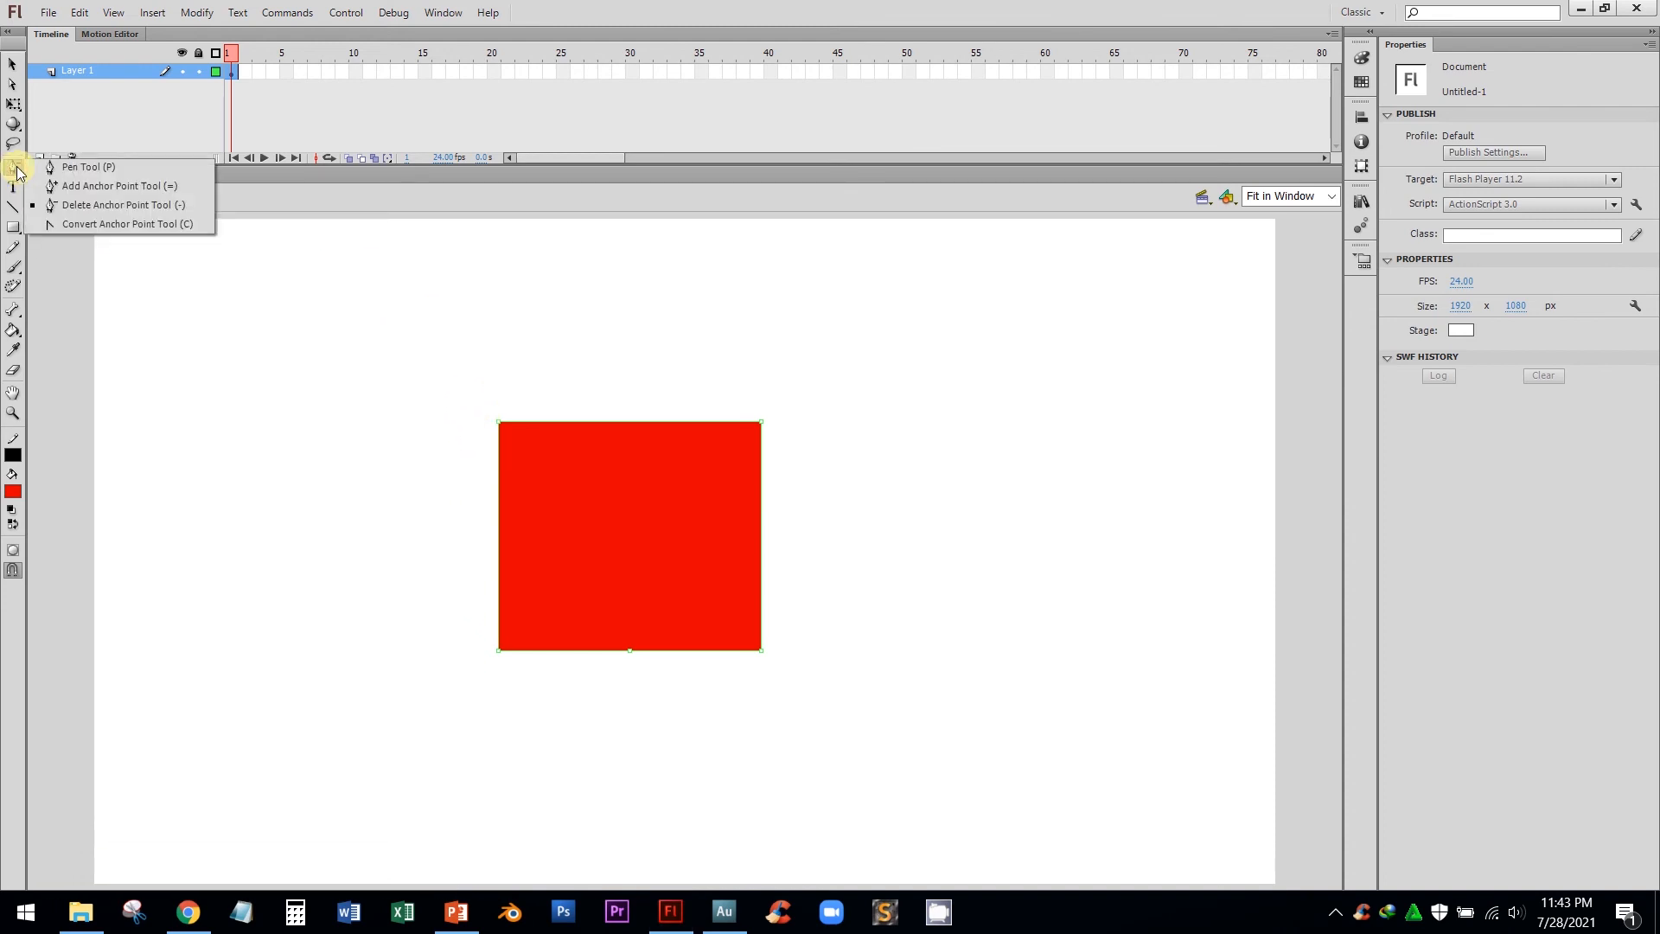
left_click(119, 223)
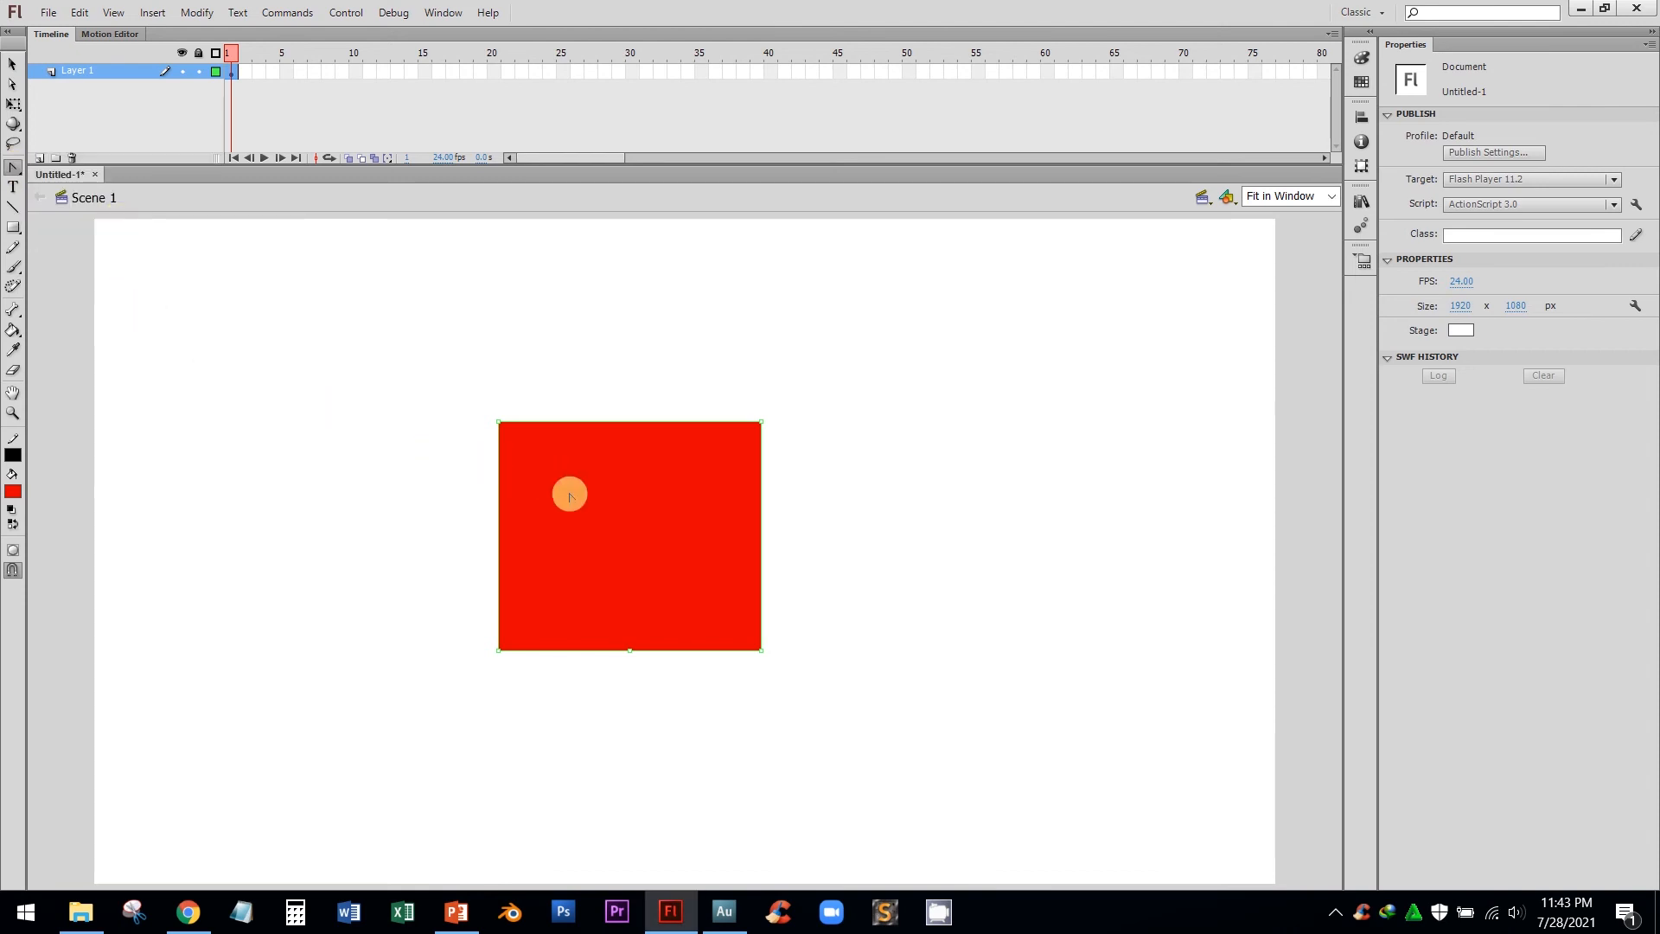
left_click_drag(634, 651, 693, 729)
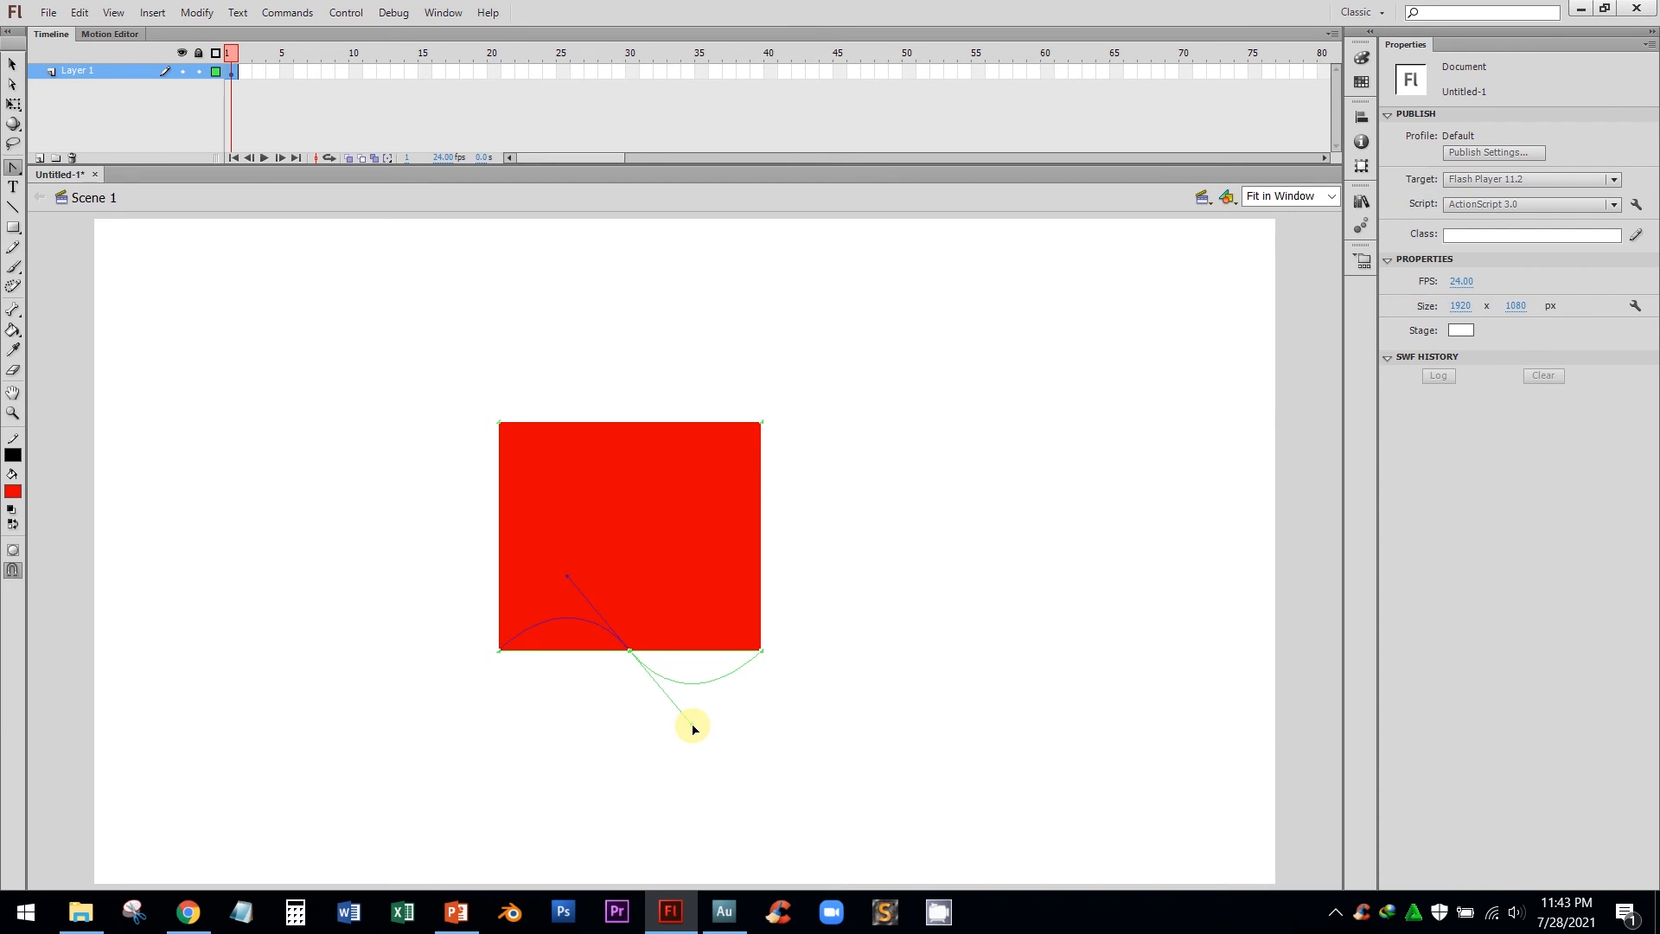
left_click_drag(693, 729, 692, 725)
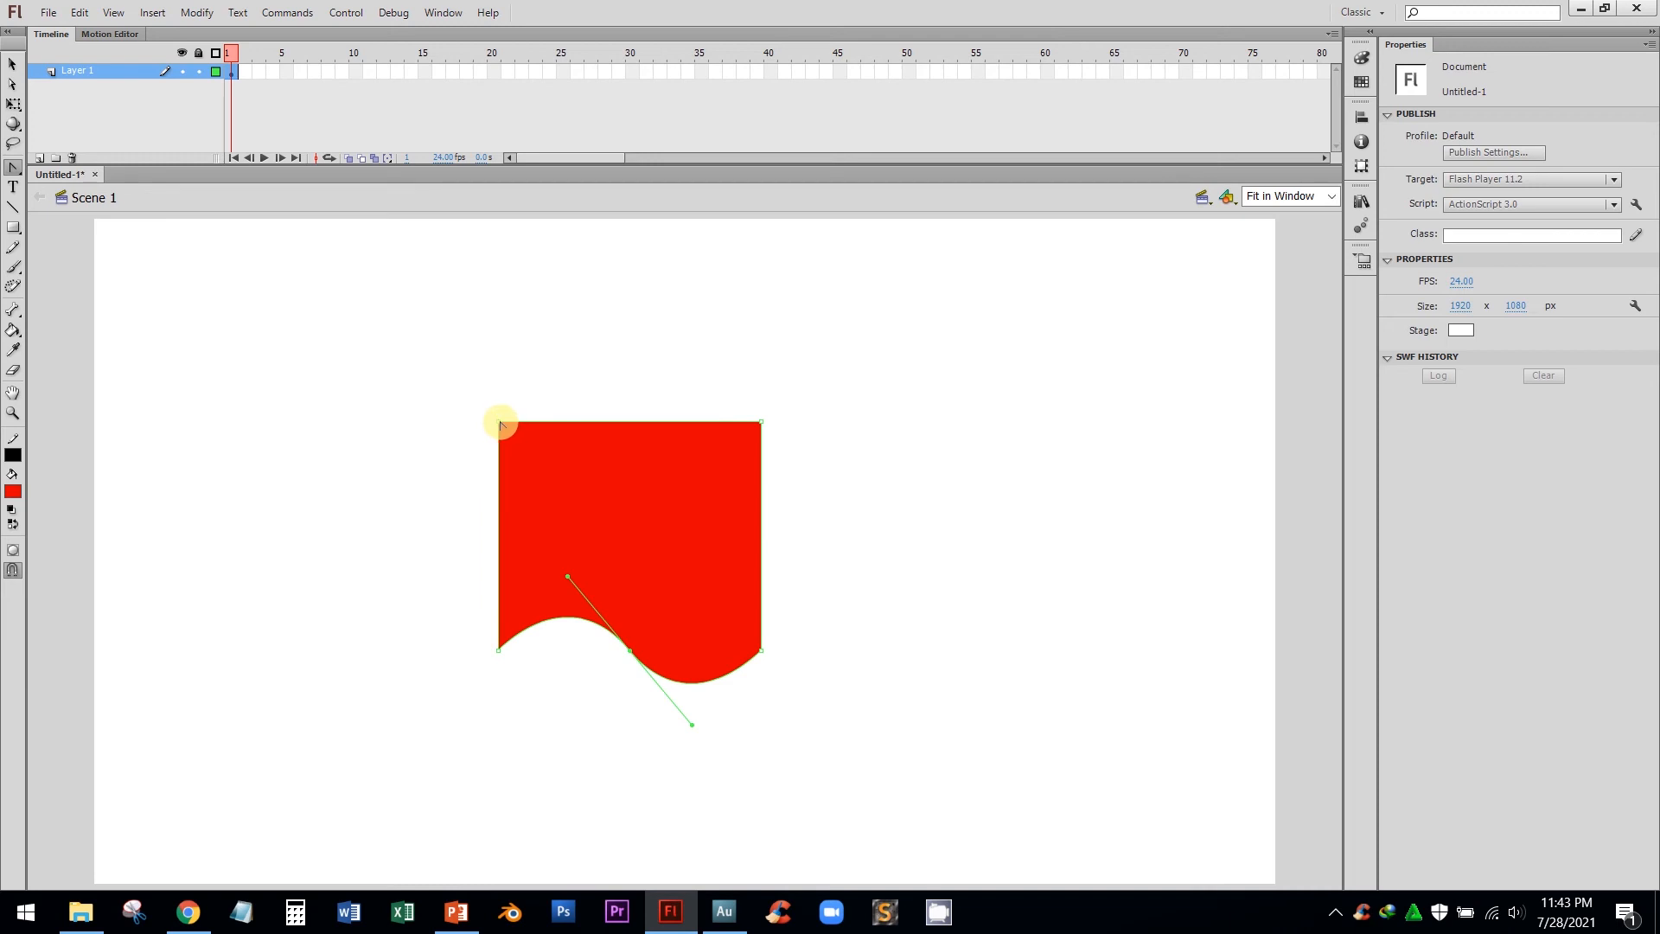
left_click_drag(501, 423, 605, 278)
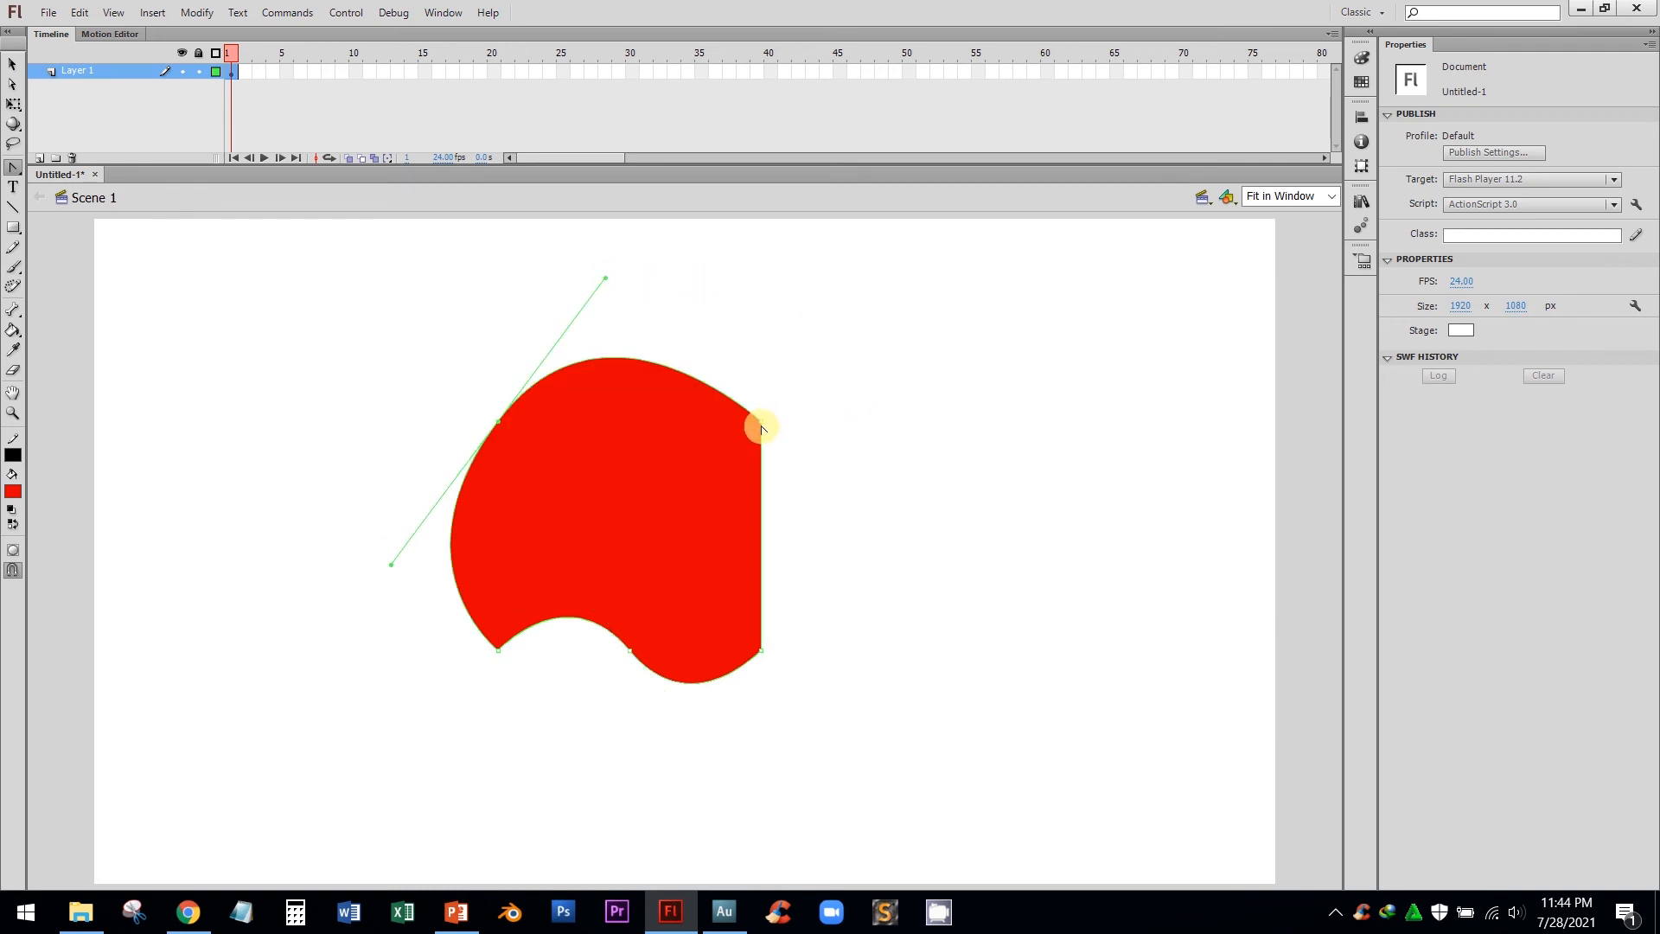
left_click_drag(763, 424, 884, 360)
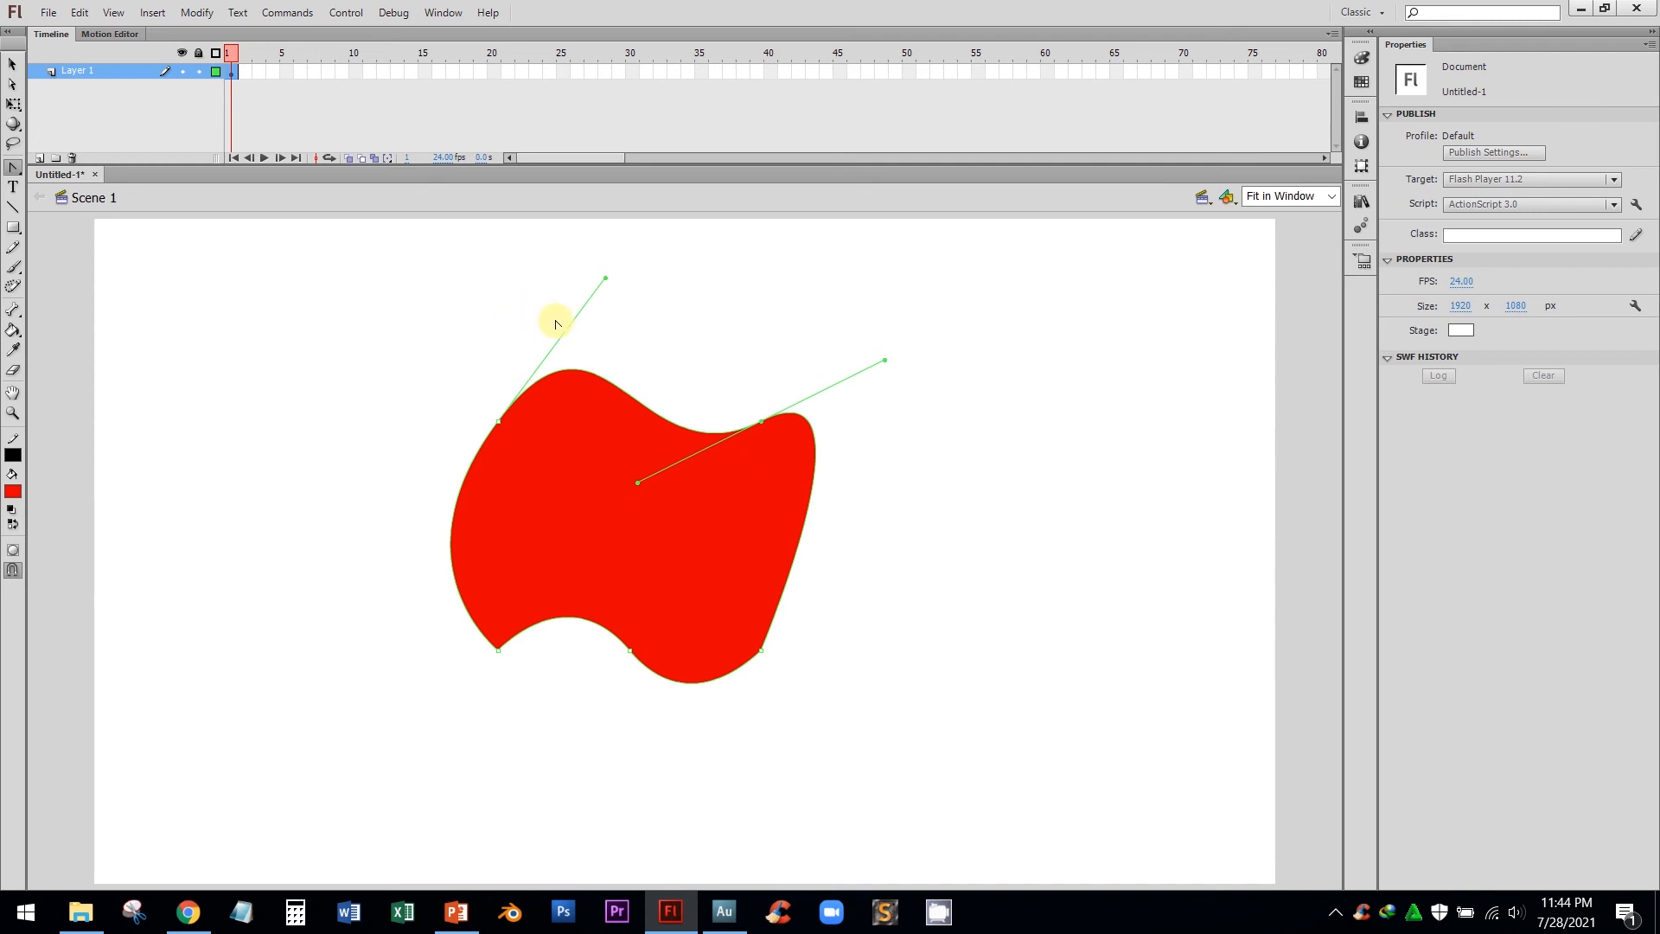
left_click(13, 64)
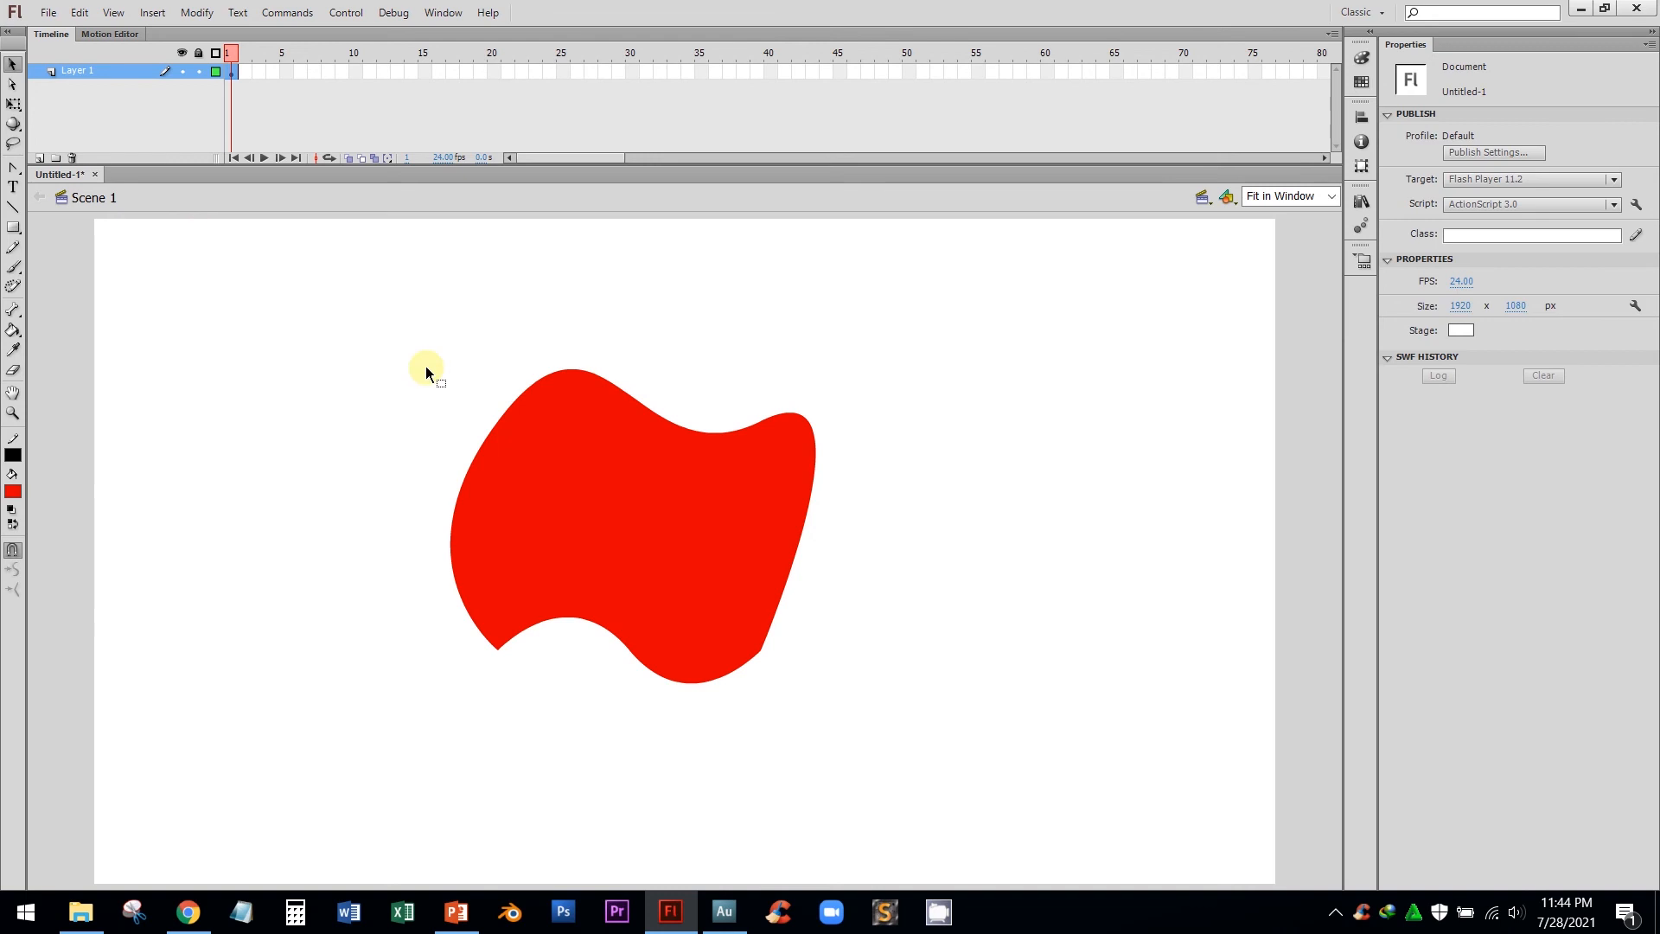
left_click(661, 598)
left_click(895, 719)
Check the PowerPoint slide on modifying and combining basic shapes into symbols and return to Adobe Flash.
key("alt+Tab")
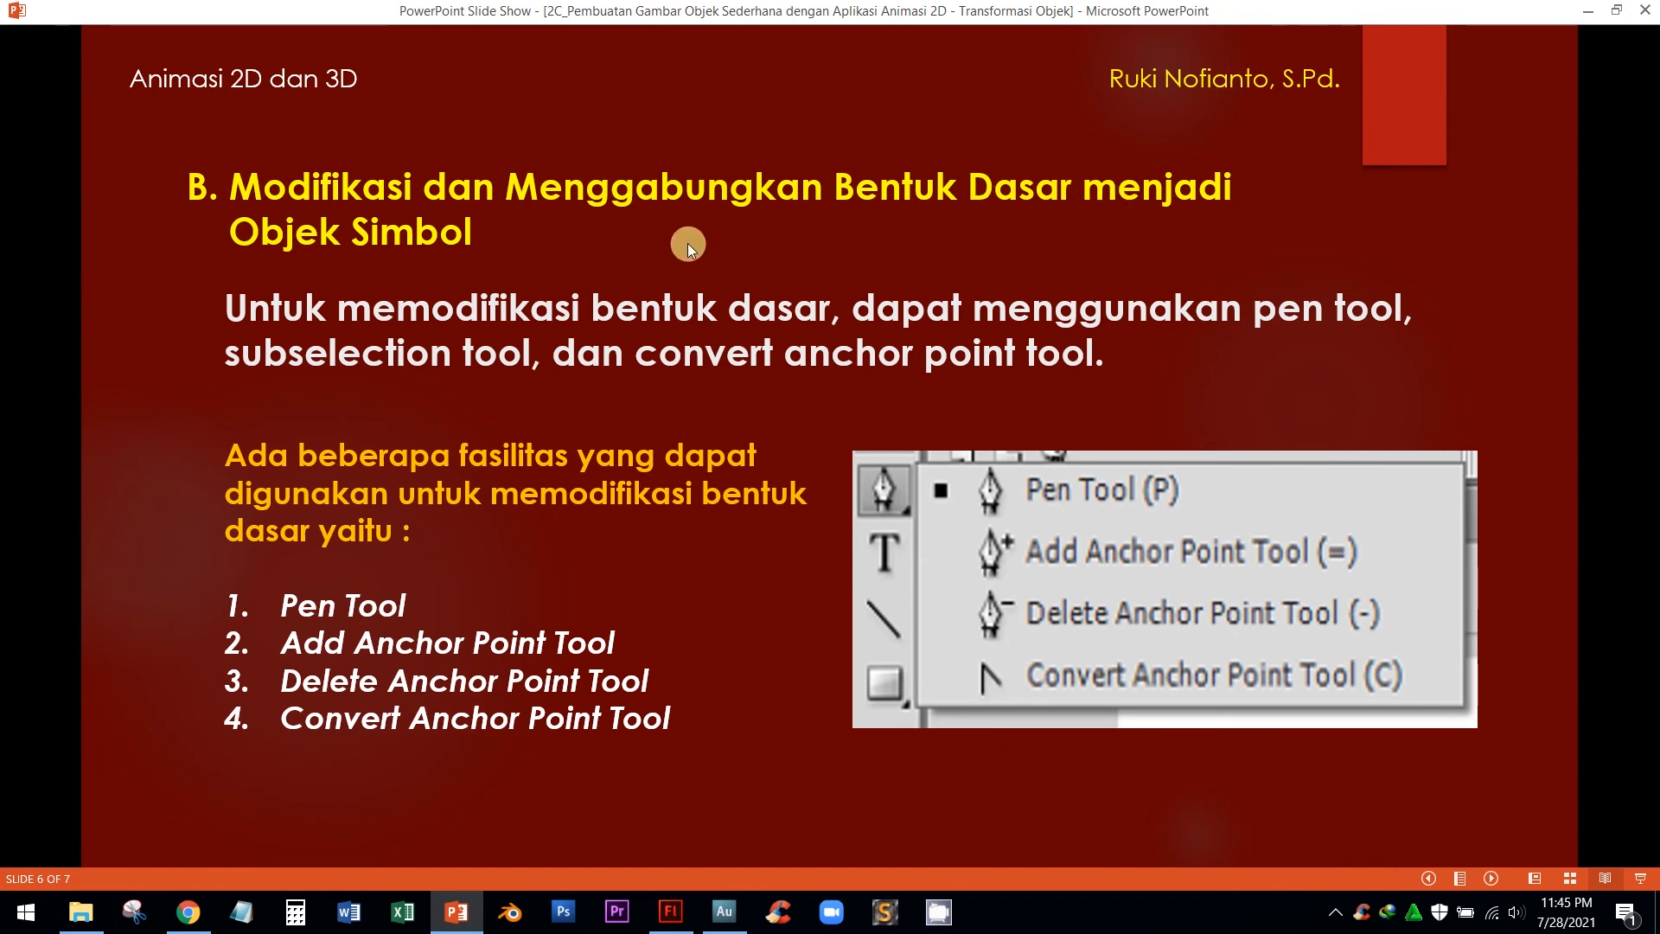
left_click(671, 911)
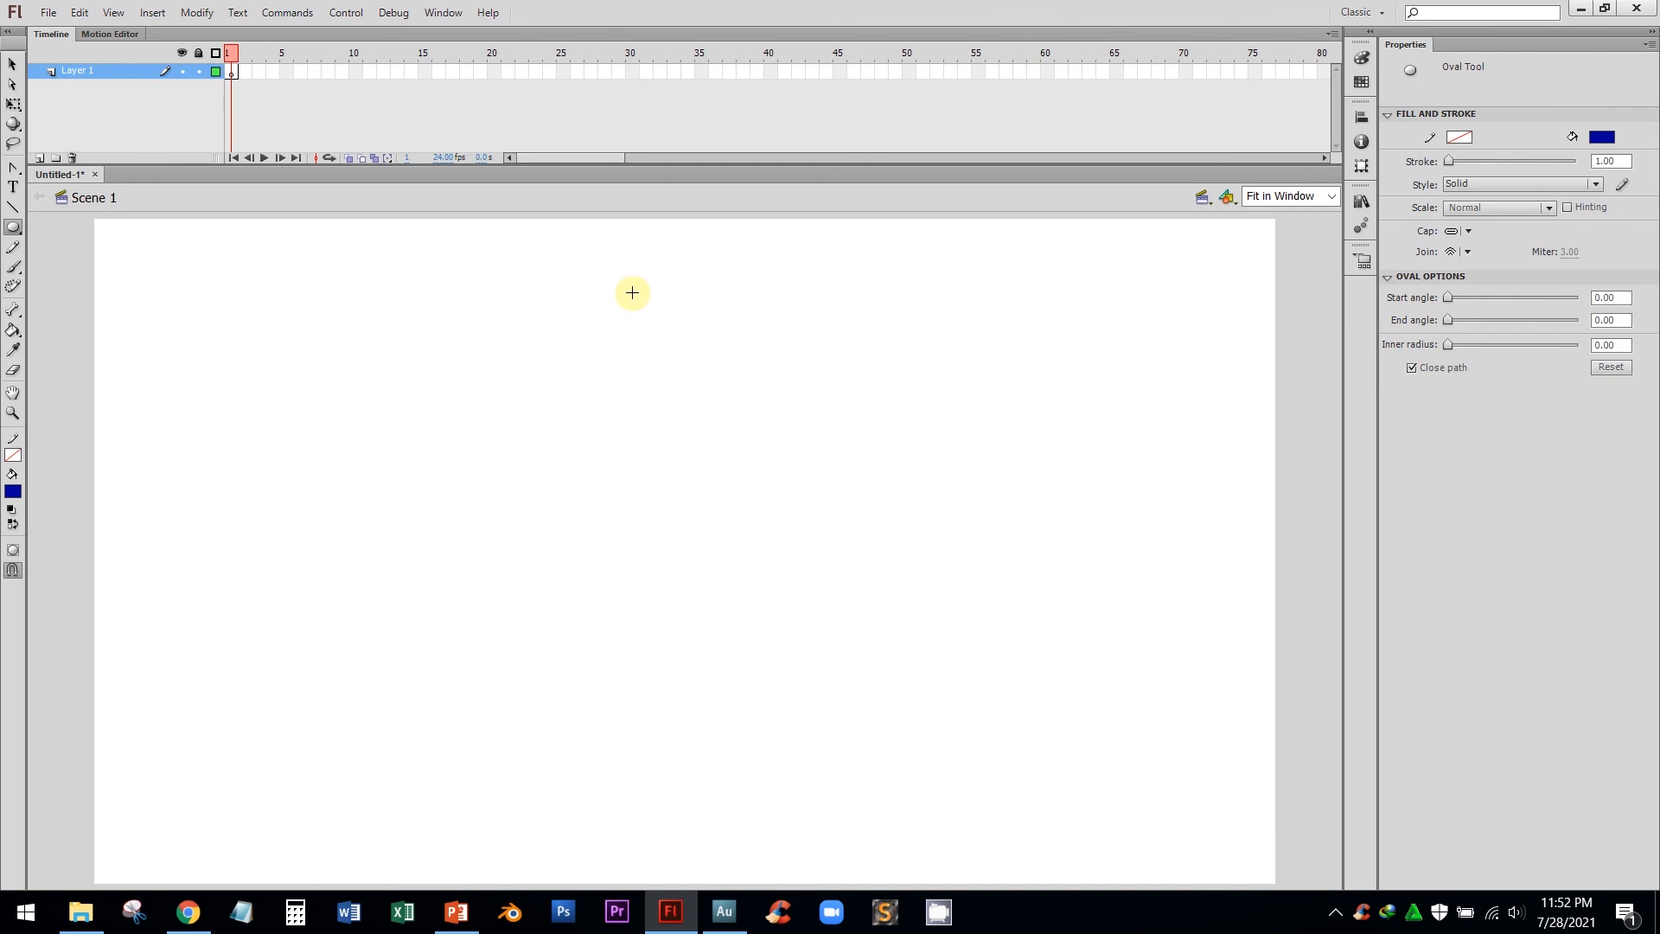
Draw a narrow upright blue oval about 76 by 527 px and reduce its width to about 59 px with Free Transform.
left_click_drag(623, 297, 671, 621)
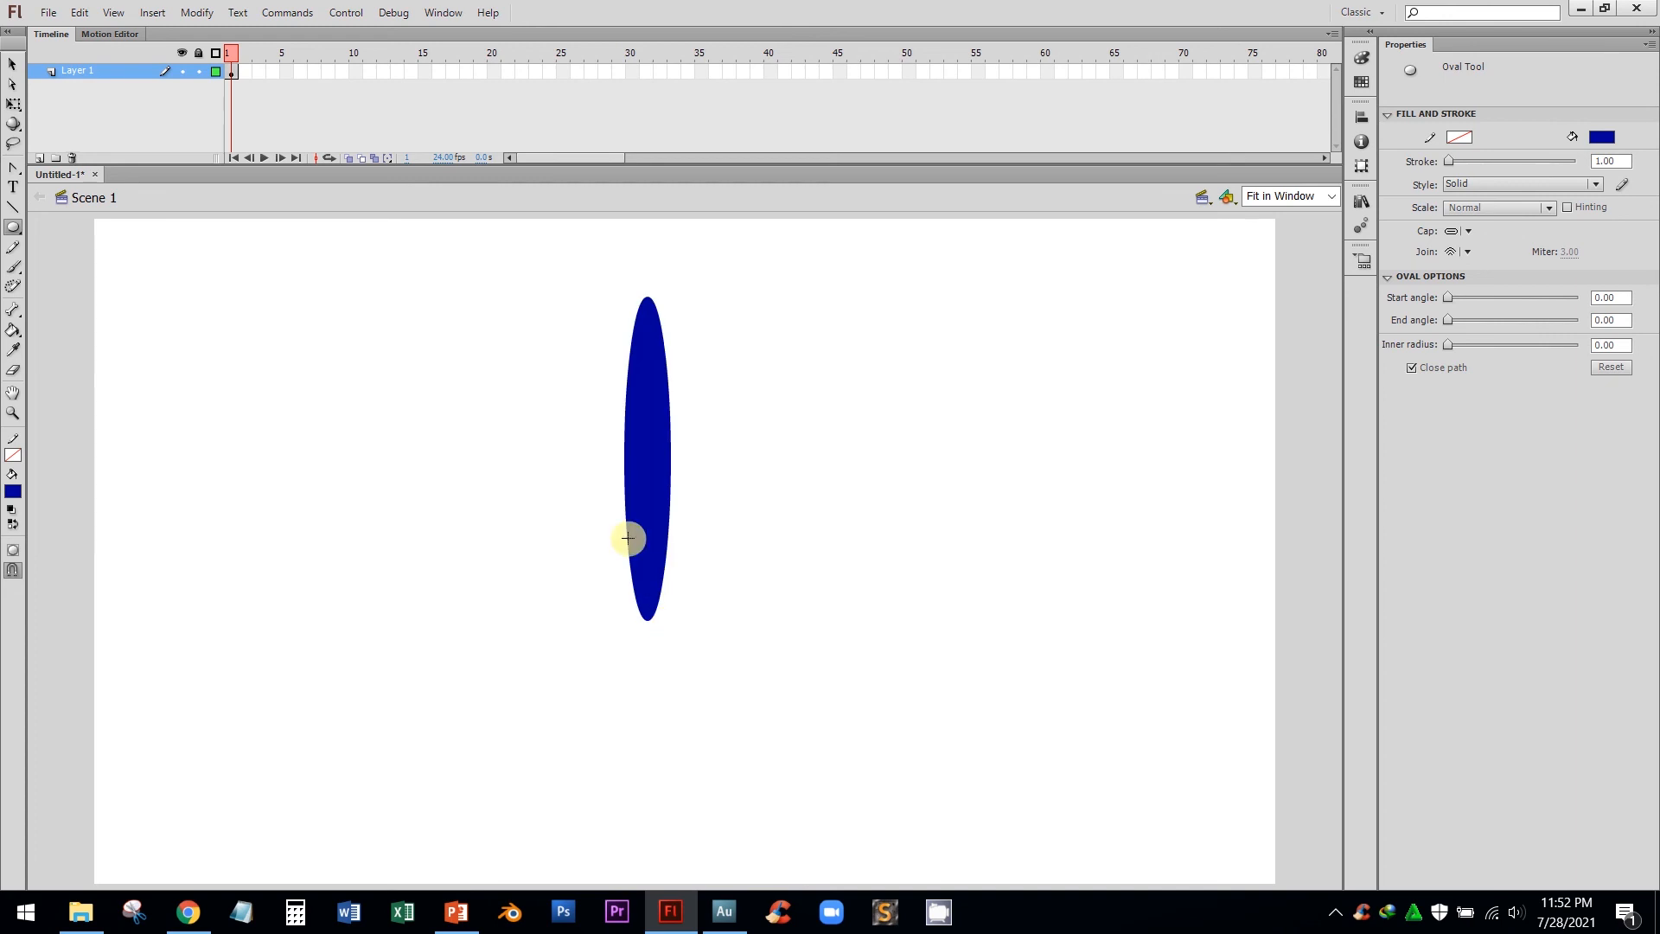
left_click(16, 105)
left_click(648, 381)
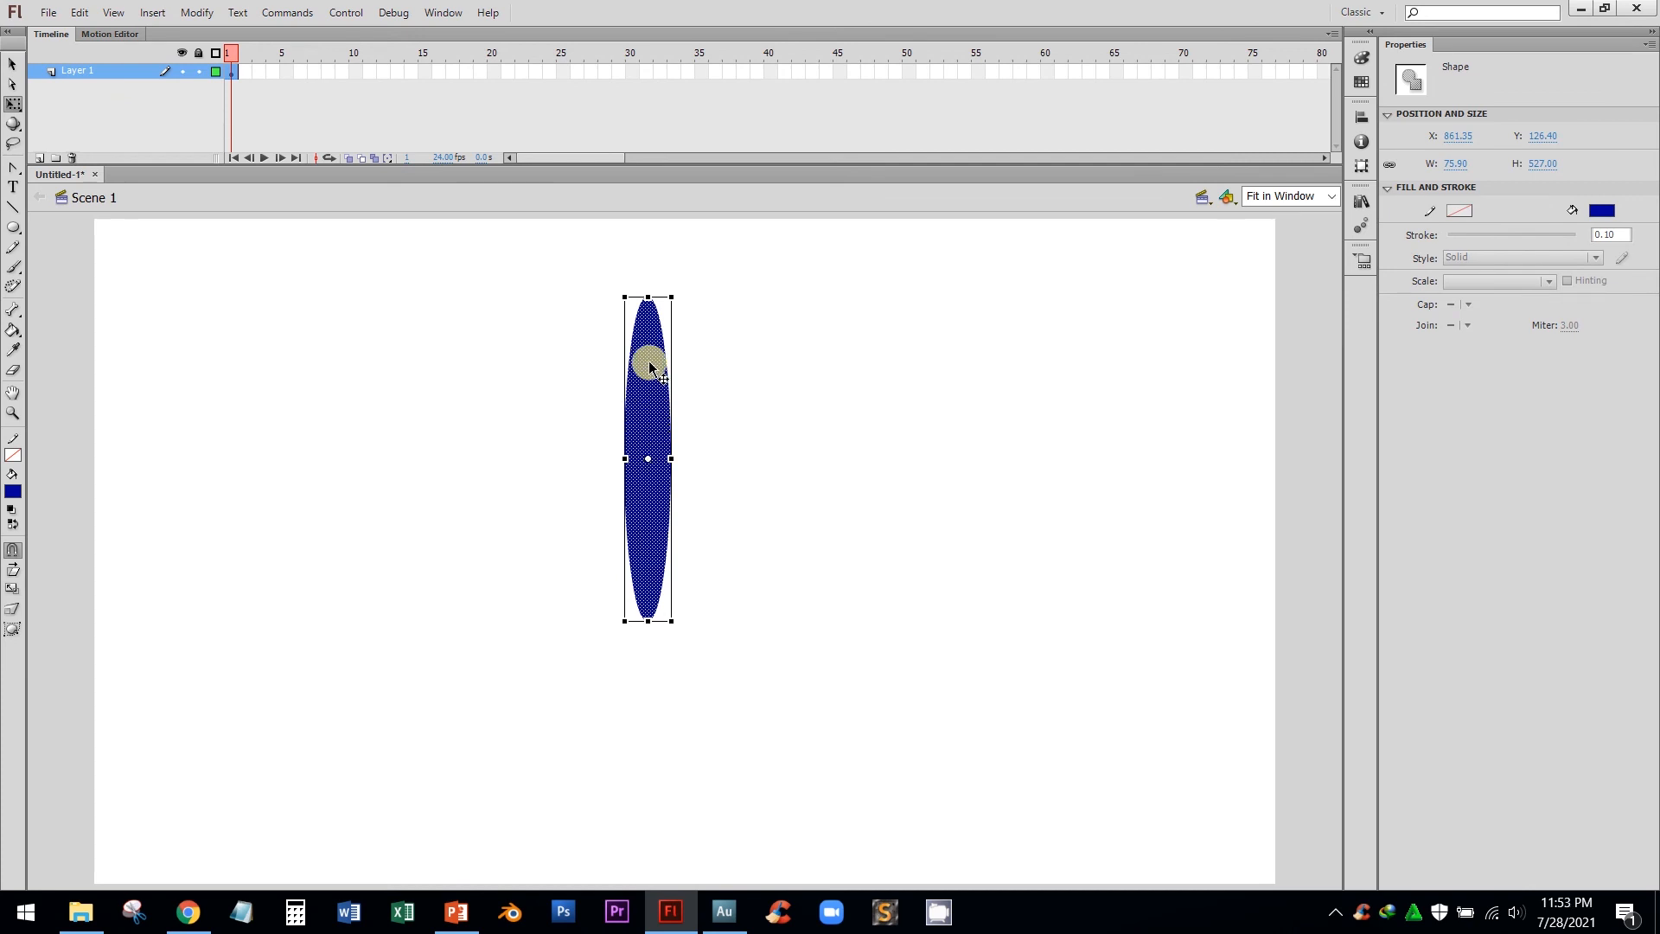
left_click_drag(672, 458, 657, 455)
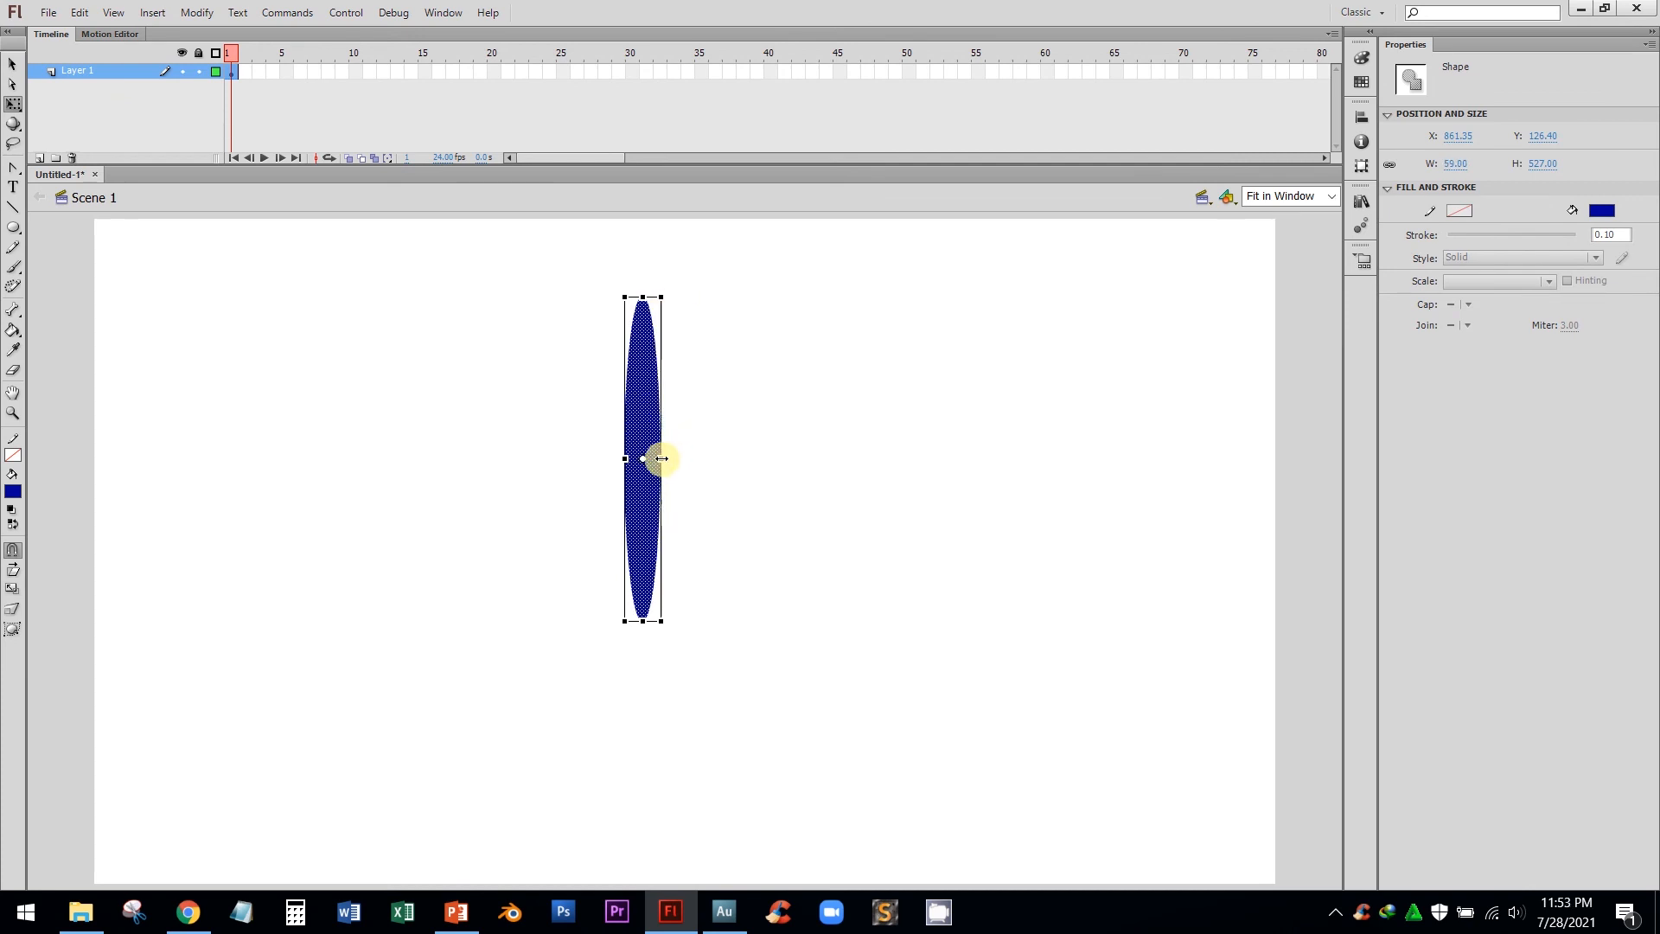
Scale the blue oval down to about 52 by 438.5 px and move it to the upper centre of the stage.
left_click_drag(640, 622, 641, 564)
key("ctrl+z")
left_click(721, 347)
mouse_move(665, 370)
left_mouse_down()
mouse_move(685, 360)
mouse_move(679, 342)
left_mouse_up()
left_click(733, 351)
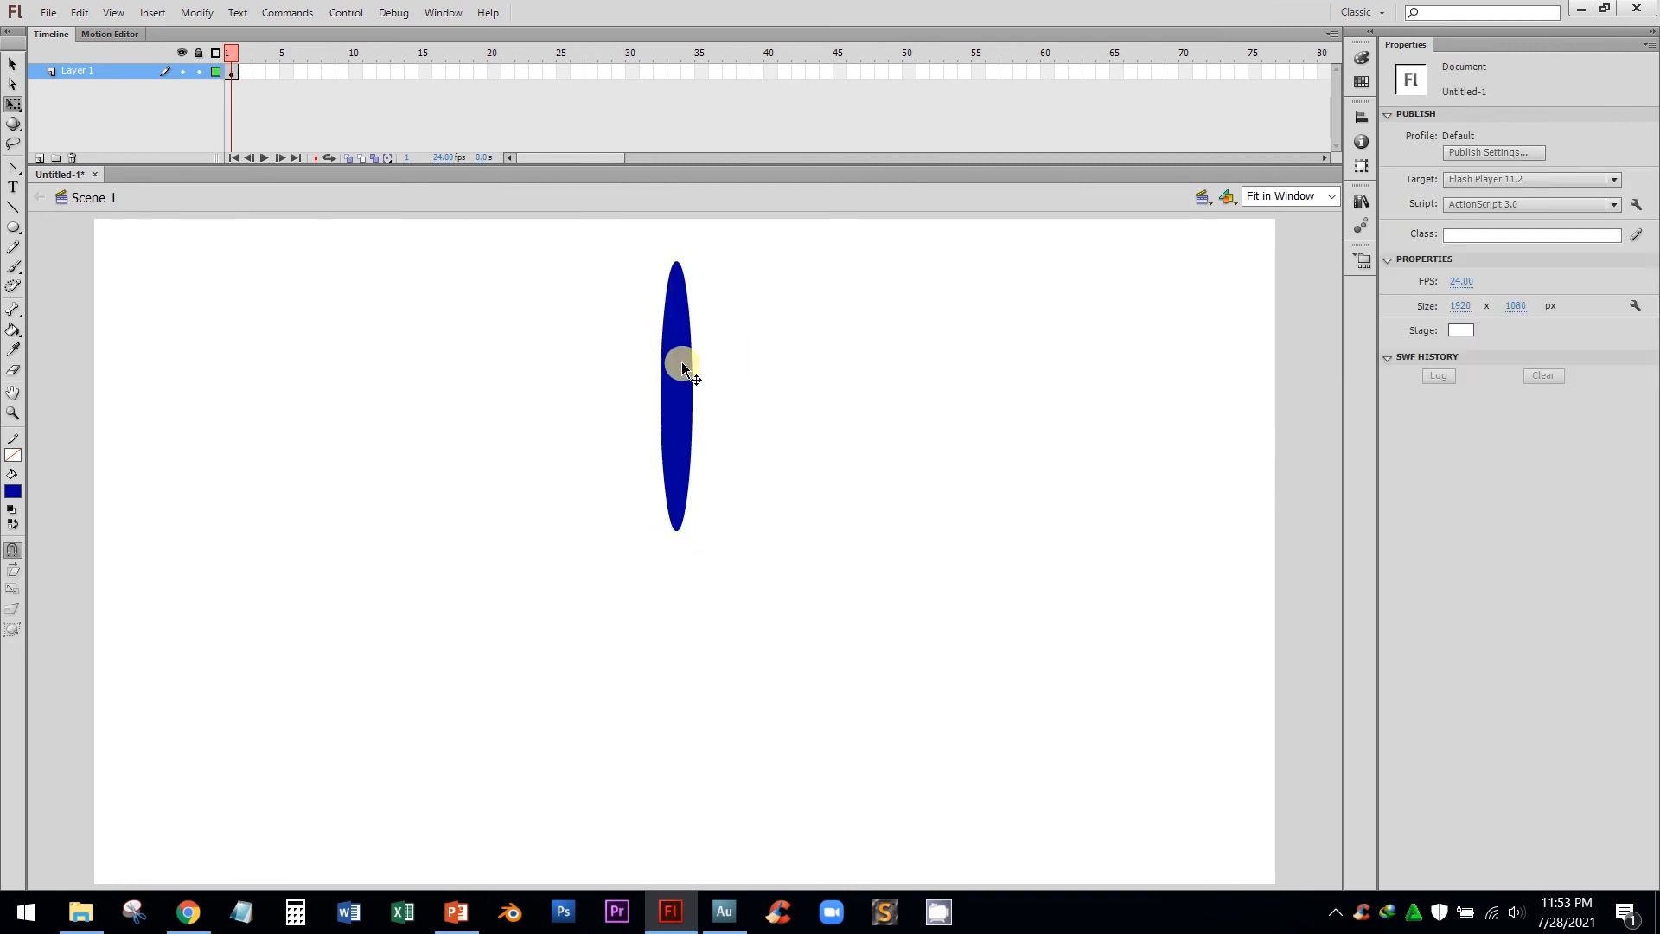
Widen the oval to about 67 px with Free Transform and place its transformation point at its bottom end.
left_click(675, 374)
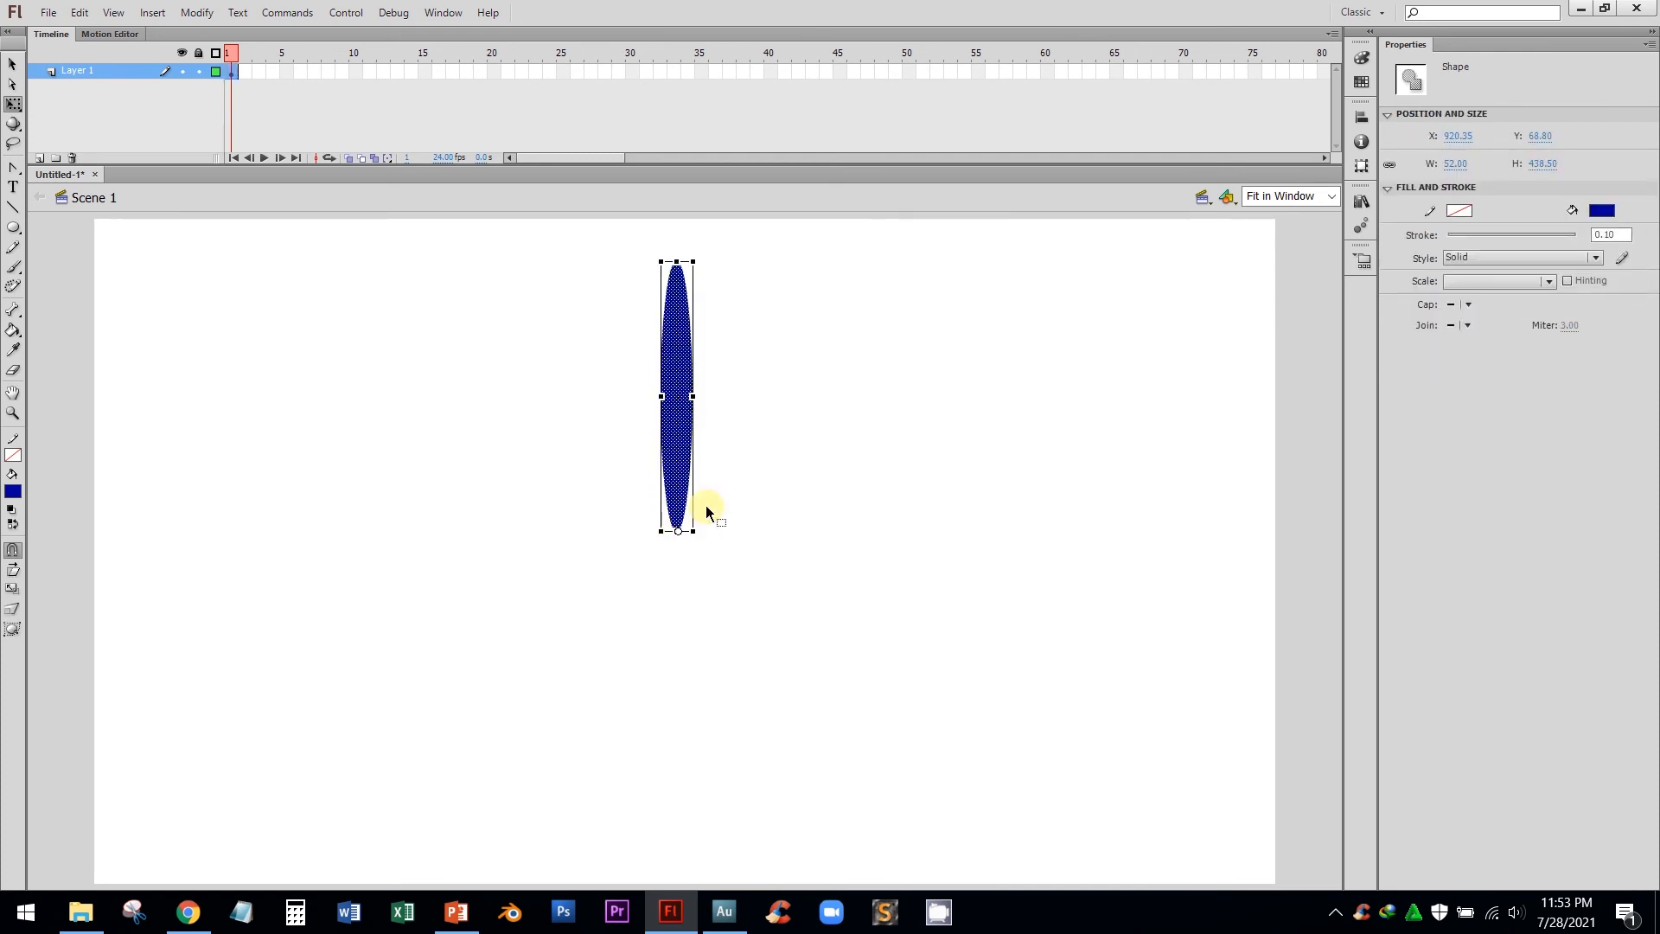
left_click(726, 490)
left_click(685, 519)
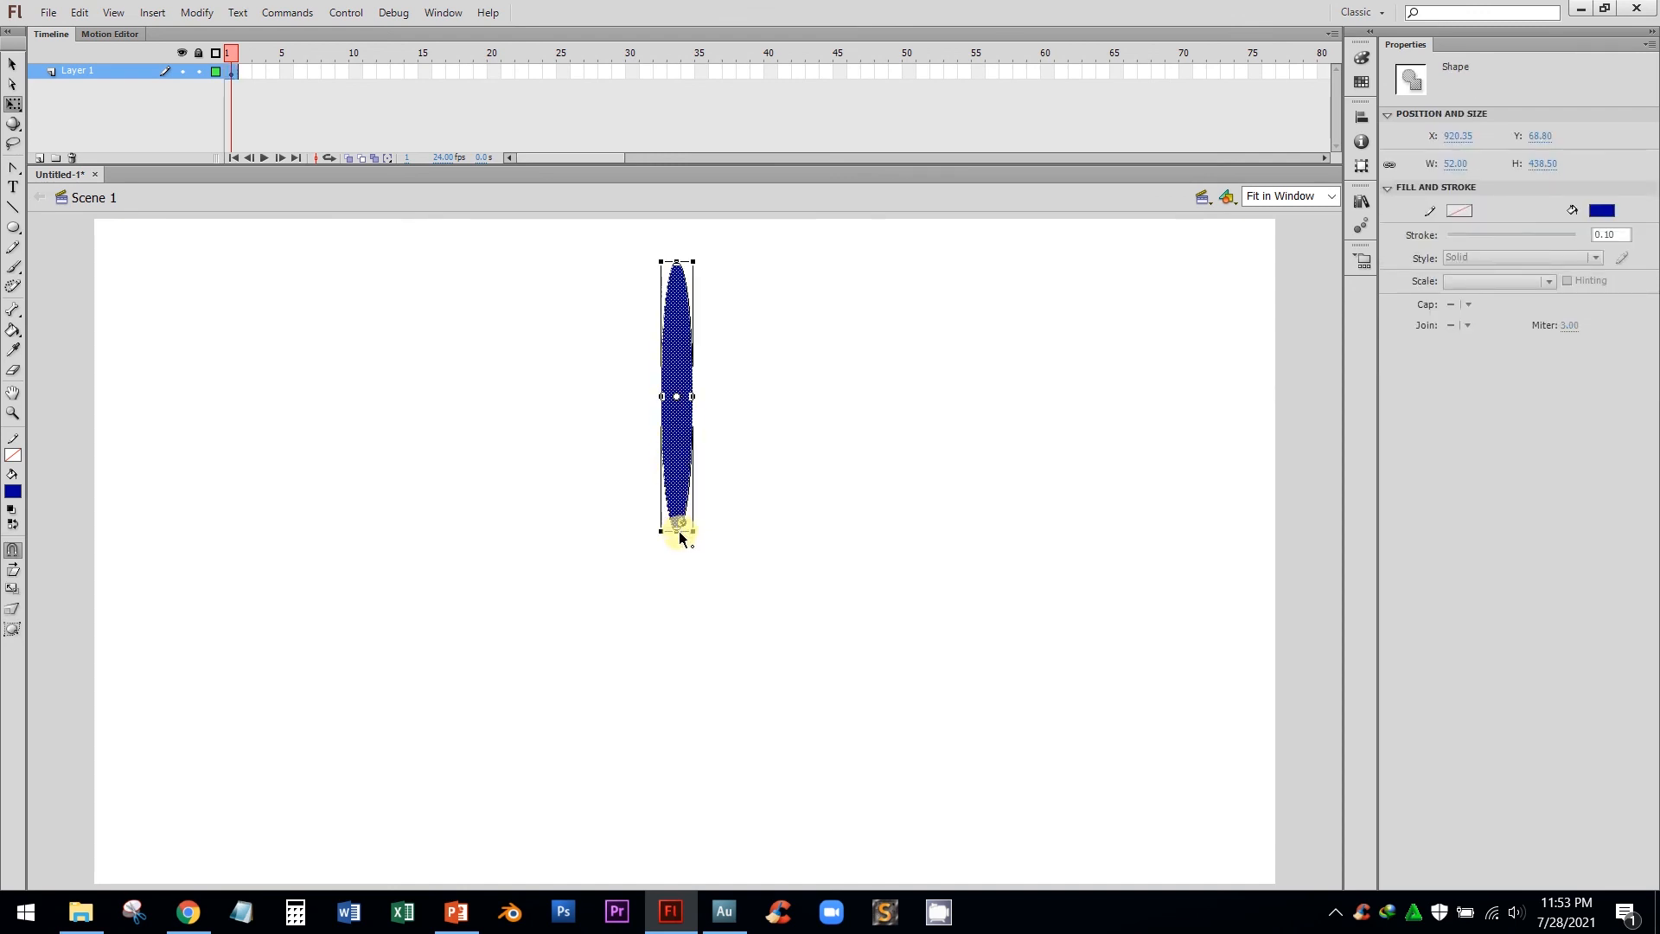
left_click(683, 531)
left_click(712, 437)
left_click(672, 397)
left_click_drag(689, 396, 698, 396)
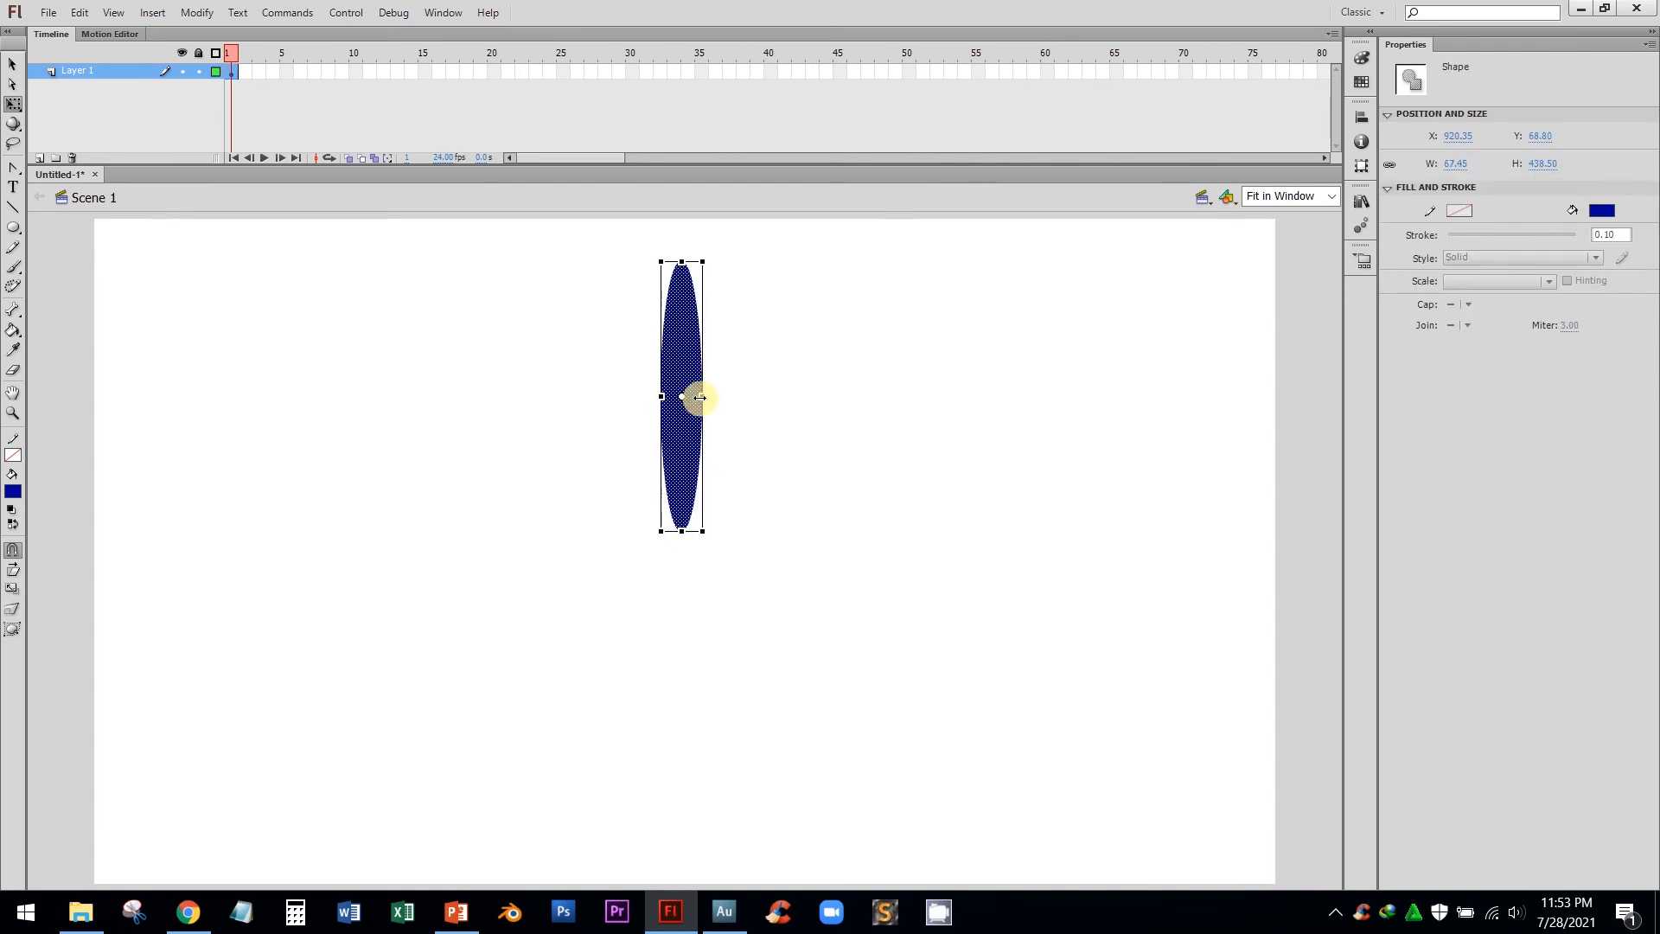
left_click_drag(682, 529, 682, 531)
Copy the oval, paste it in place and rotate the duplicate 180° about the bottom point so it extends downward.
right_click(683, 373)
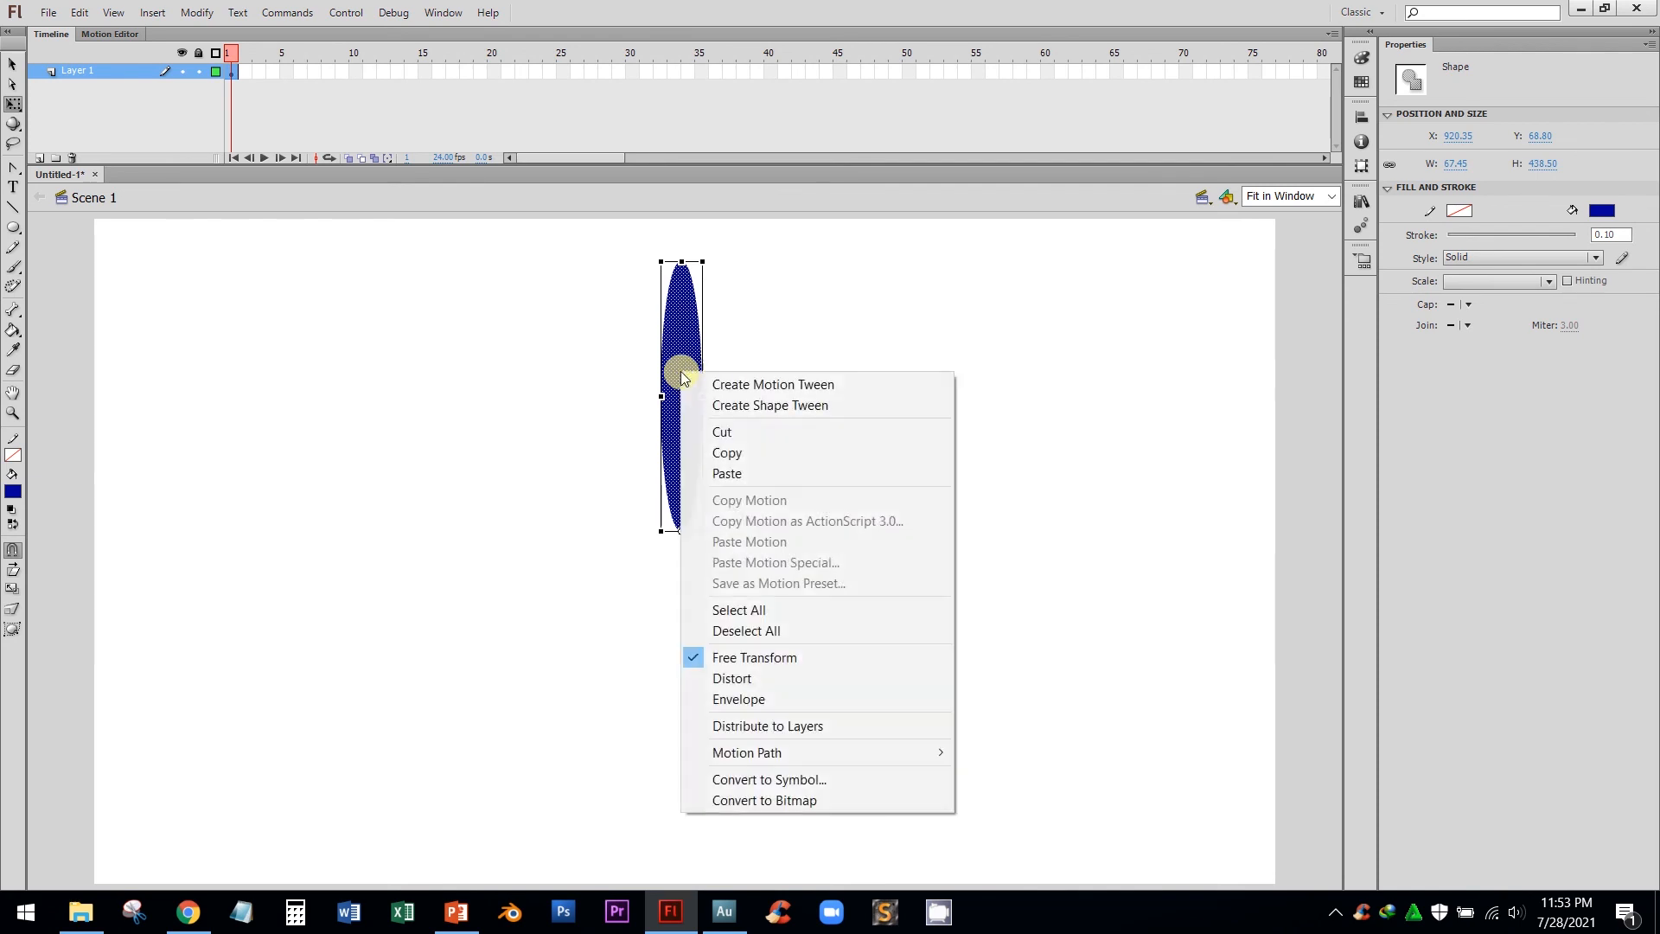
left_click(736, 451)
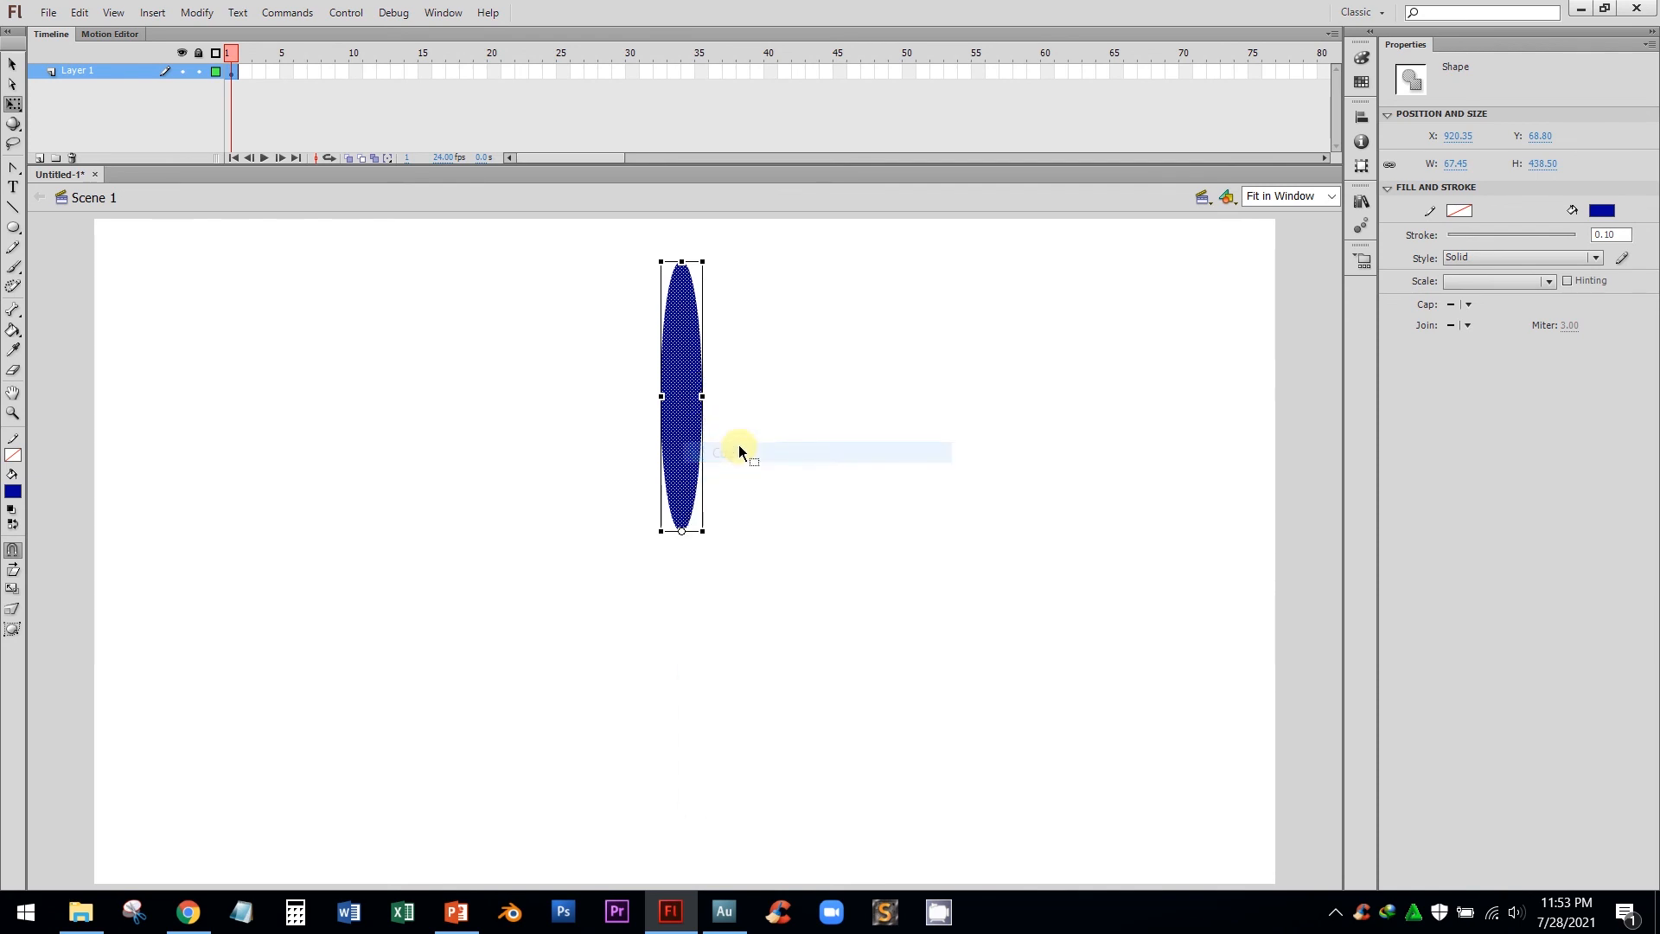
right_click(754, 363)
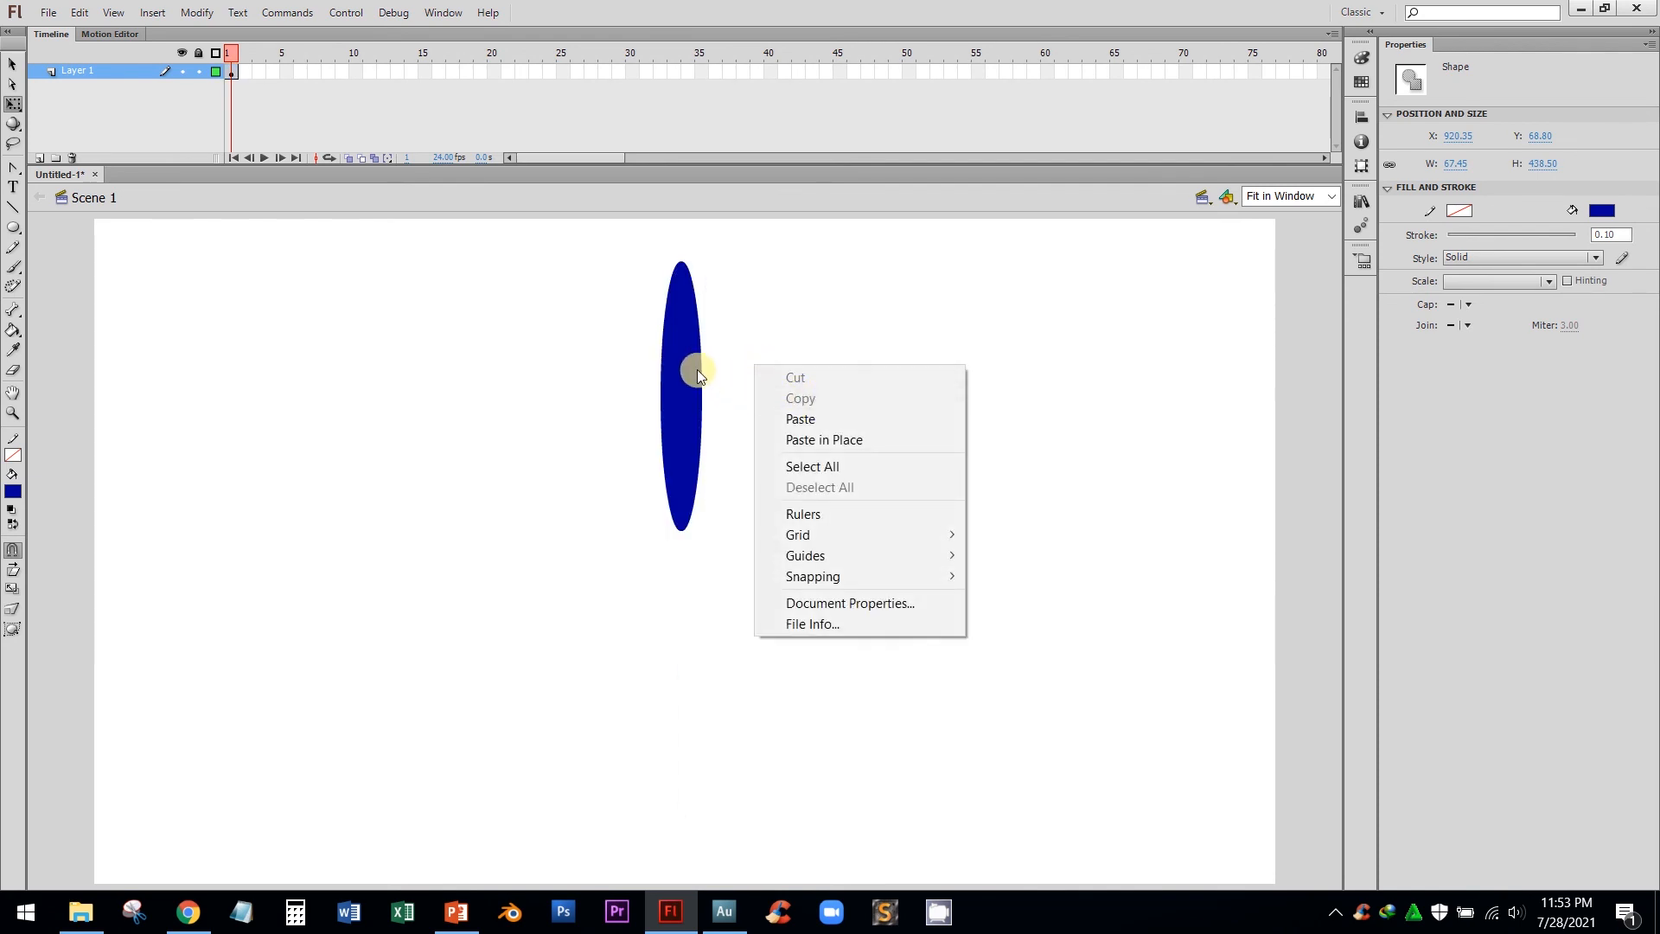
left_click(817, 441)
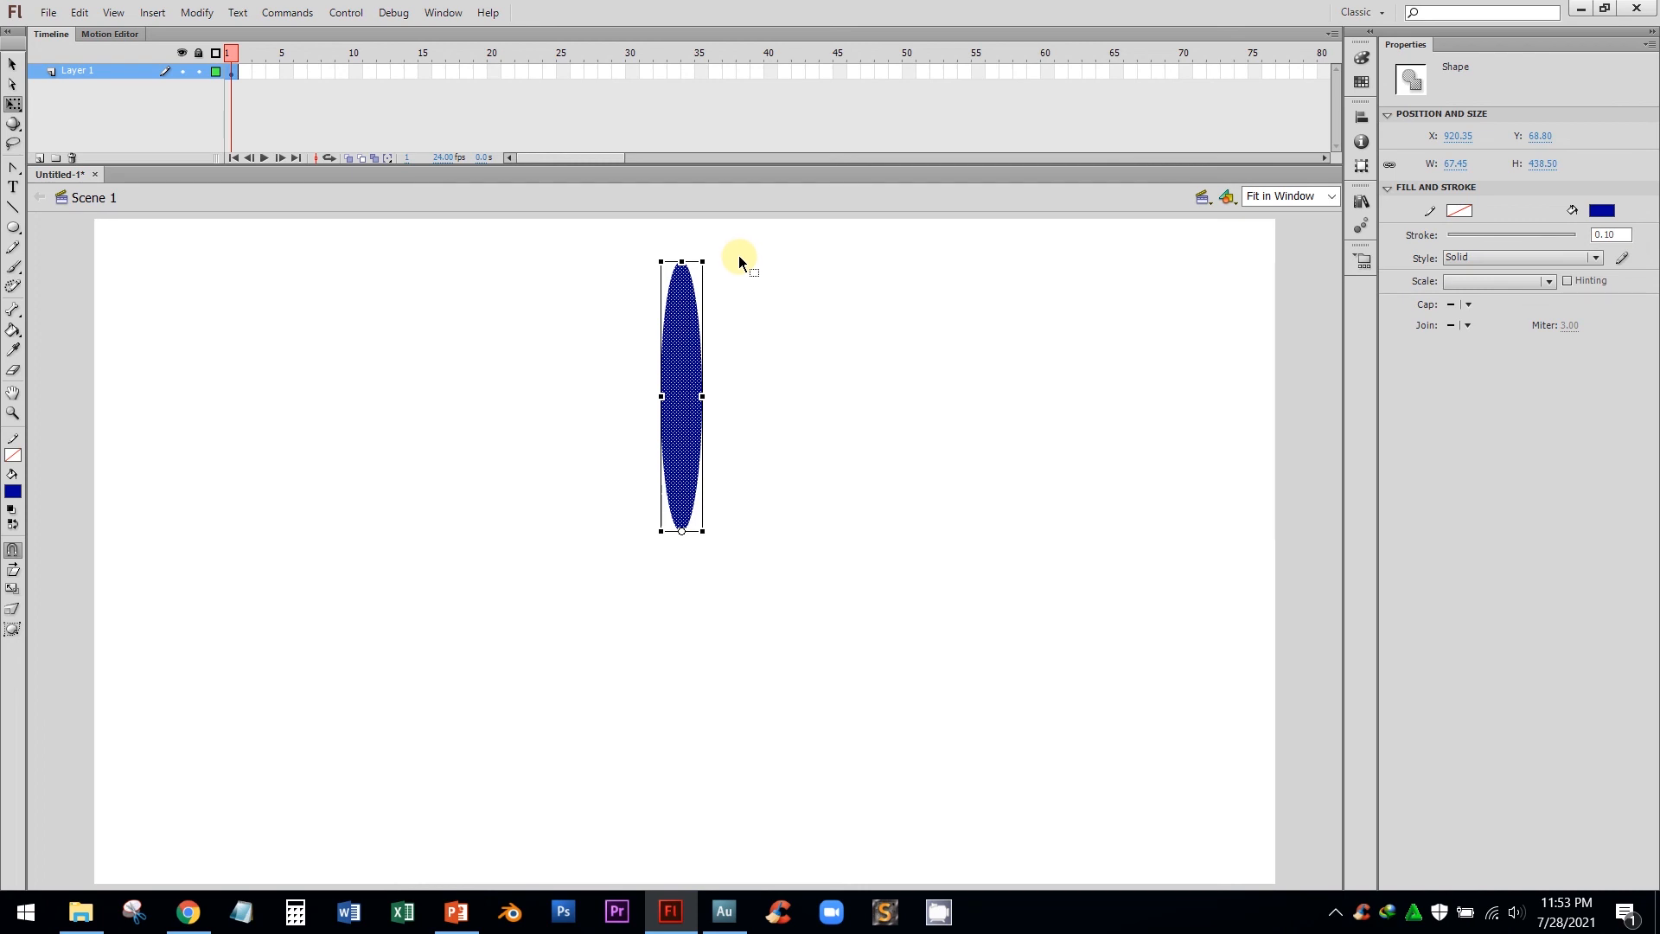
left_click_drag(719, 250, 682, 770)
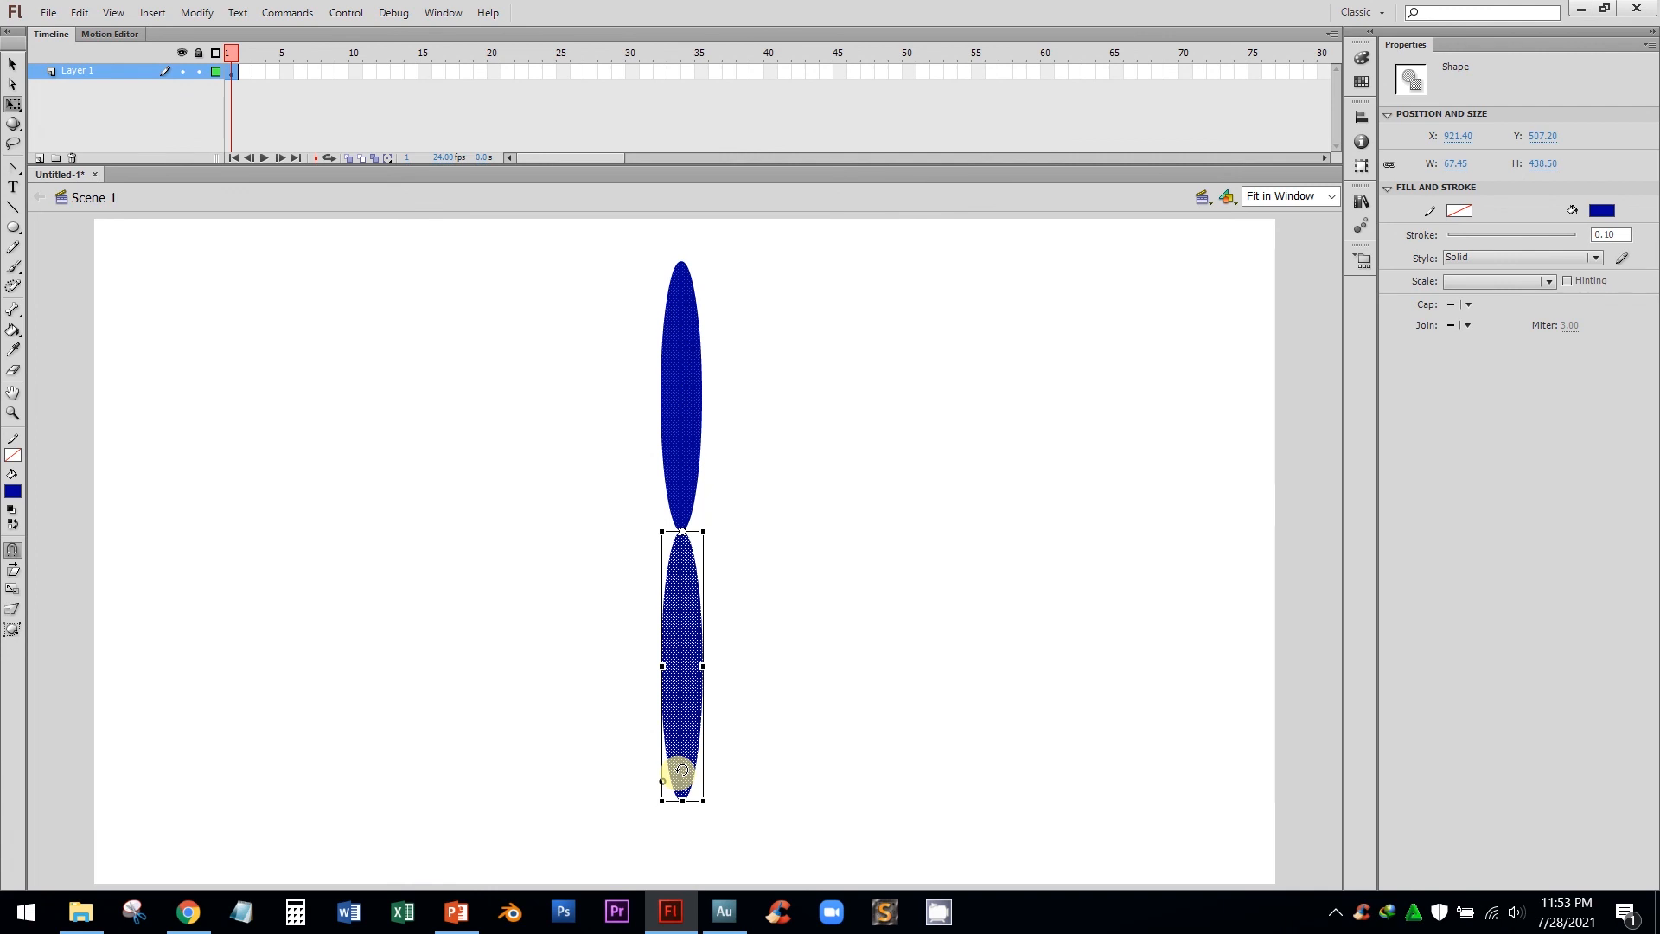
Copy the lower oval, paste it in place and rotate the duplicate 90° about the shared centre to extend right.
right_click(687, 605)
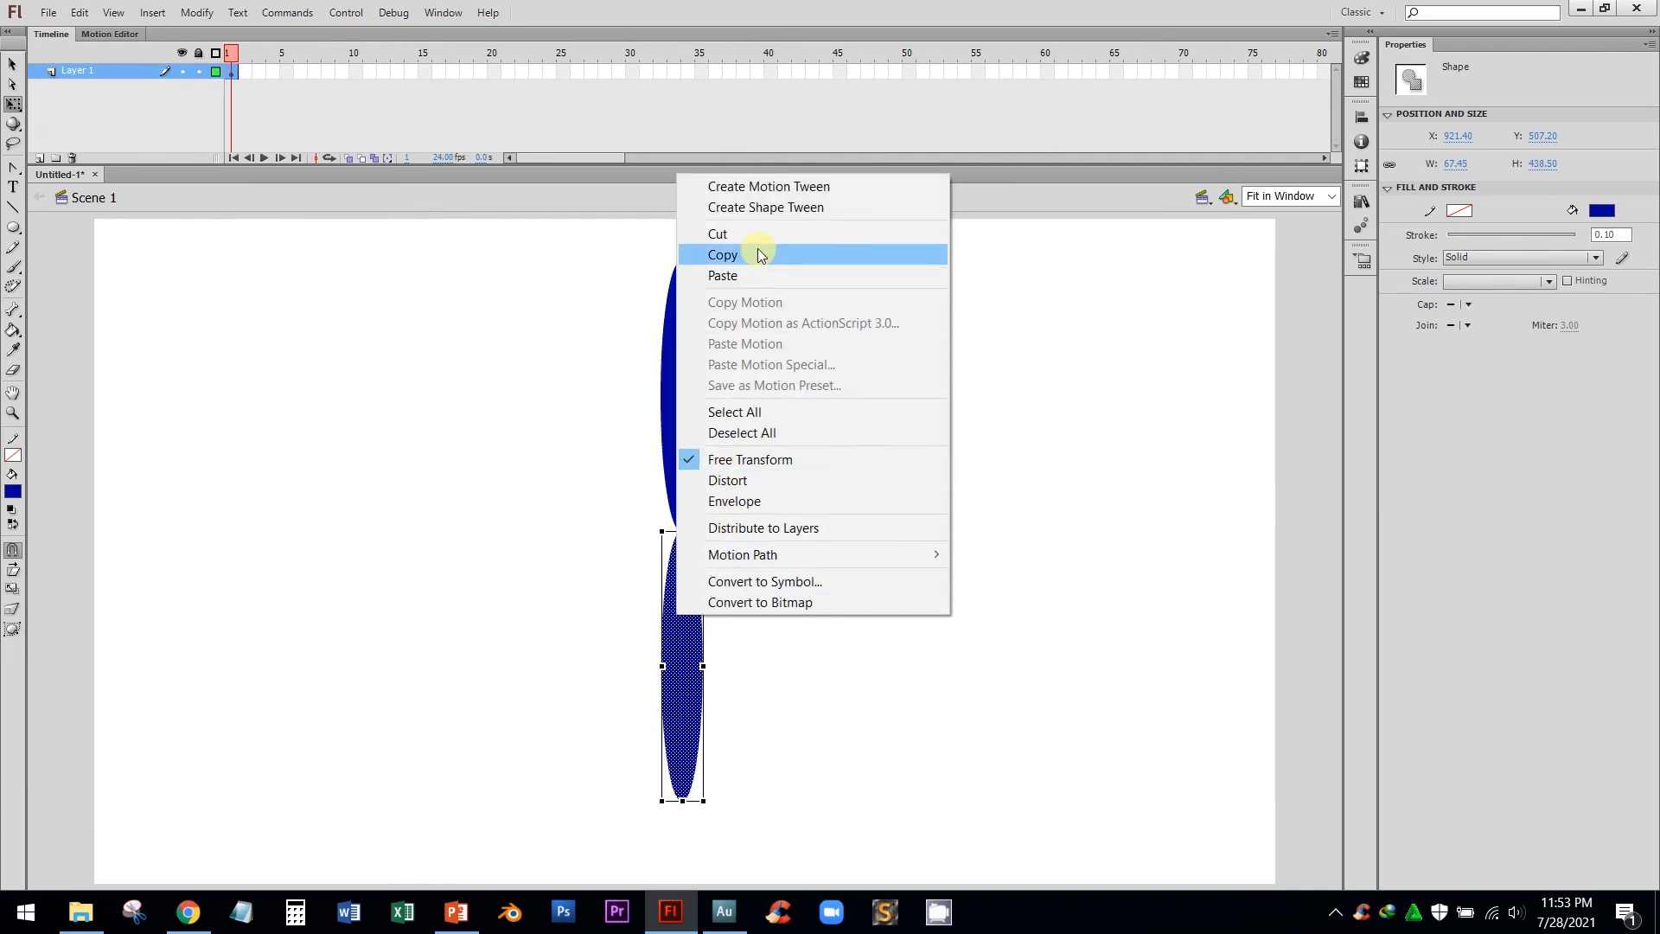
left_click(755, 258)
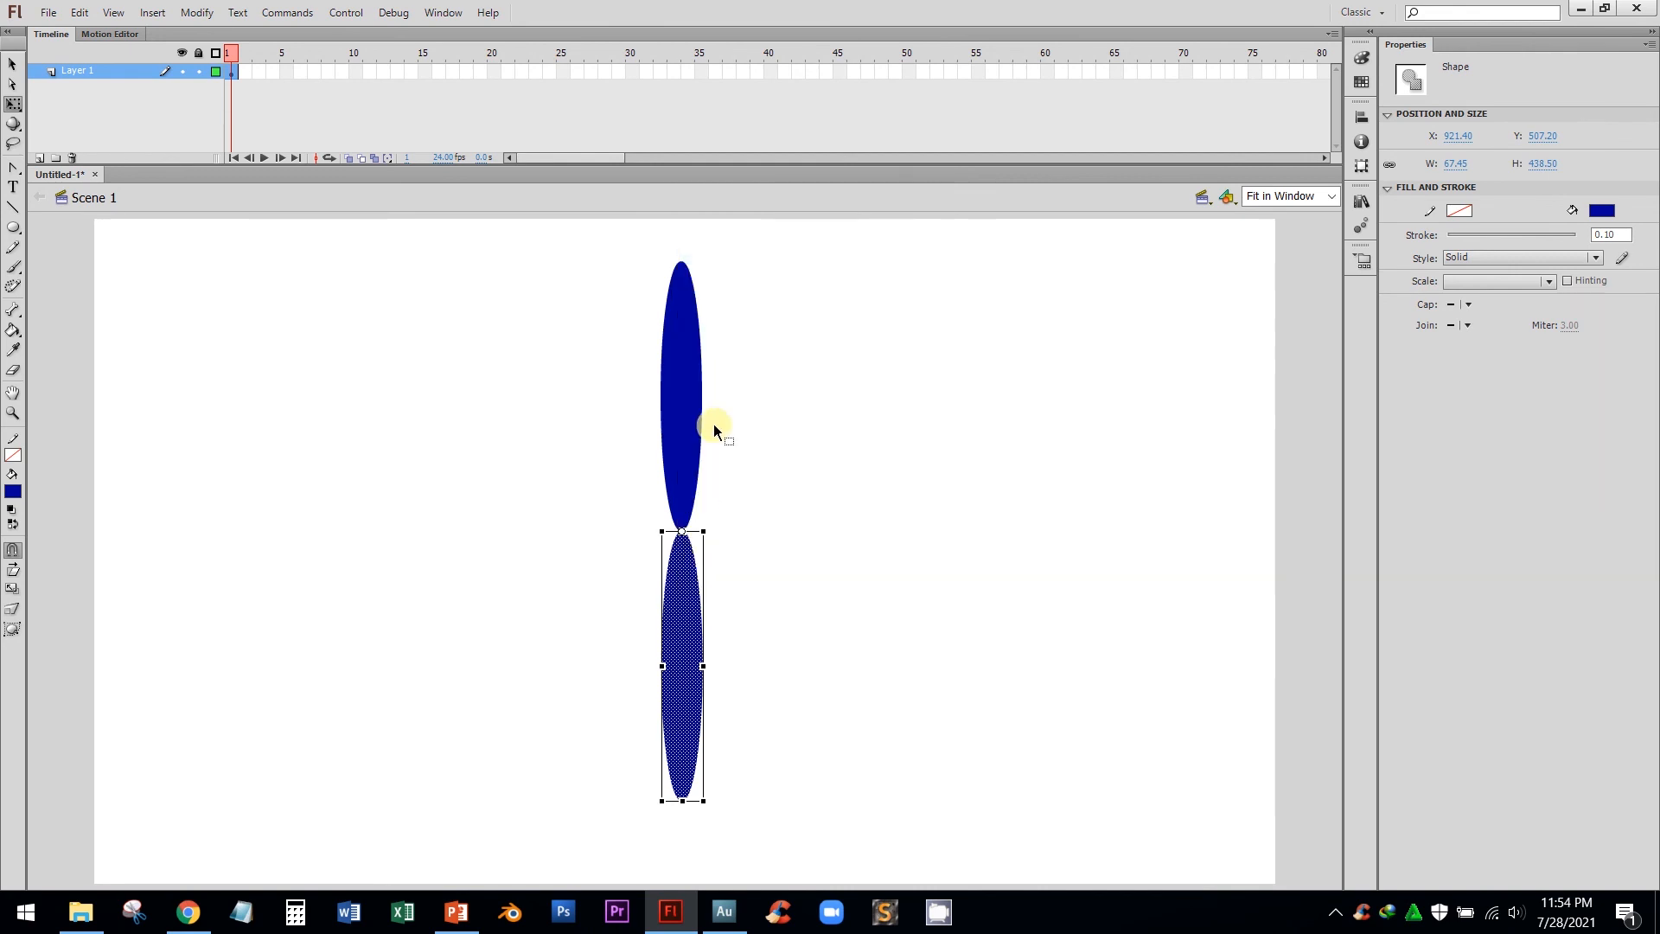
right_click(687, 595)
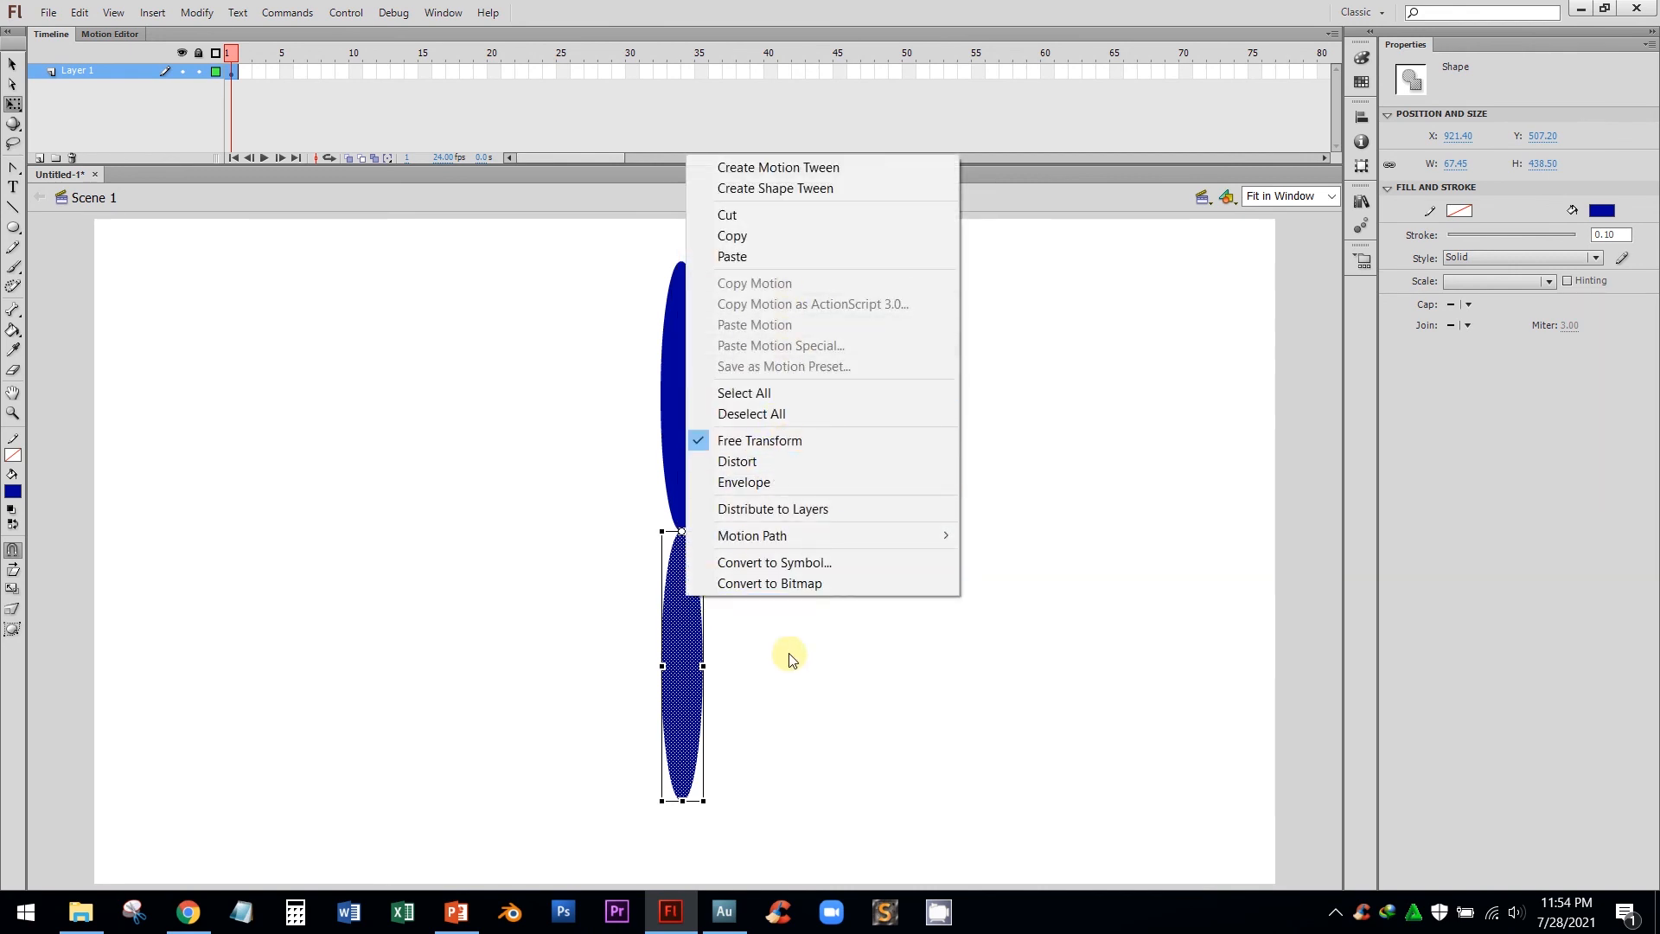
left_click(681, 680)
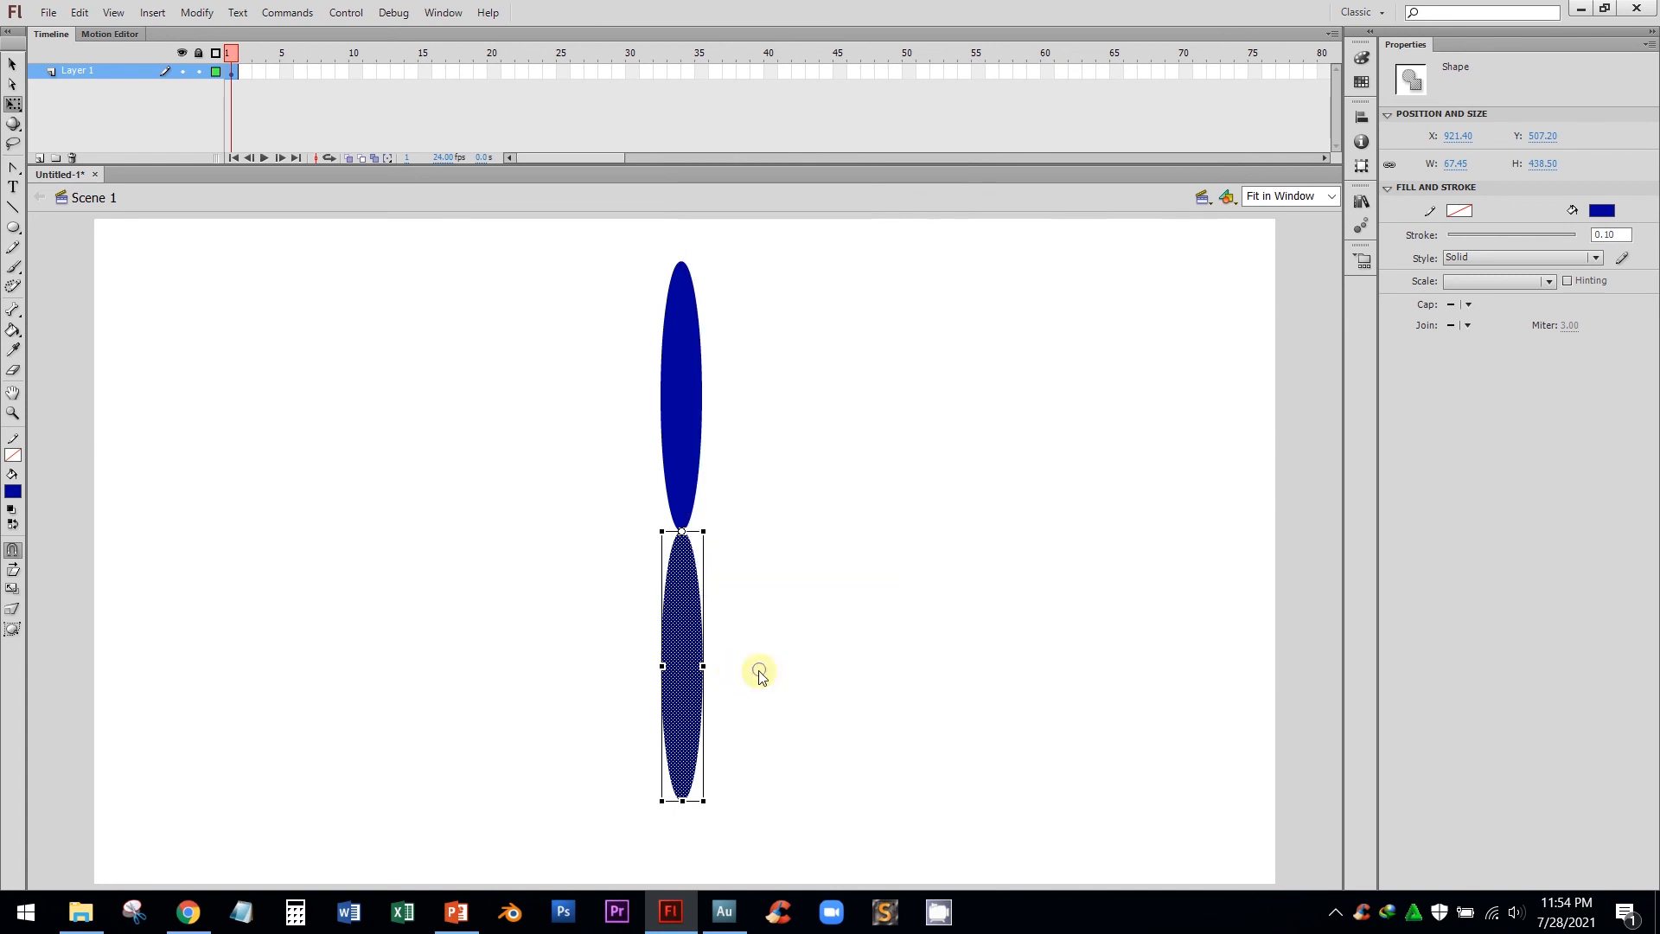
right_click(760, 667)
left_click(828, 473)
left_click_drag(718, 793, 883, 517)
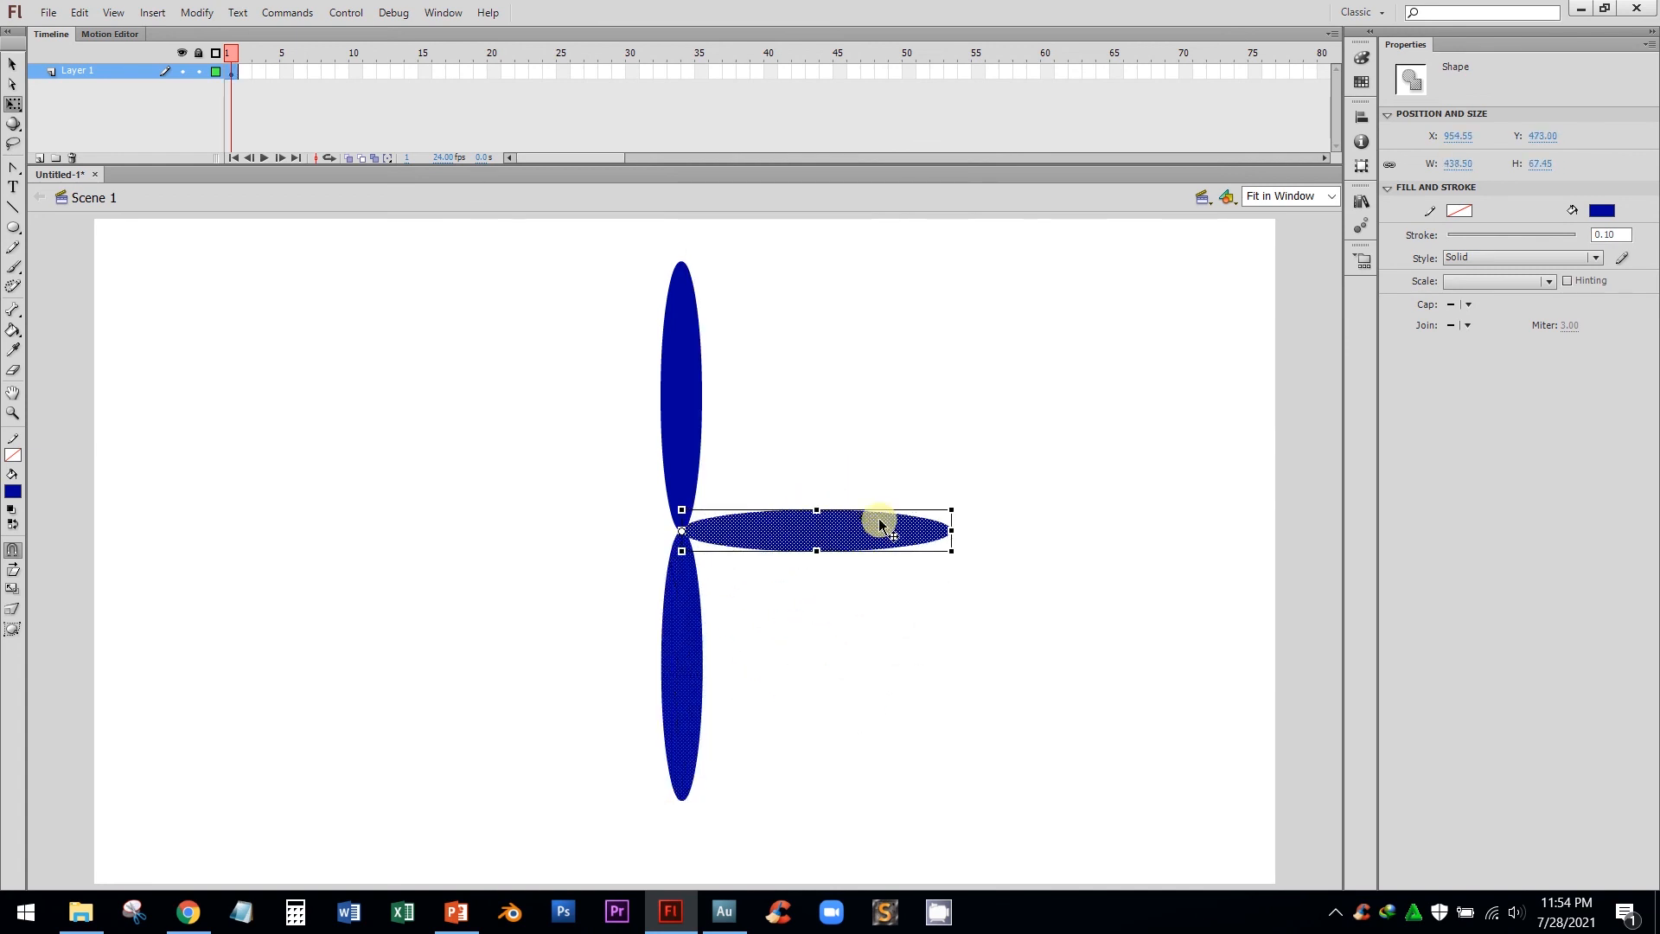
Paste another oval in place and rotate it 90° about the shared centre to extend left, completing a four-blade cross.
right_click(837, 398)
left_click(907, 470)
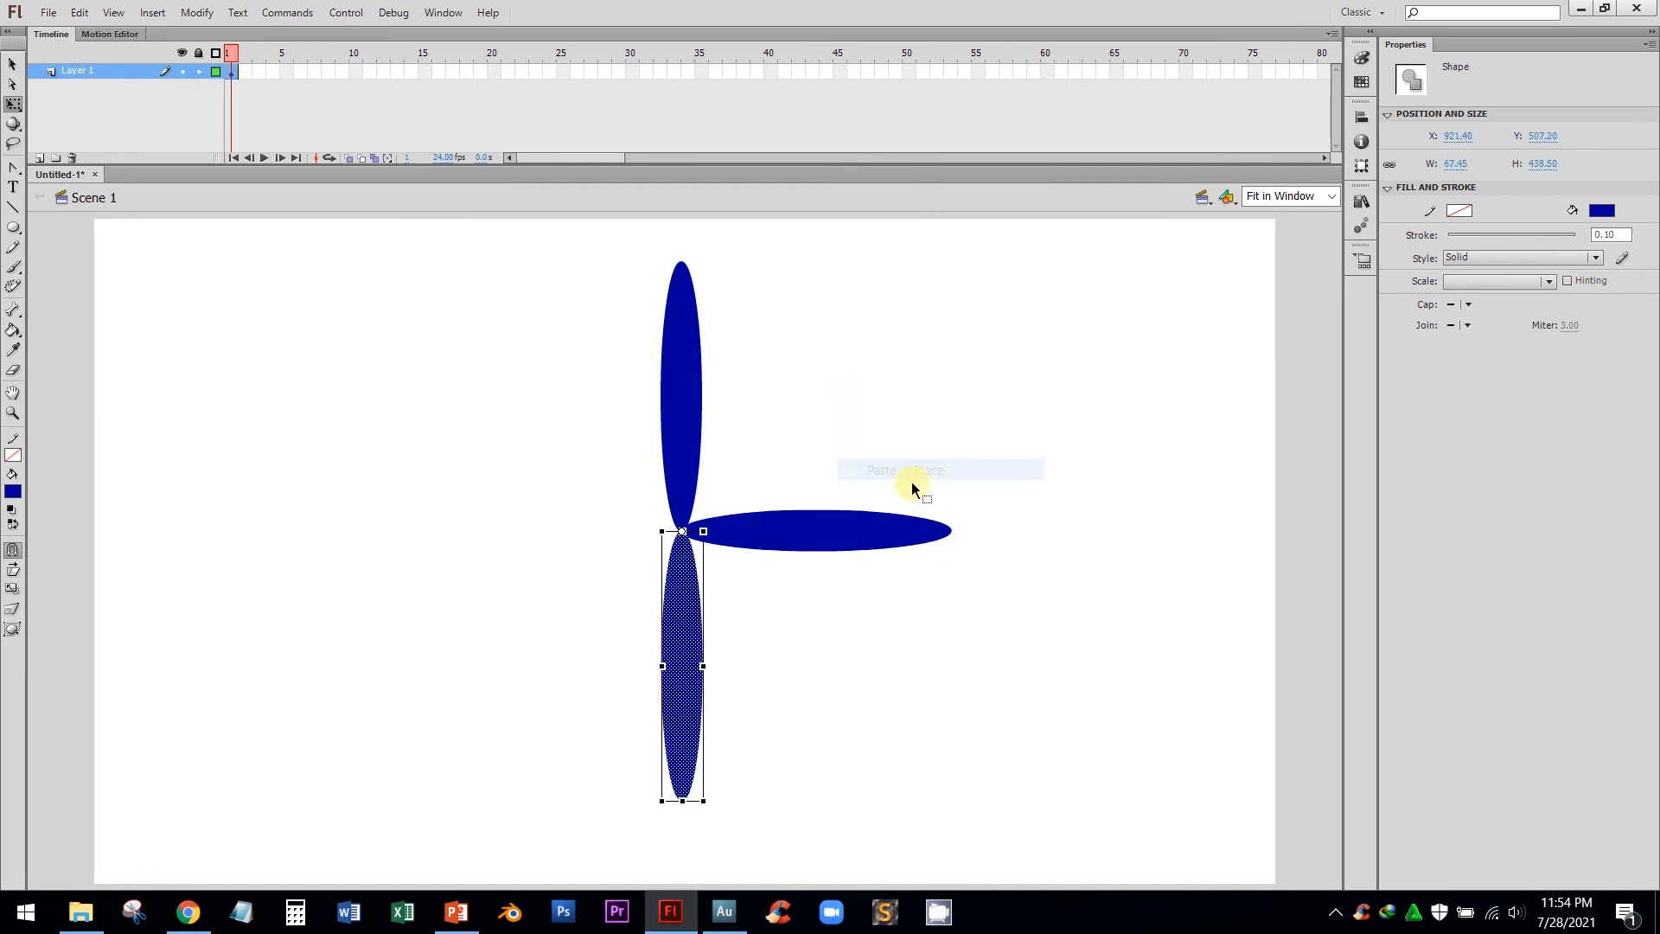
left_click_drag(704, 805, 385, 560)
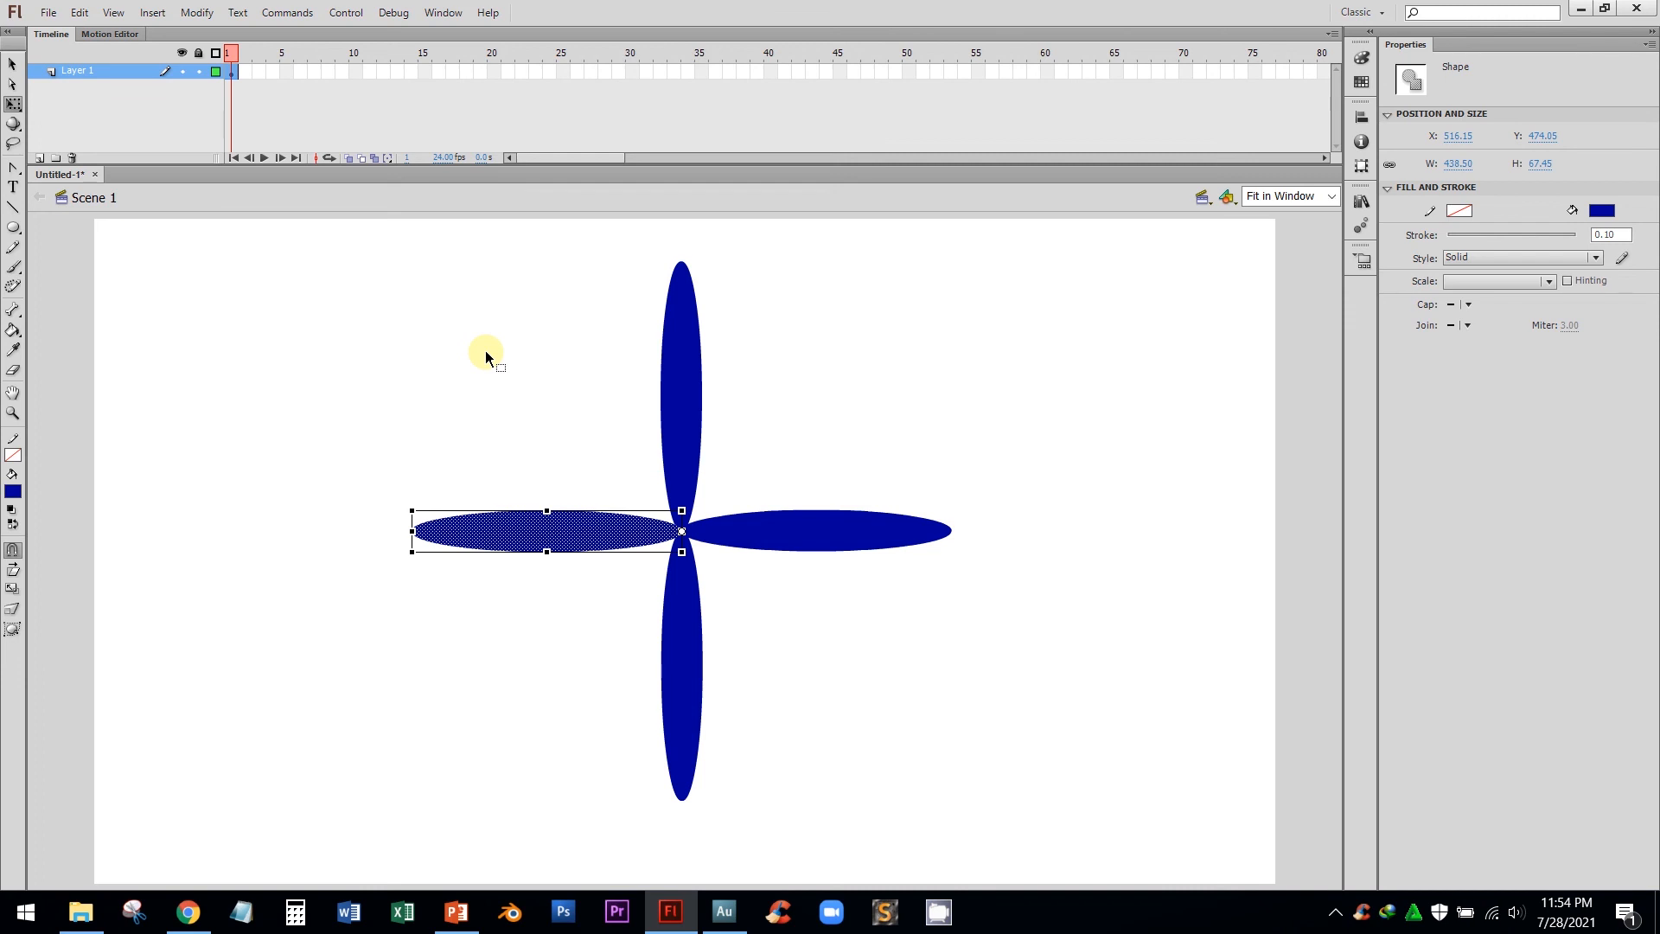
left_click(492, 381)
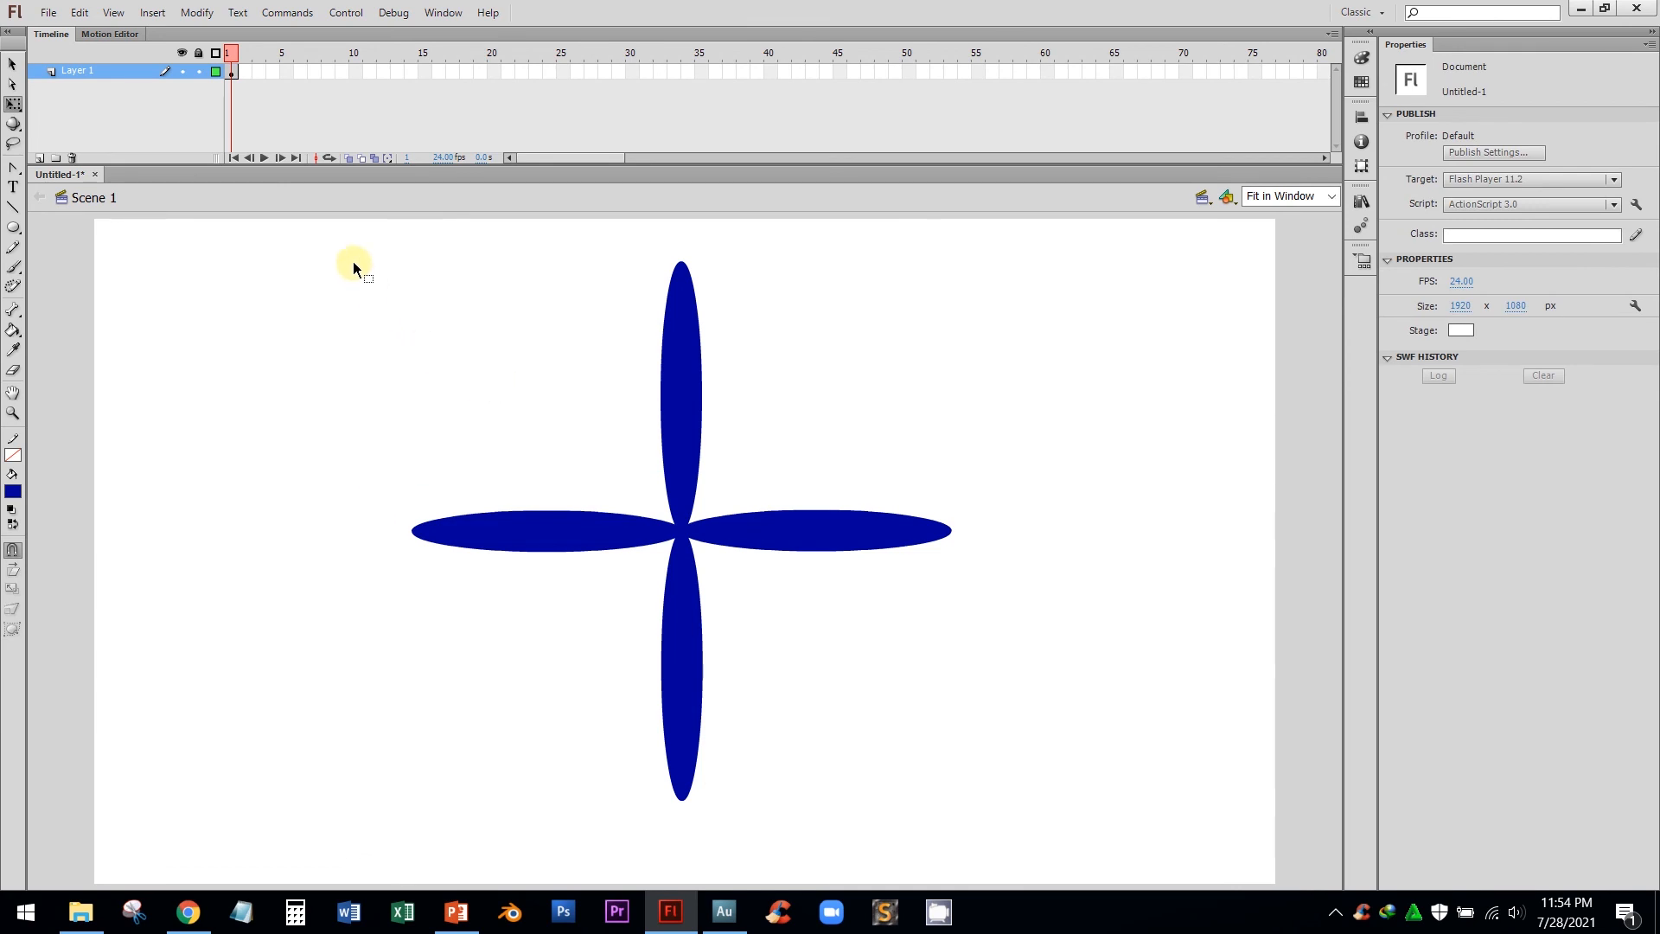
Copy the whole four-blade cross, paste it in place and rotate the duplicate 45° to form an eight-blade pinwheel.
left_click_drag(353, 254, 1021, 831)
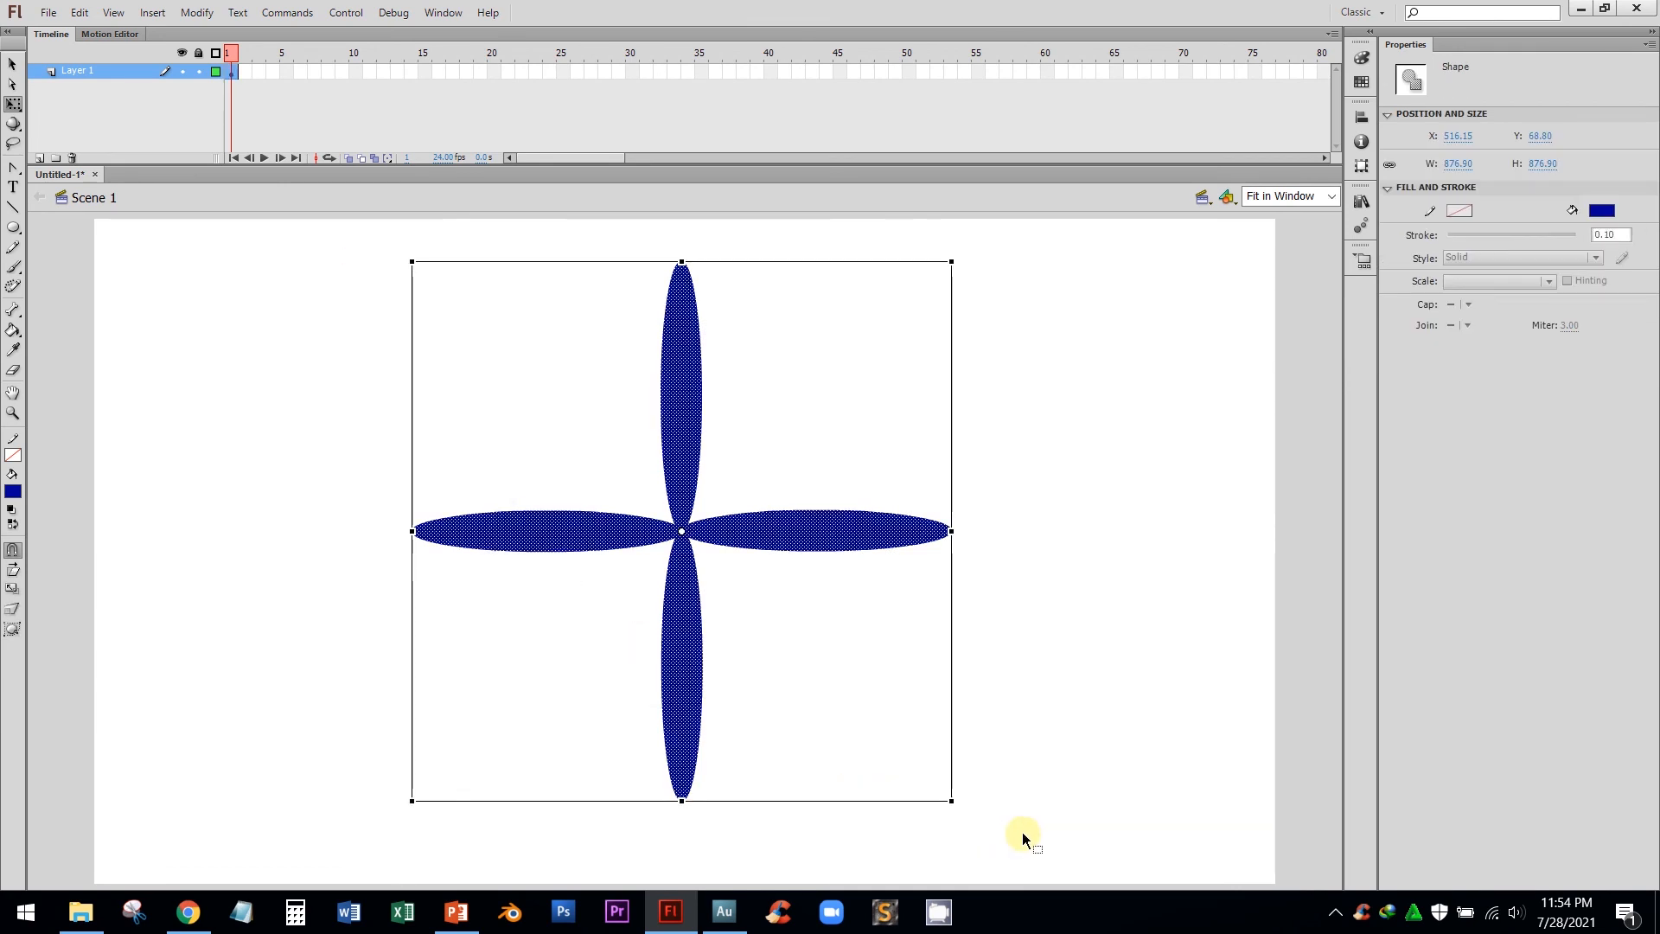
right_click(672, 389)
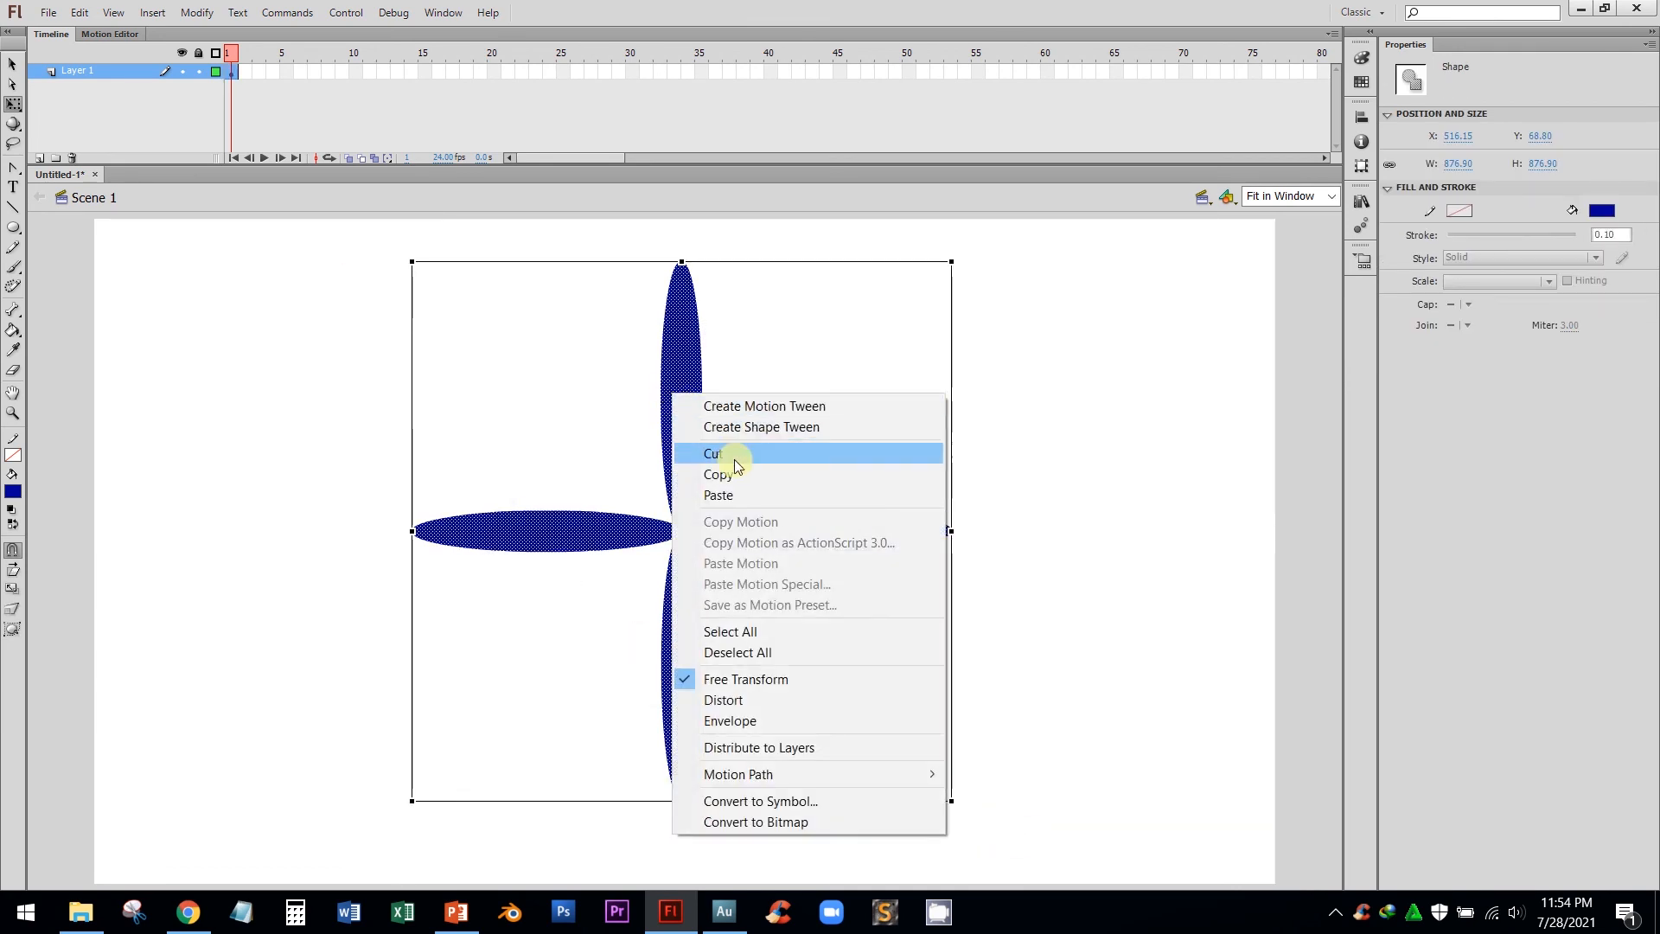
left_click(740, 474)
right_click(968, 323)
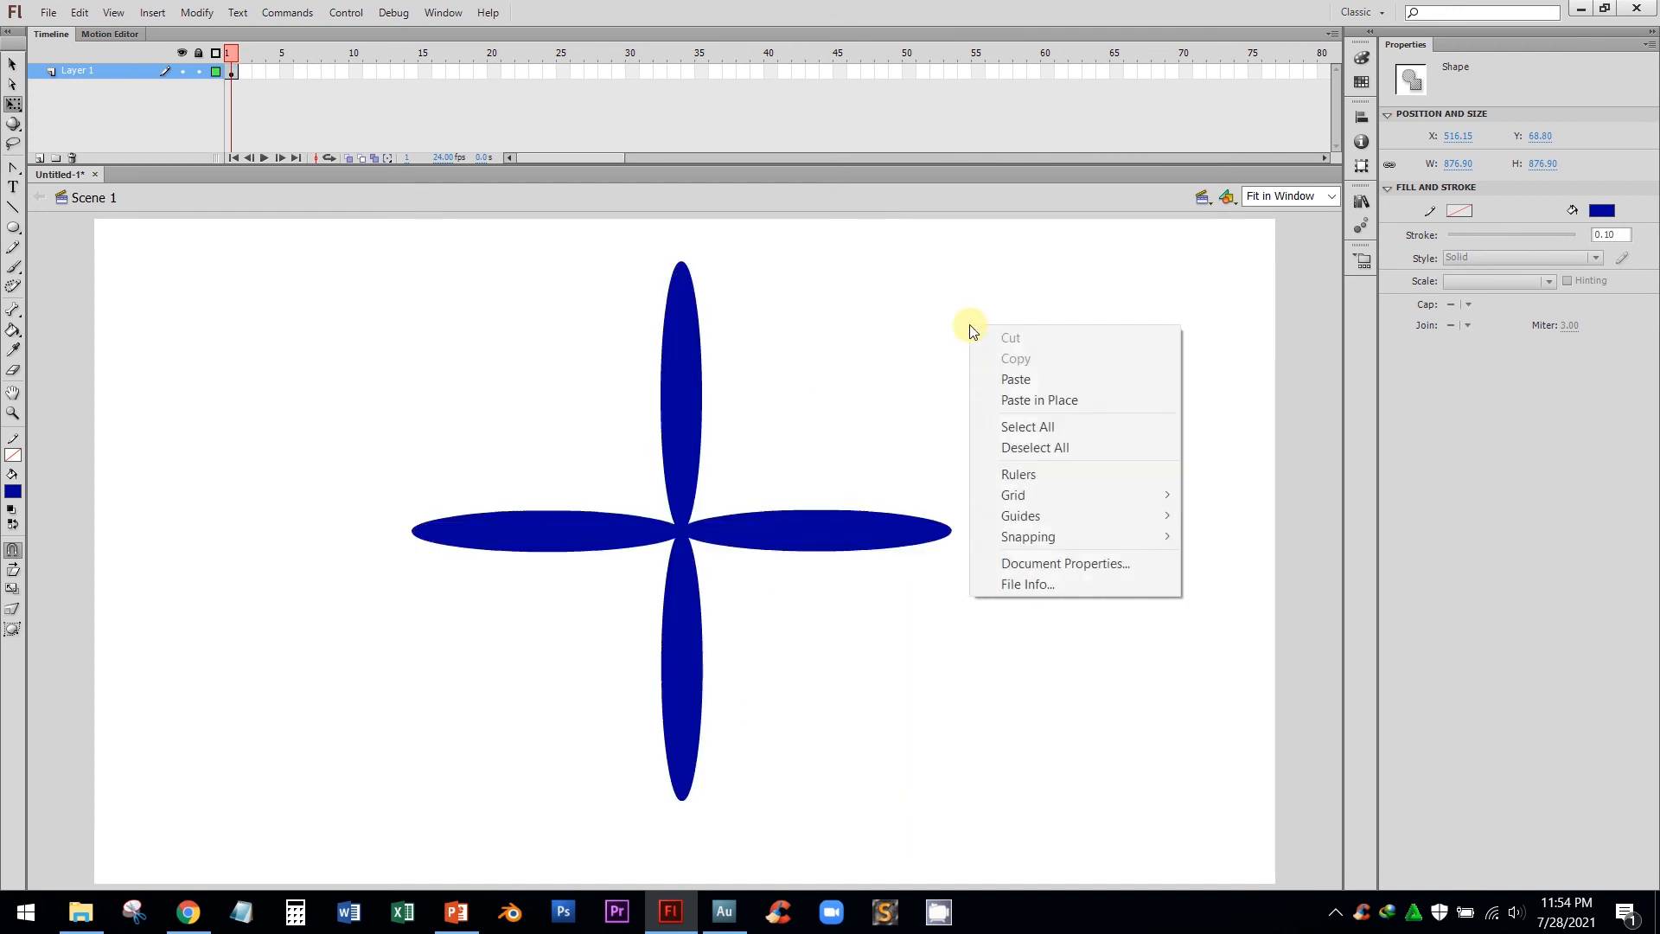
left_click(1029, 396)
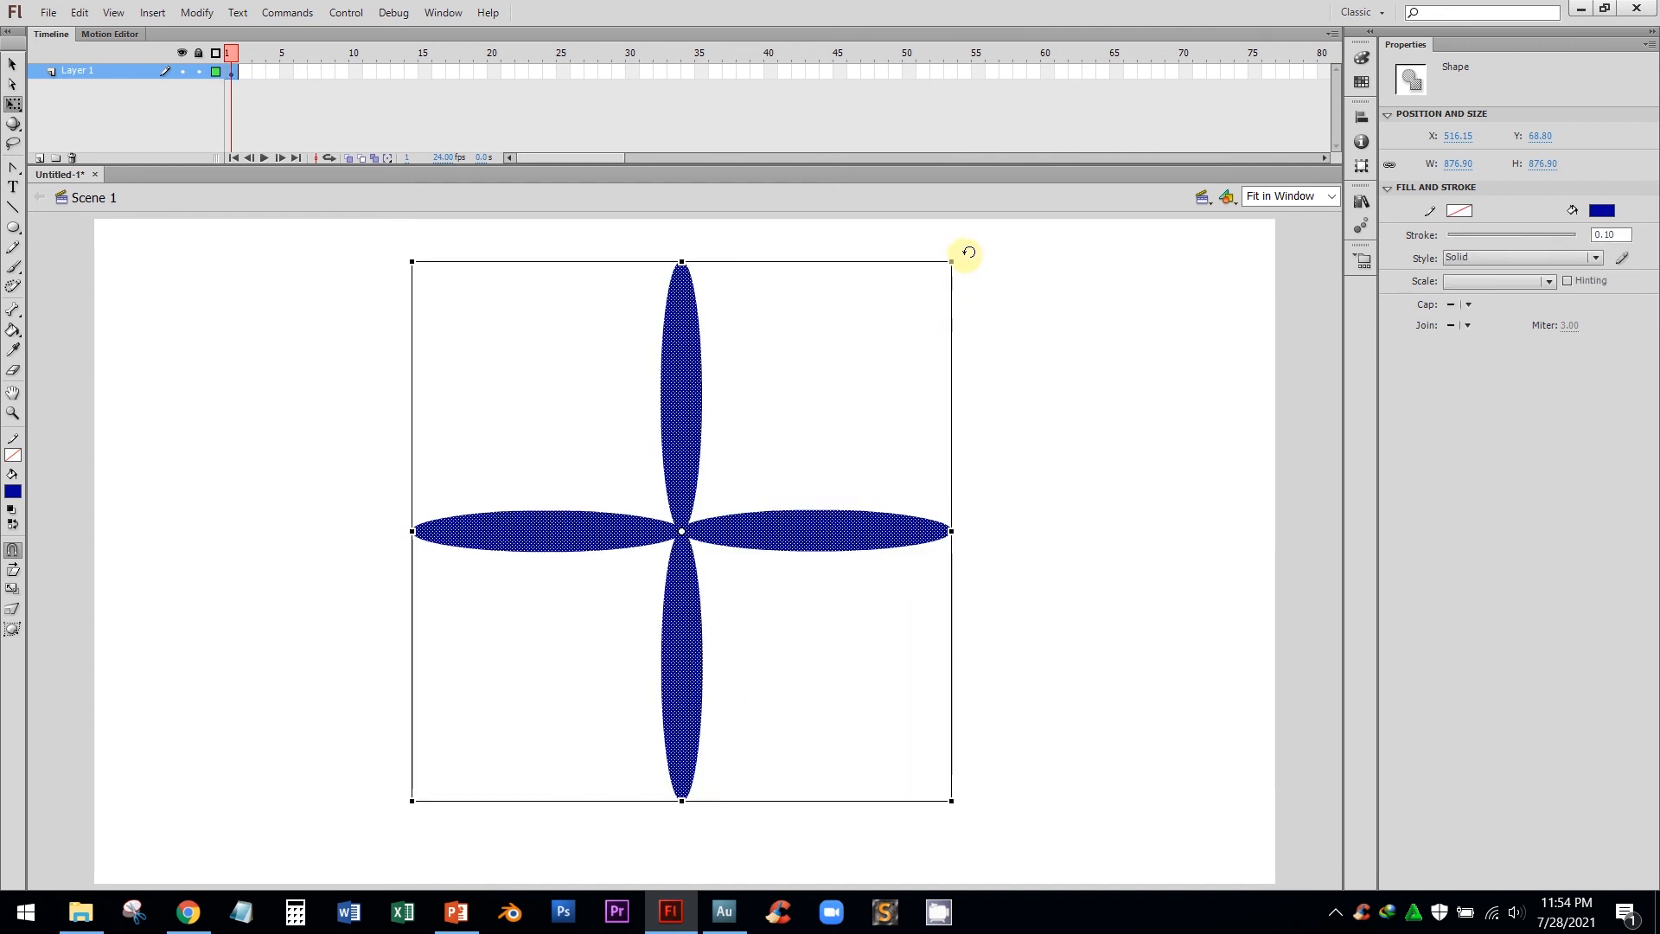
left_click_drag(969, 252, 1059, 521)
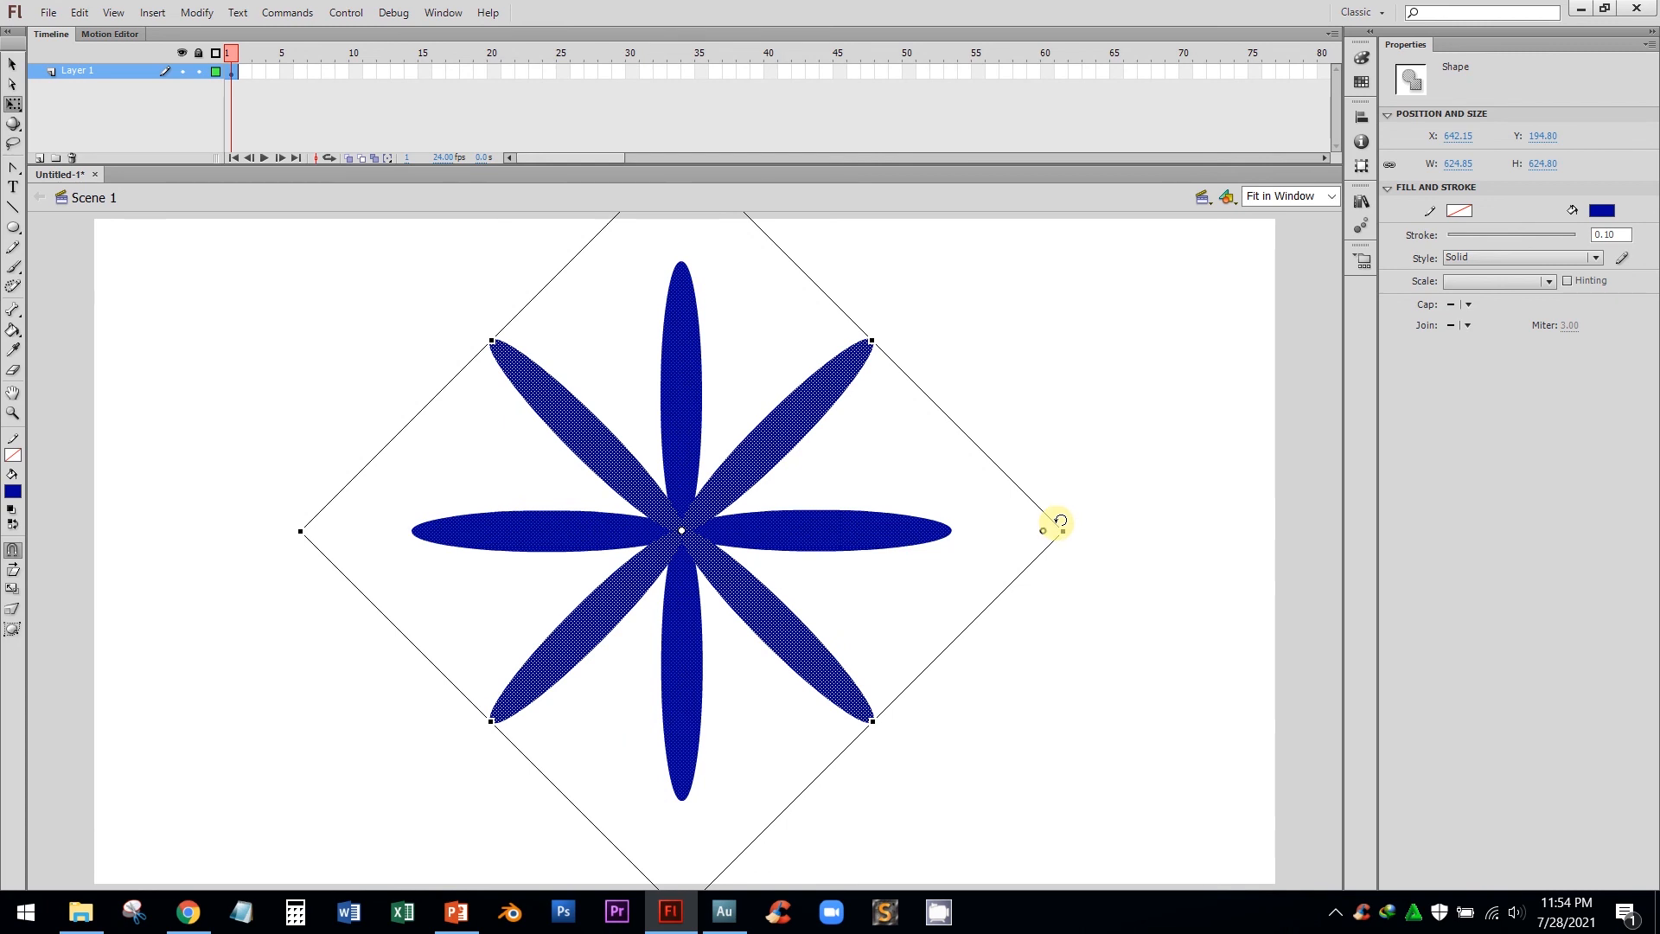
left_click(1021, 361)
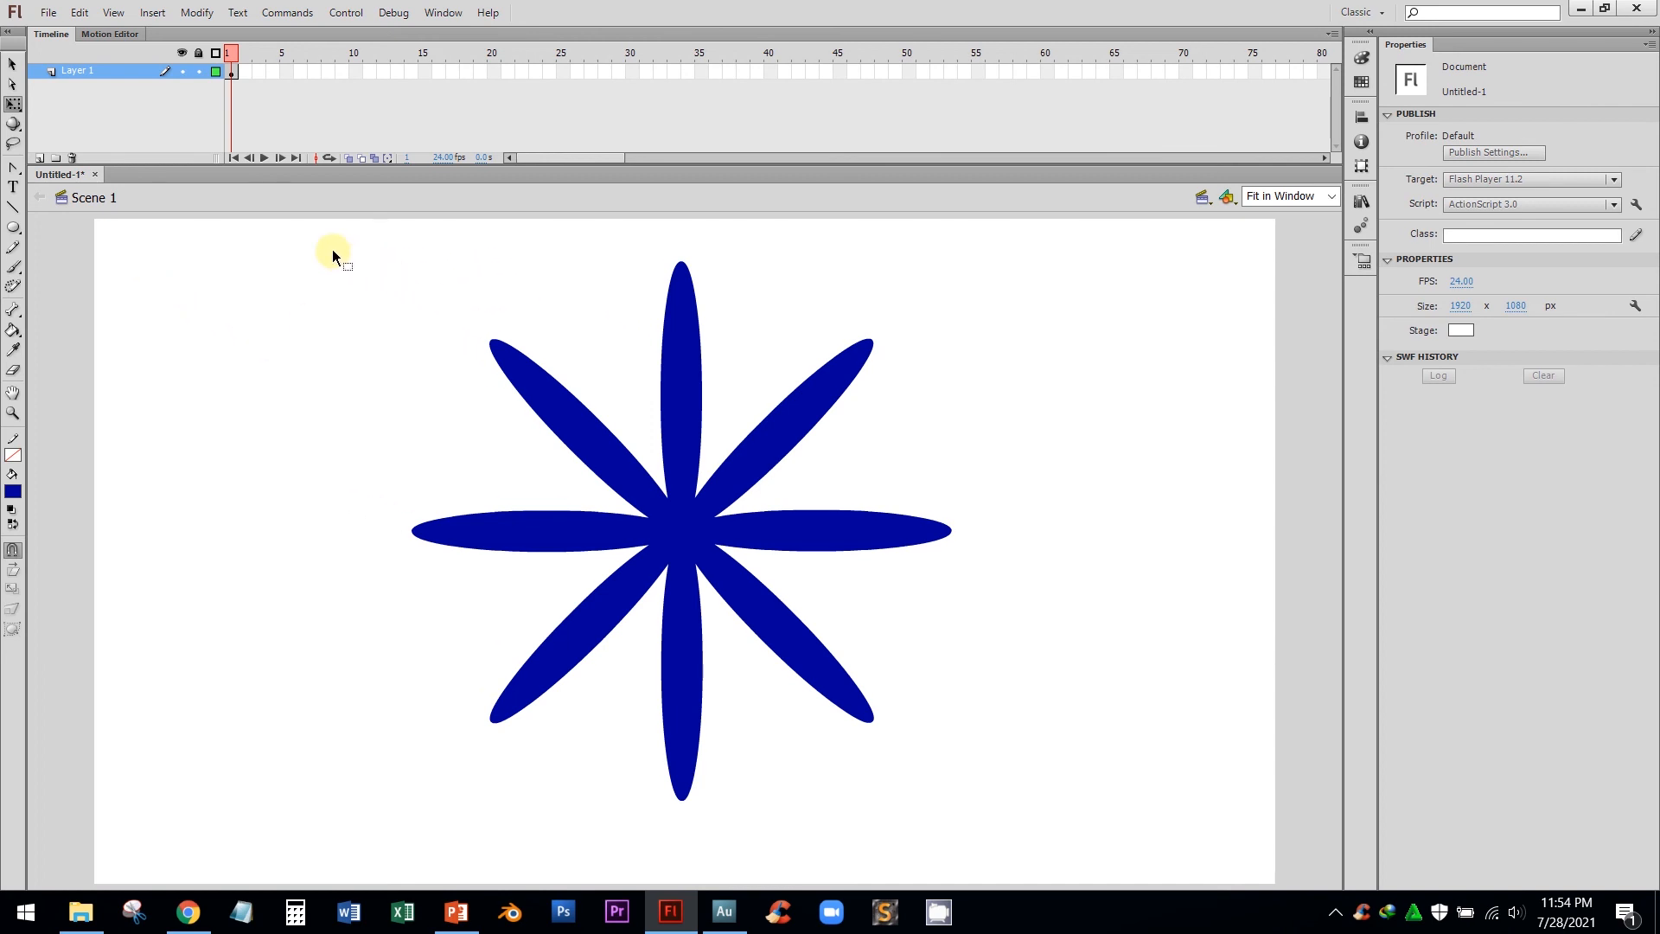
Convert the complete eight-blade shape into a Movie Clip symbol named Baling-baling.
left_click_drag(1058, 835, 1059, 838)
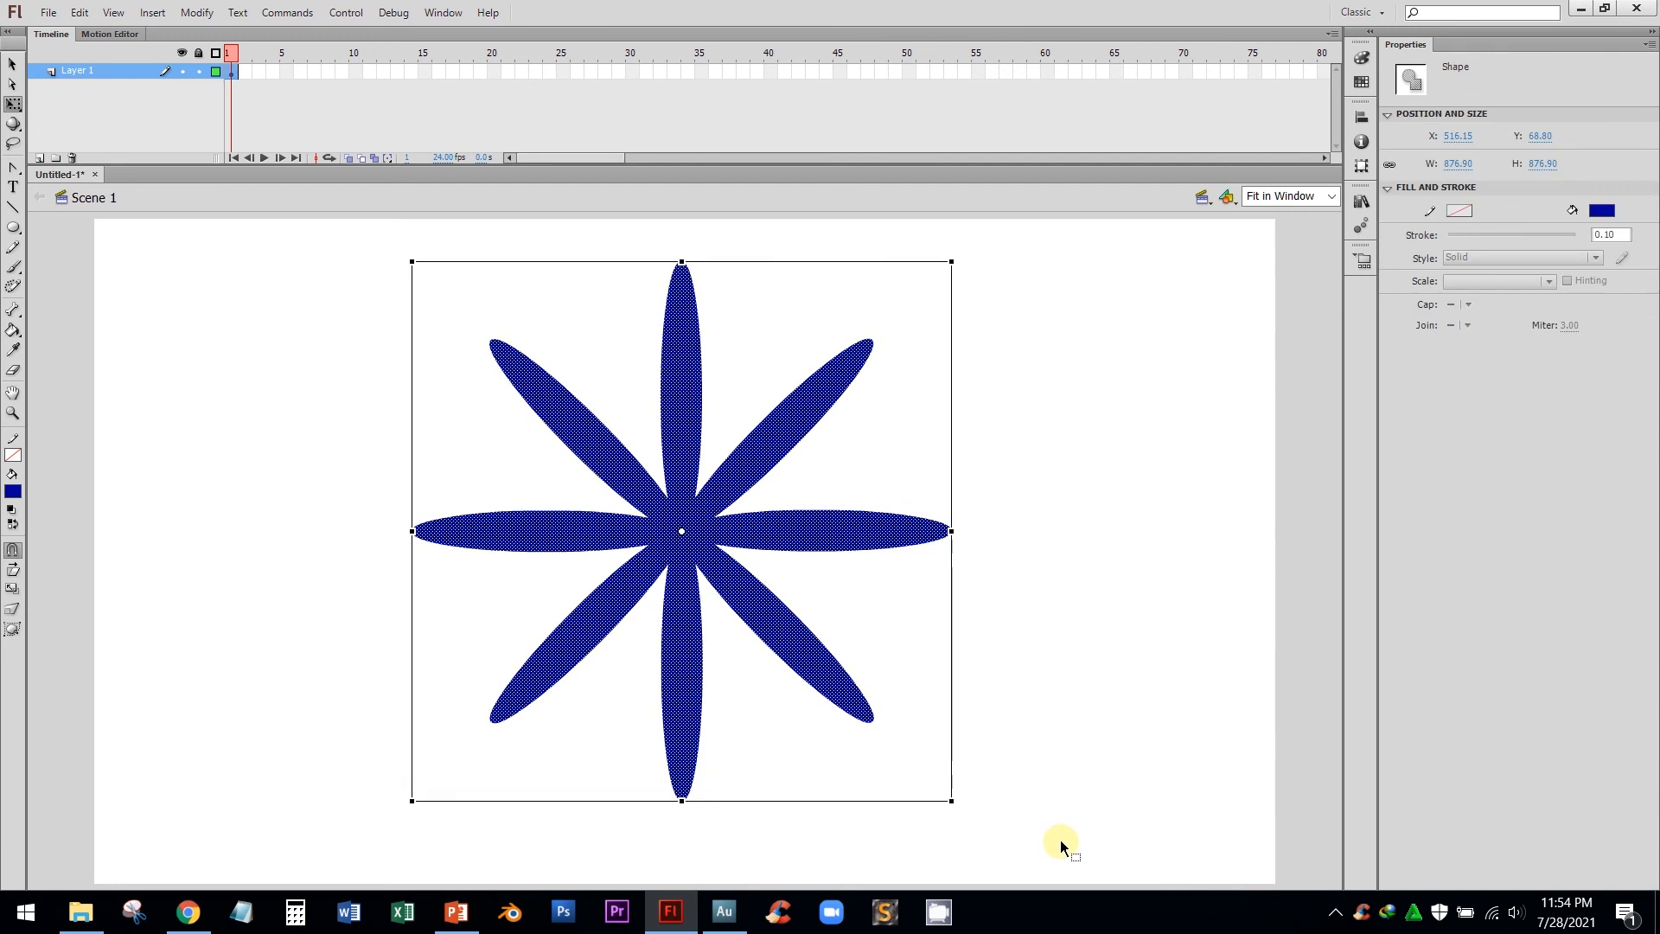
right_click(672, 329)
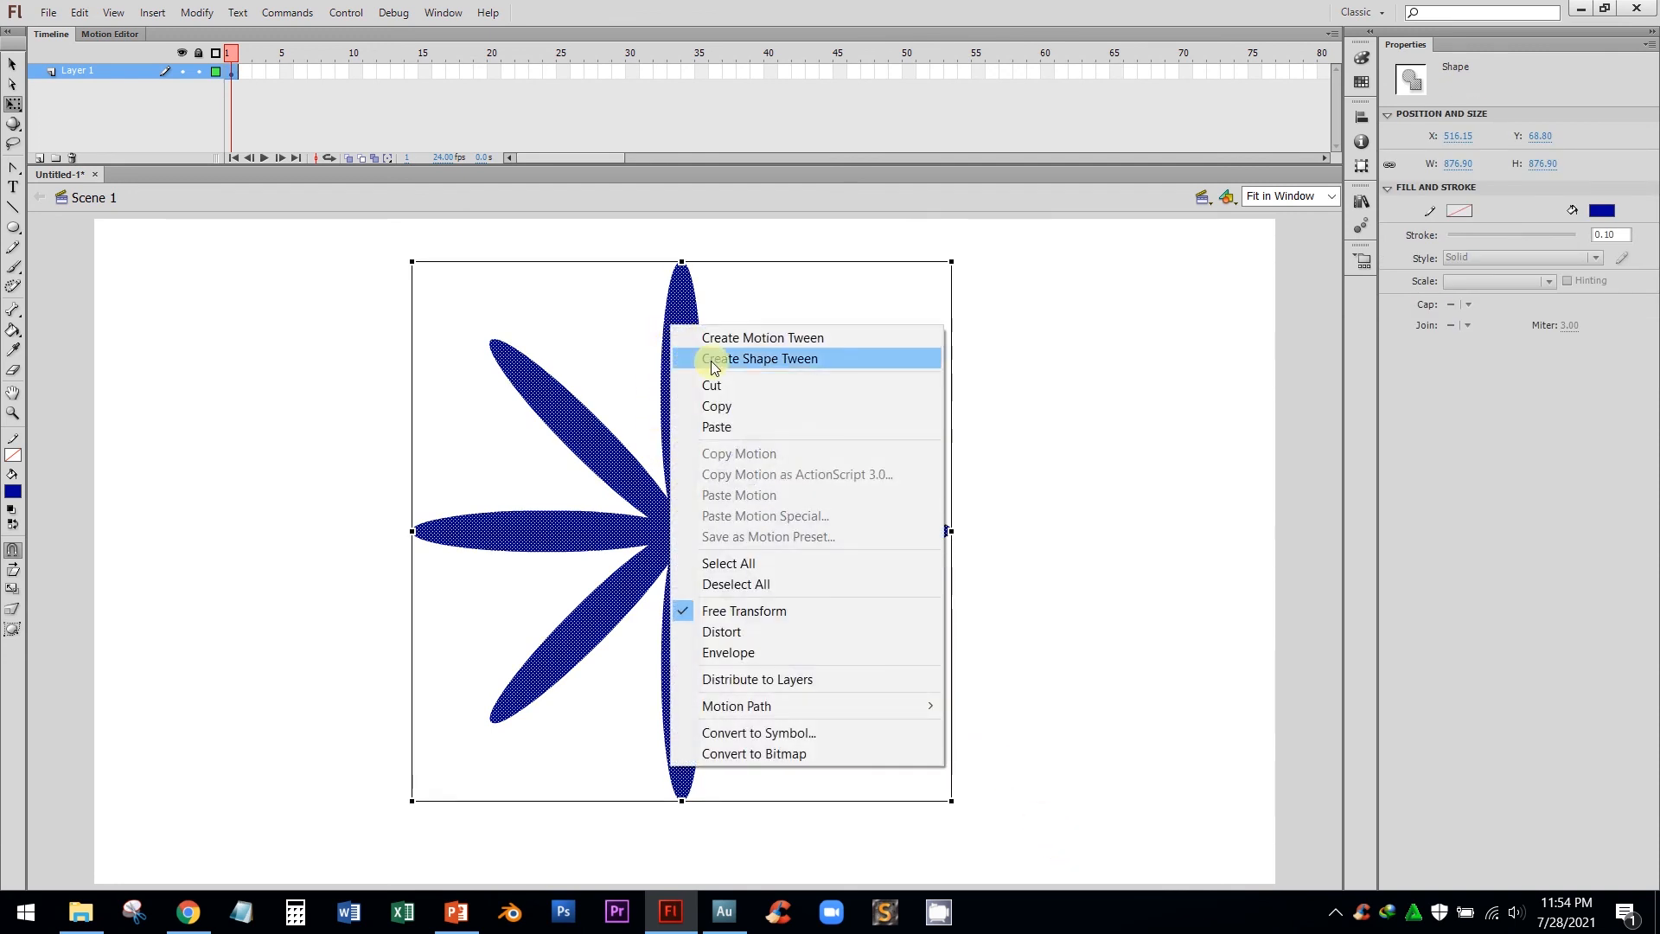
left_click(810, 734)
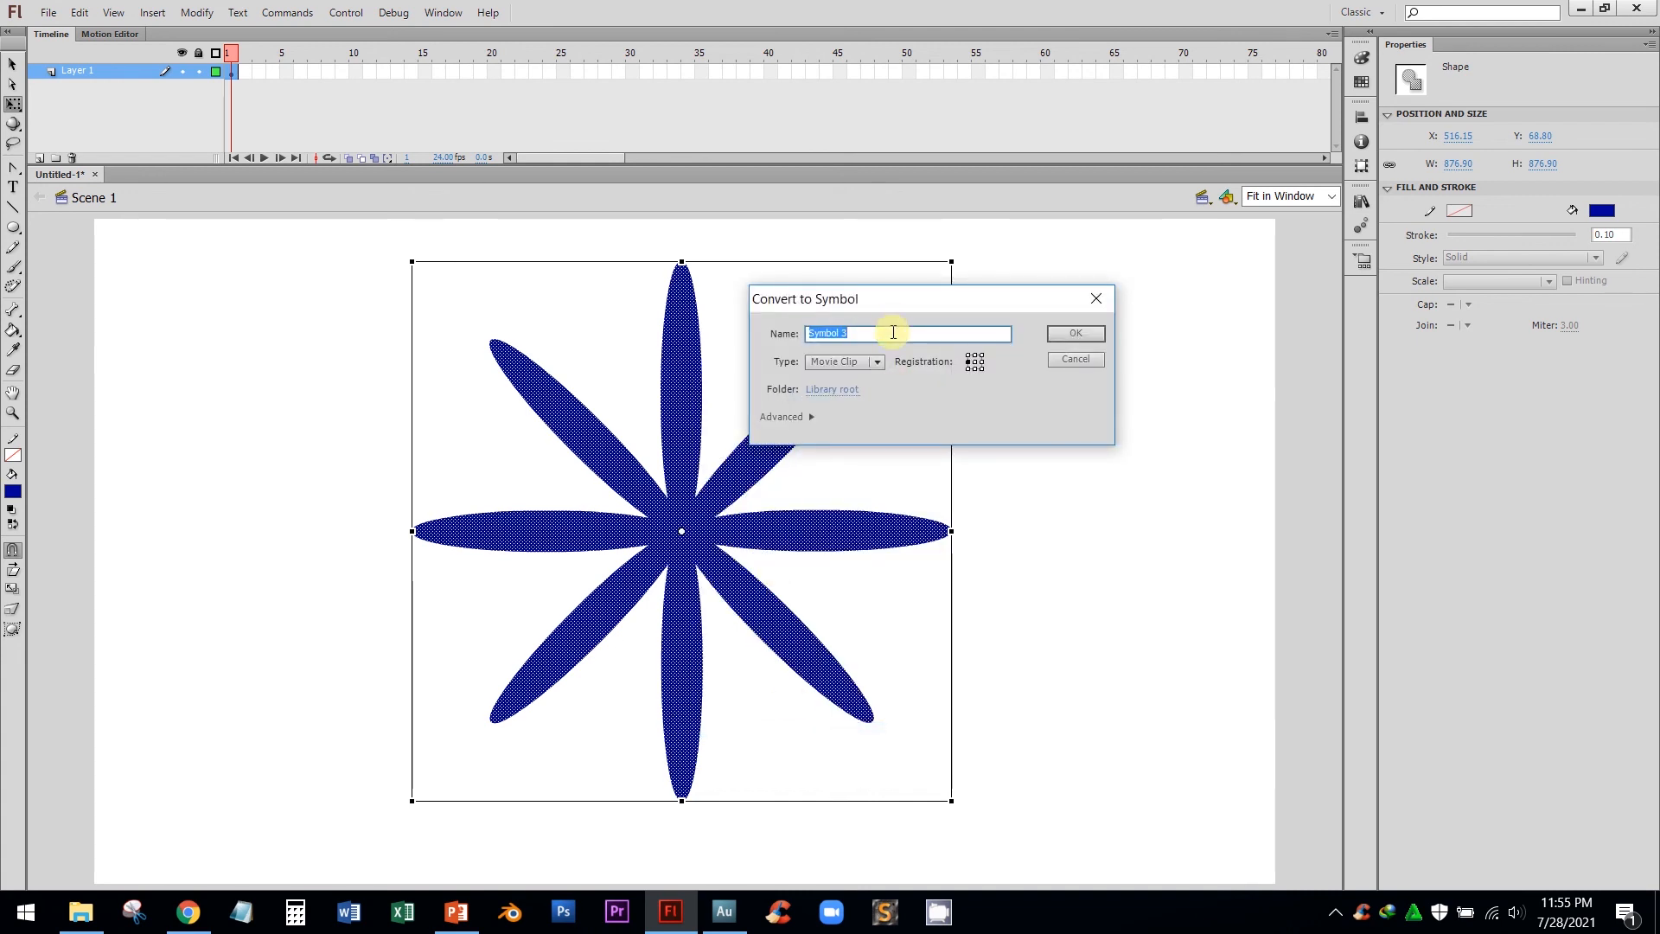
type("Baling-baling")
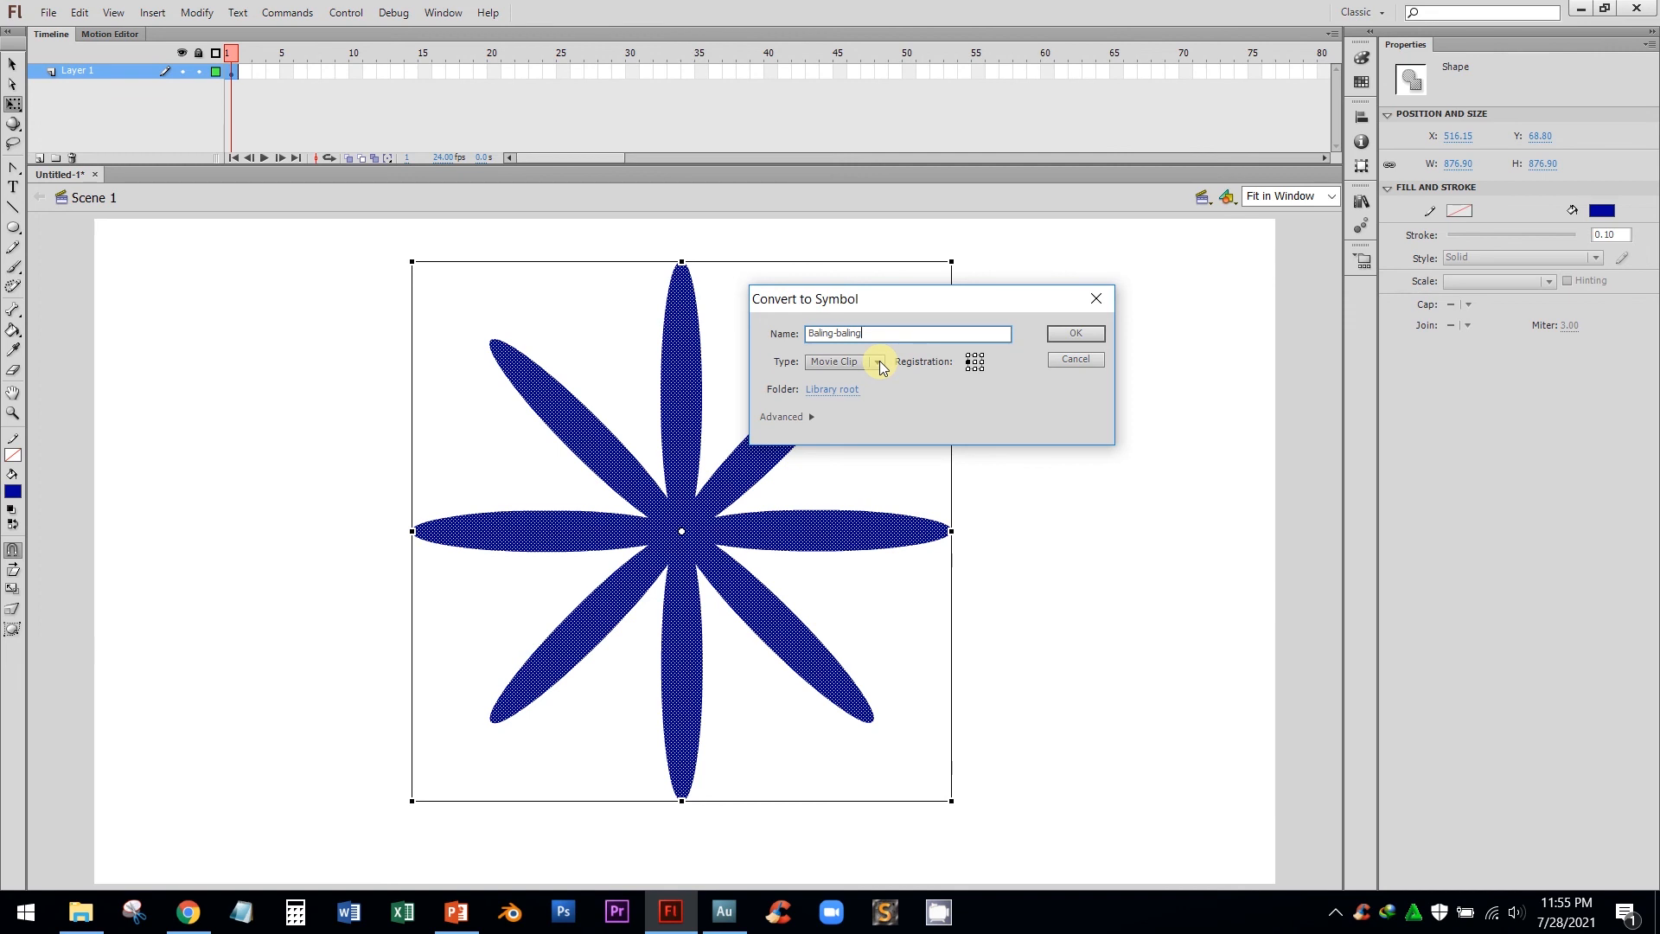
left_click(879, 363)
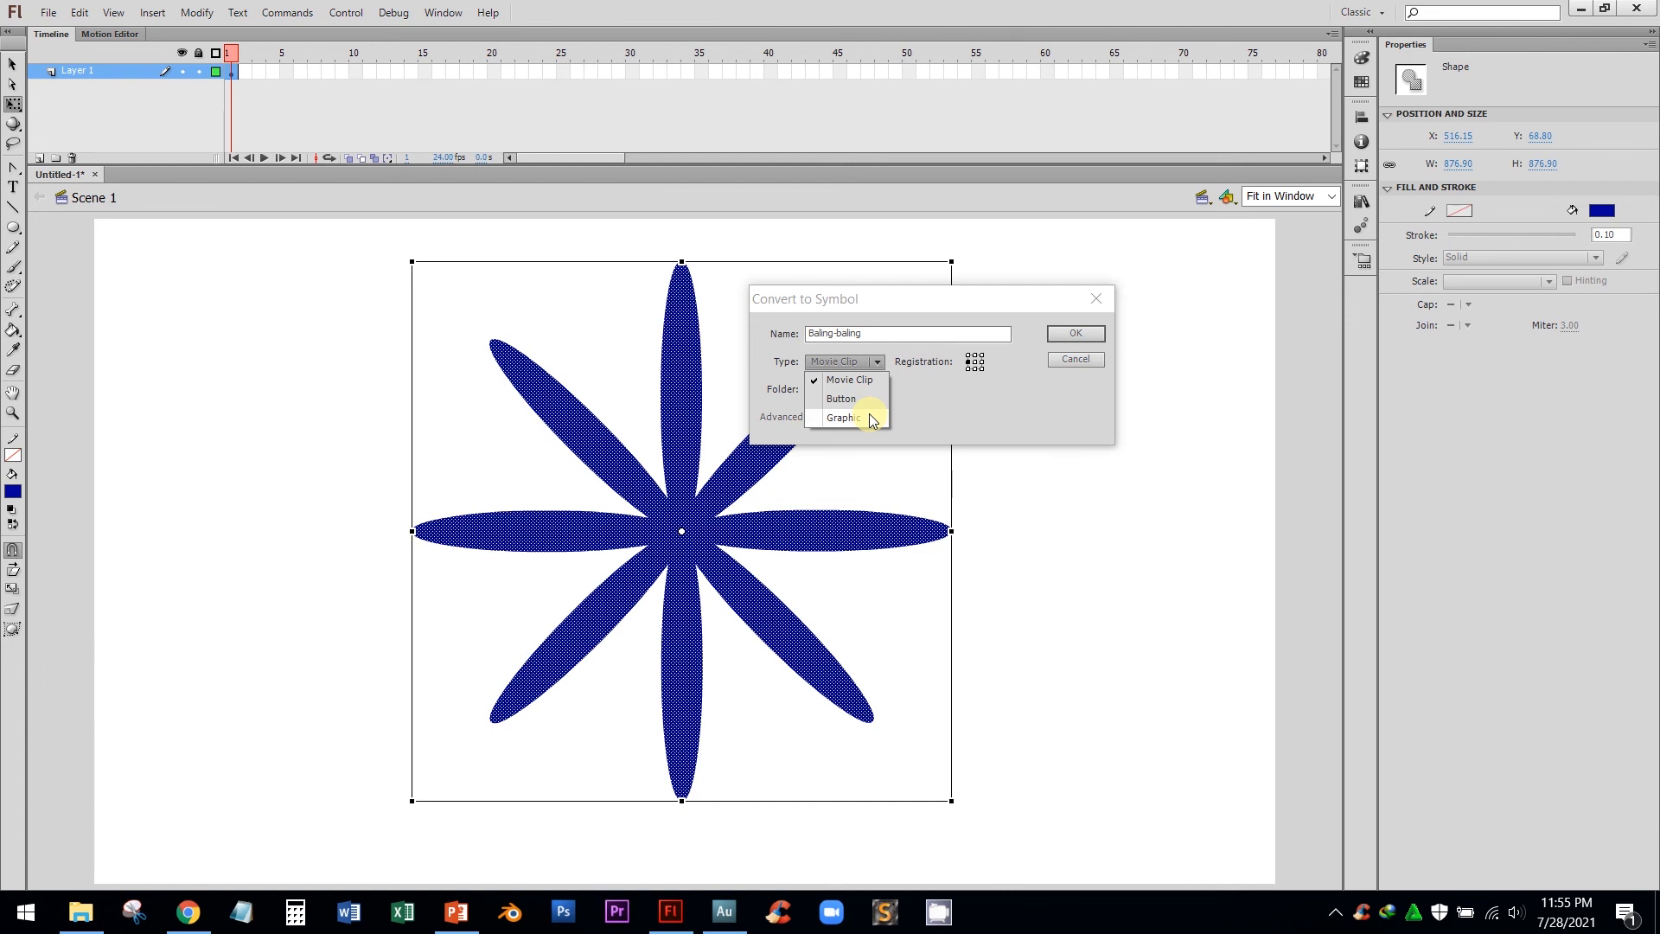
left_click(856, 363)
left_click(1076, 334)
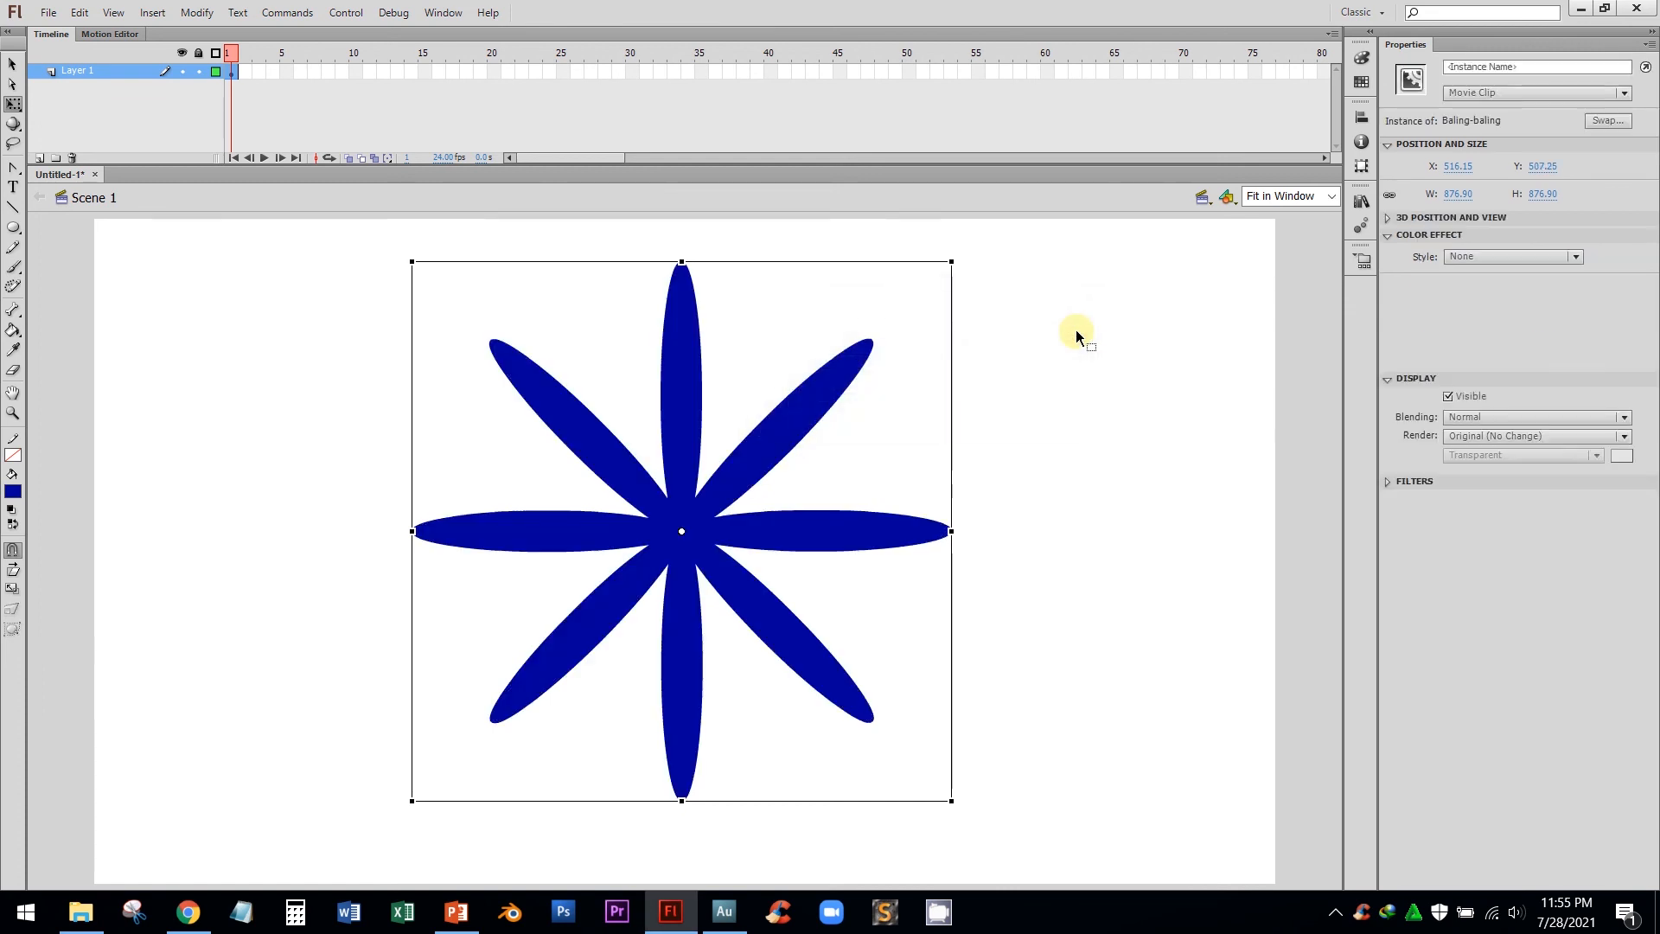
left_click(1031, 331)
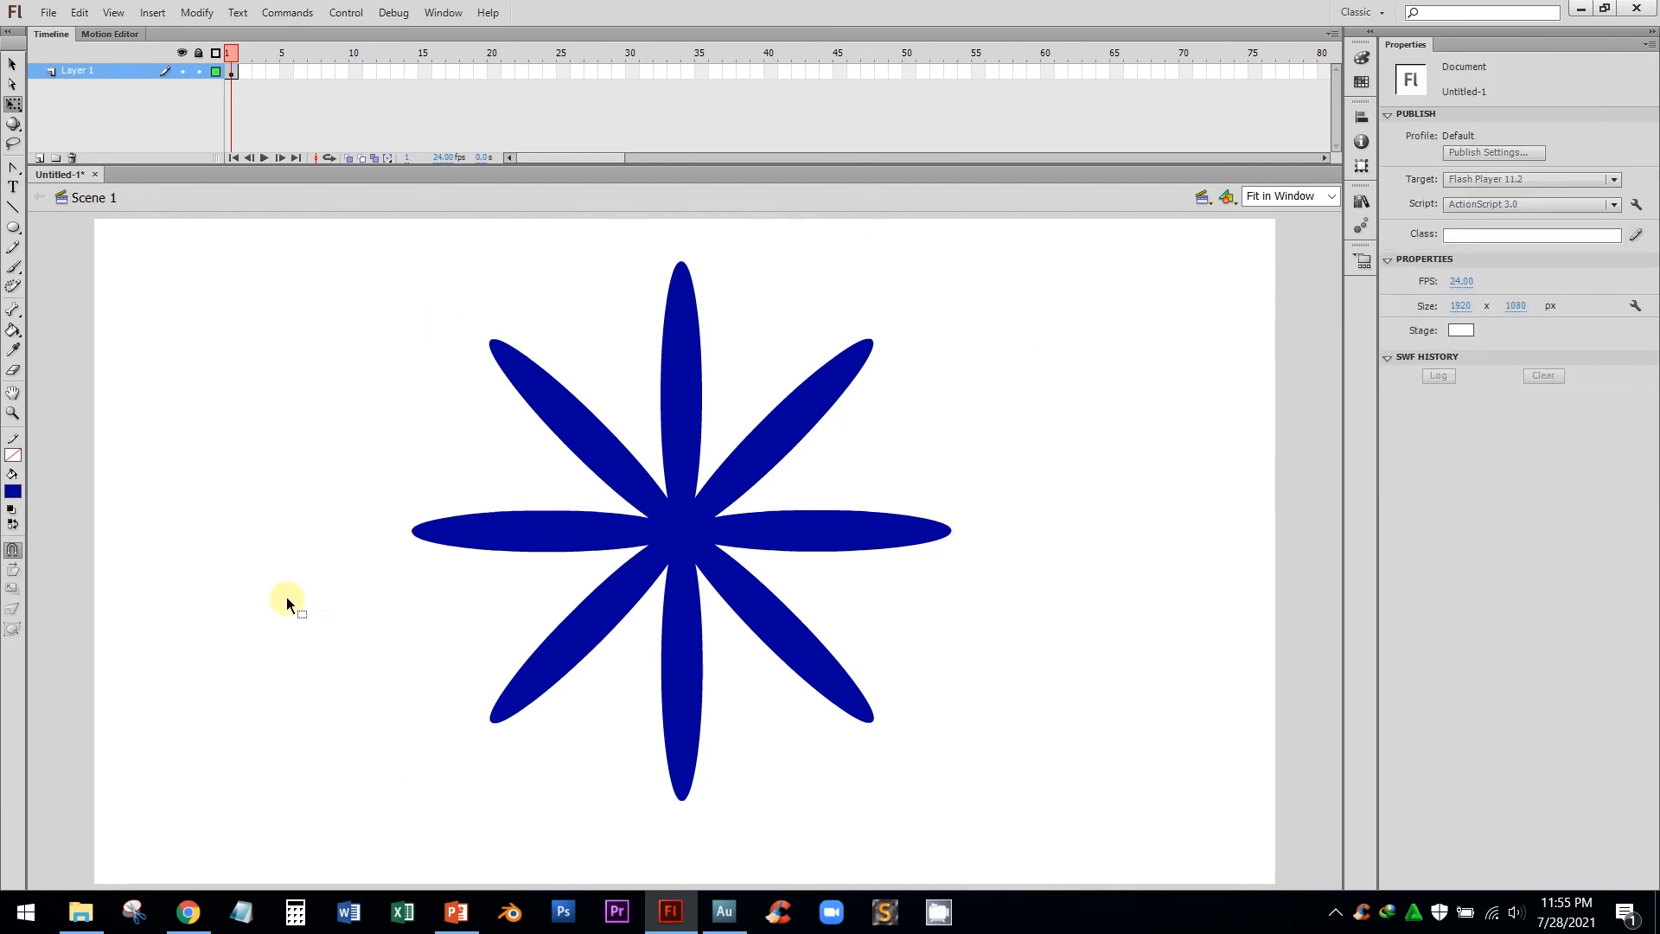
Place a Baling-baling instance from the library, scale it to about 323 by 304 px and position it left of the large pinwheel.
left_click(1363, 203)
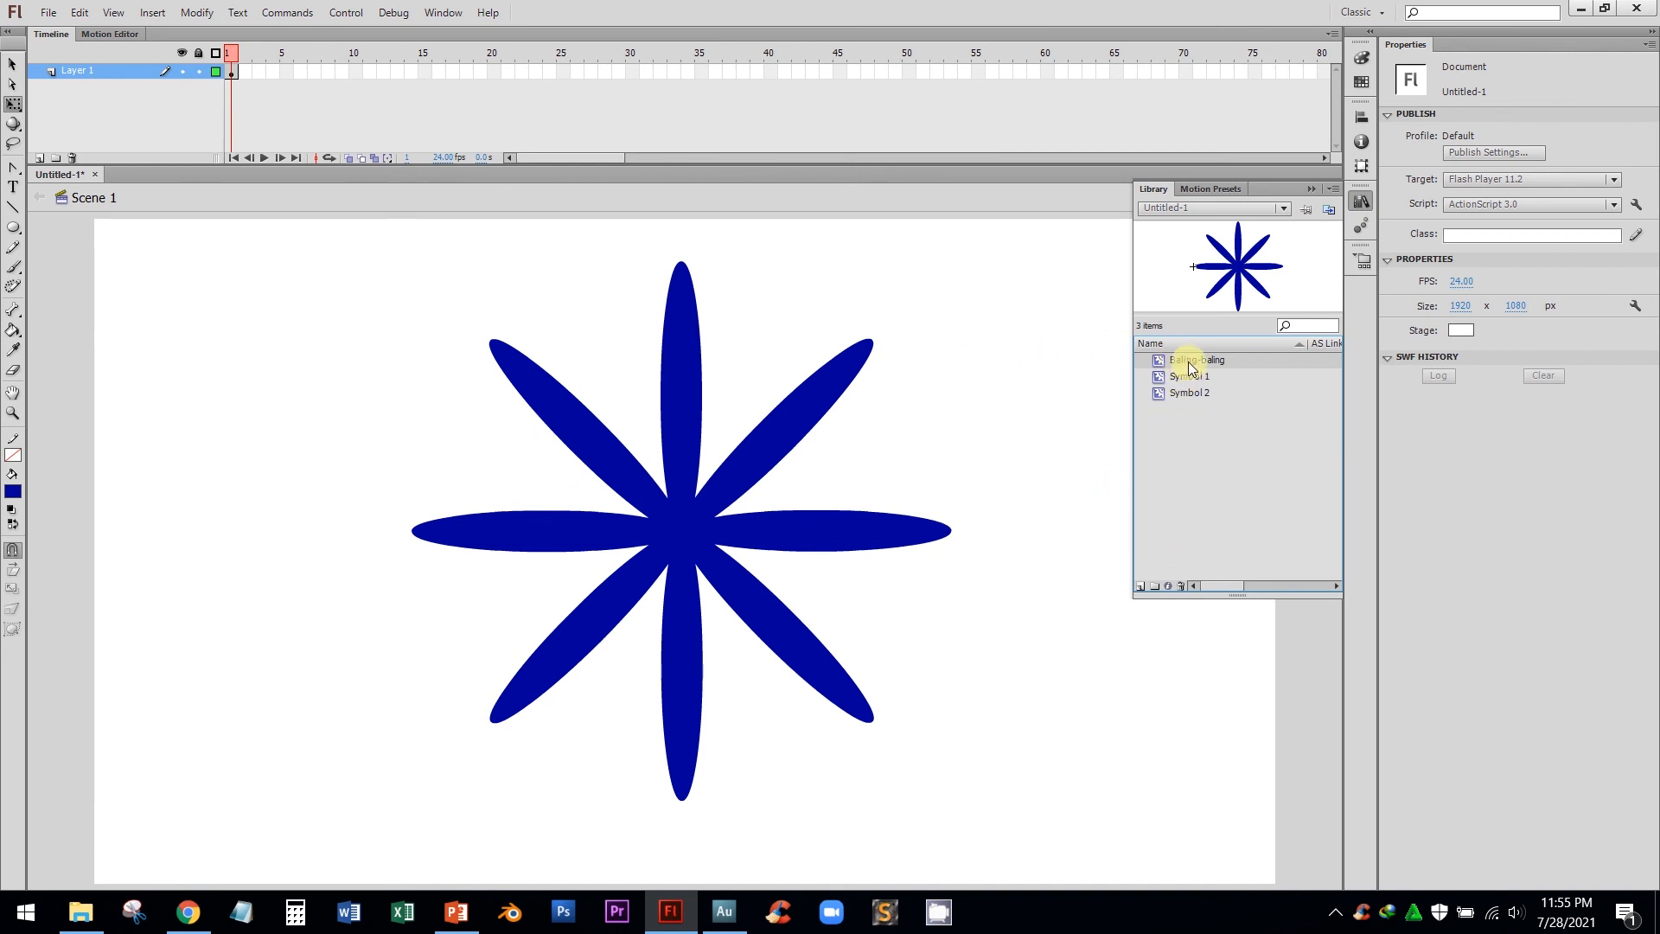
left_click_drag(1191, 365, 387, 538)
left_click_drag(662, 266, 485, 437)
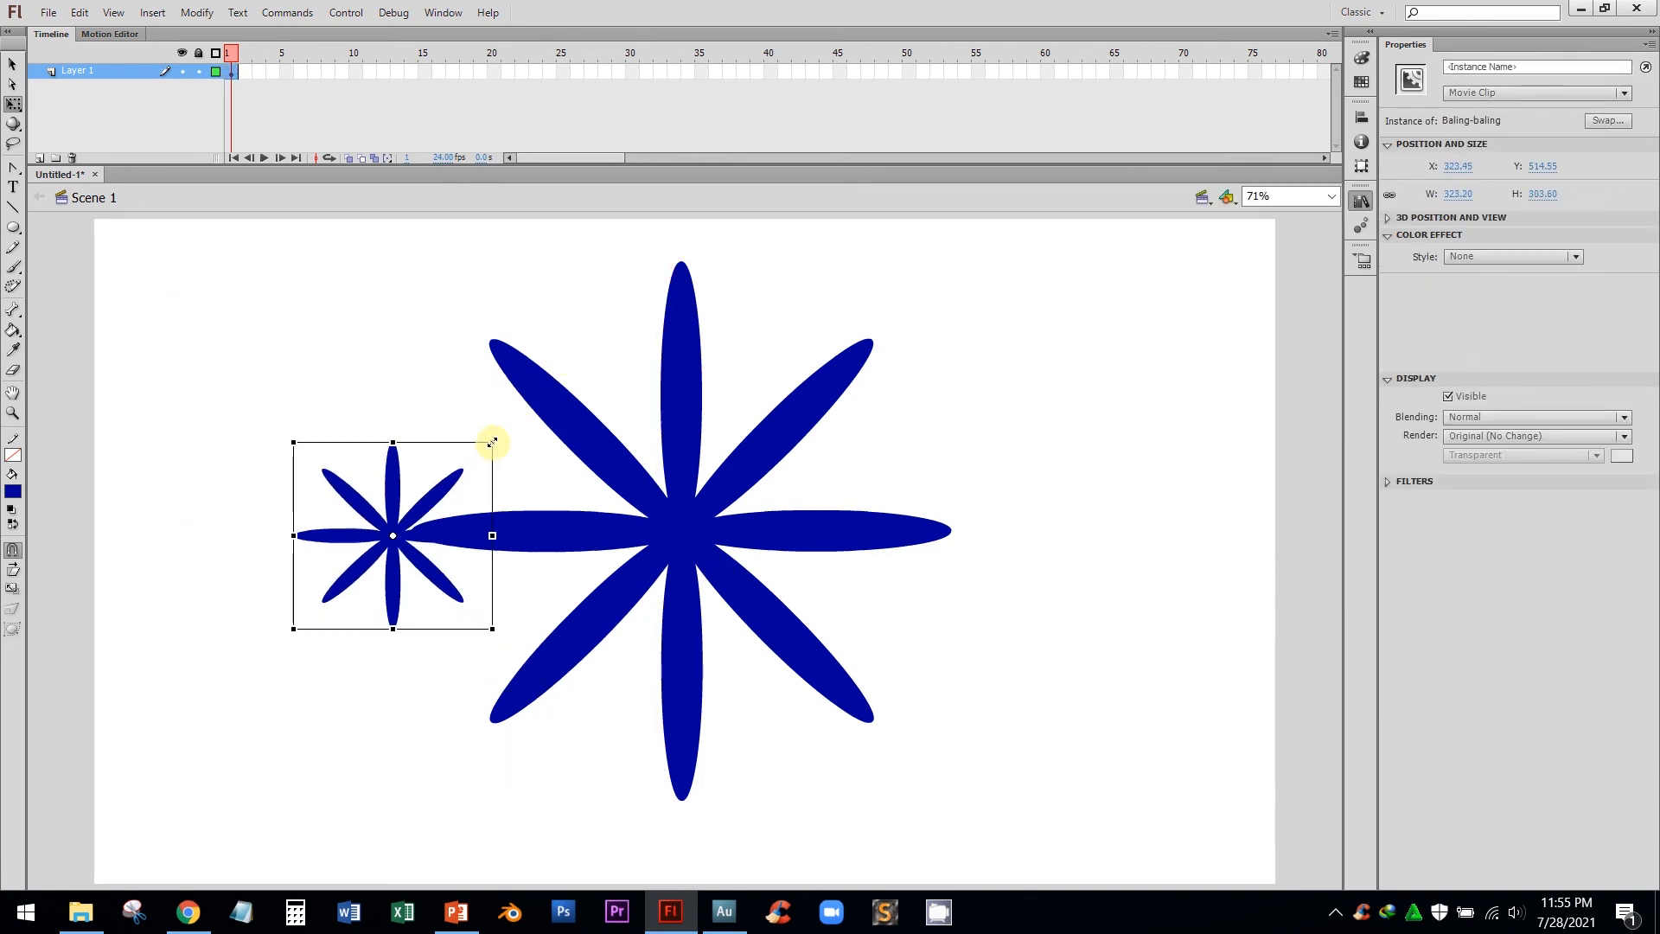
left_click_drag(418, 485, 338, 379)
left_click(832, 395)
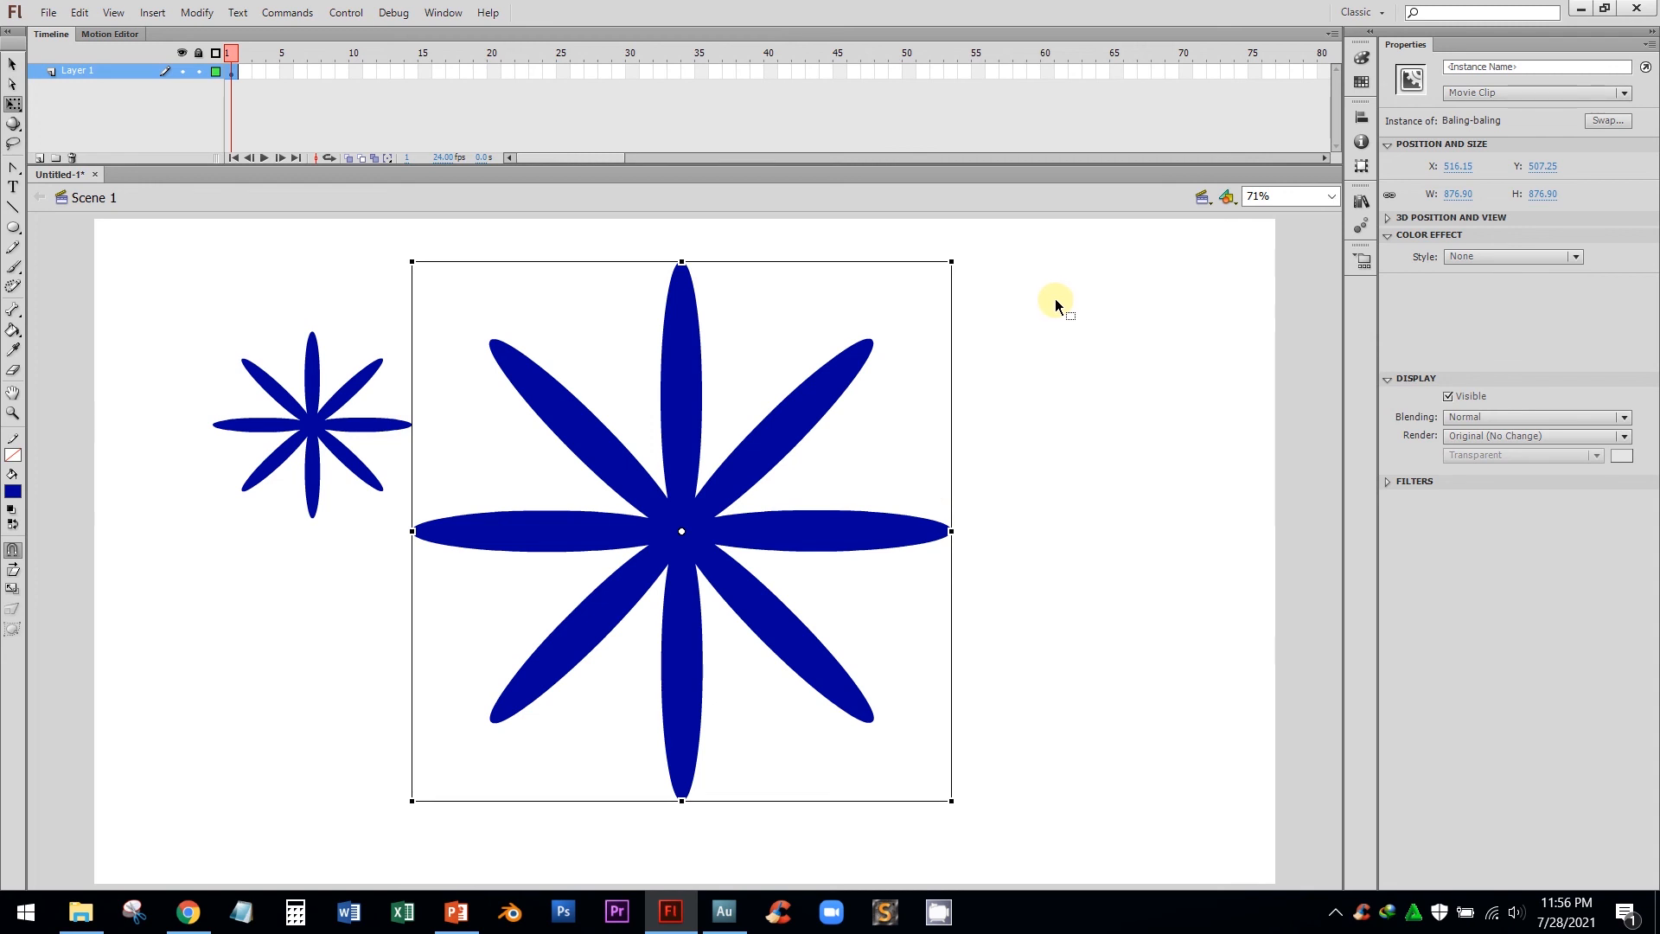
left_click(1358, 206)
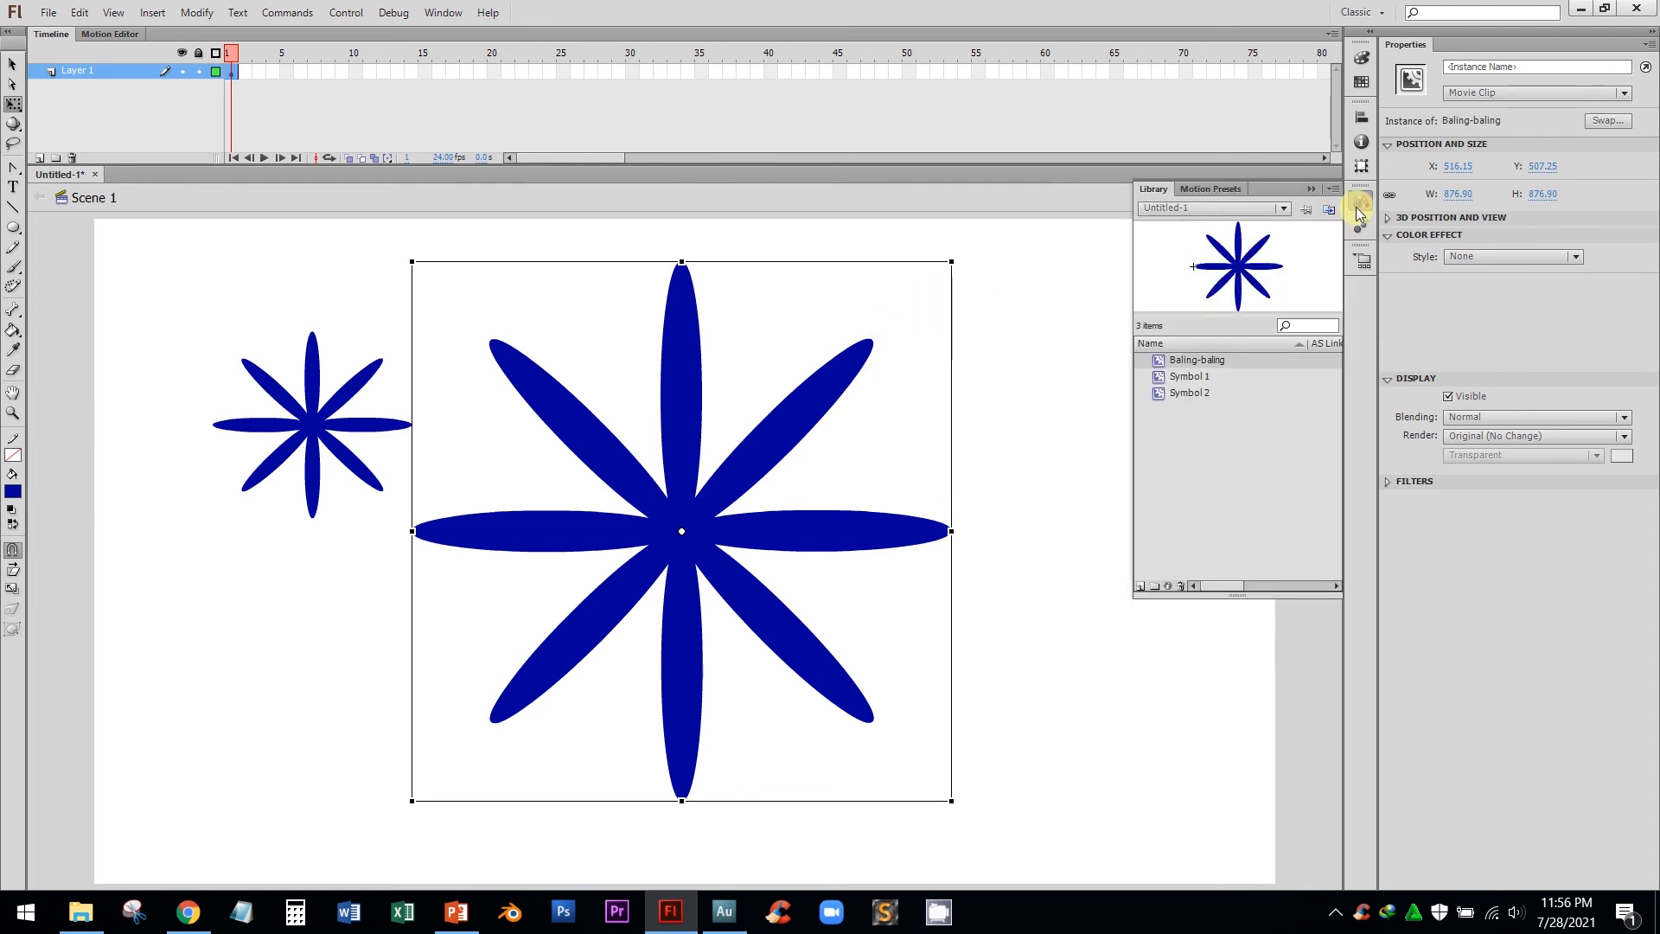
left_click_drag(1194, 359, 1052, 330)
left_click(1051, 334)
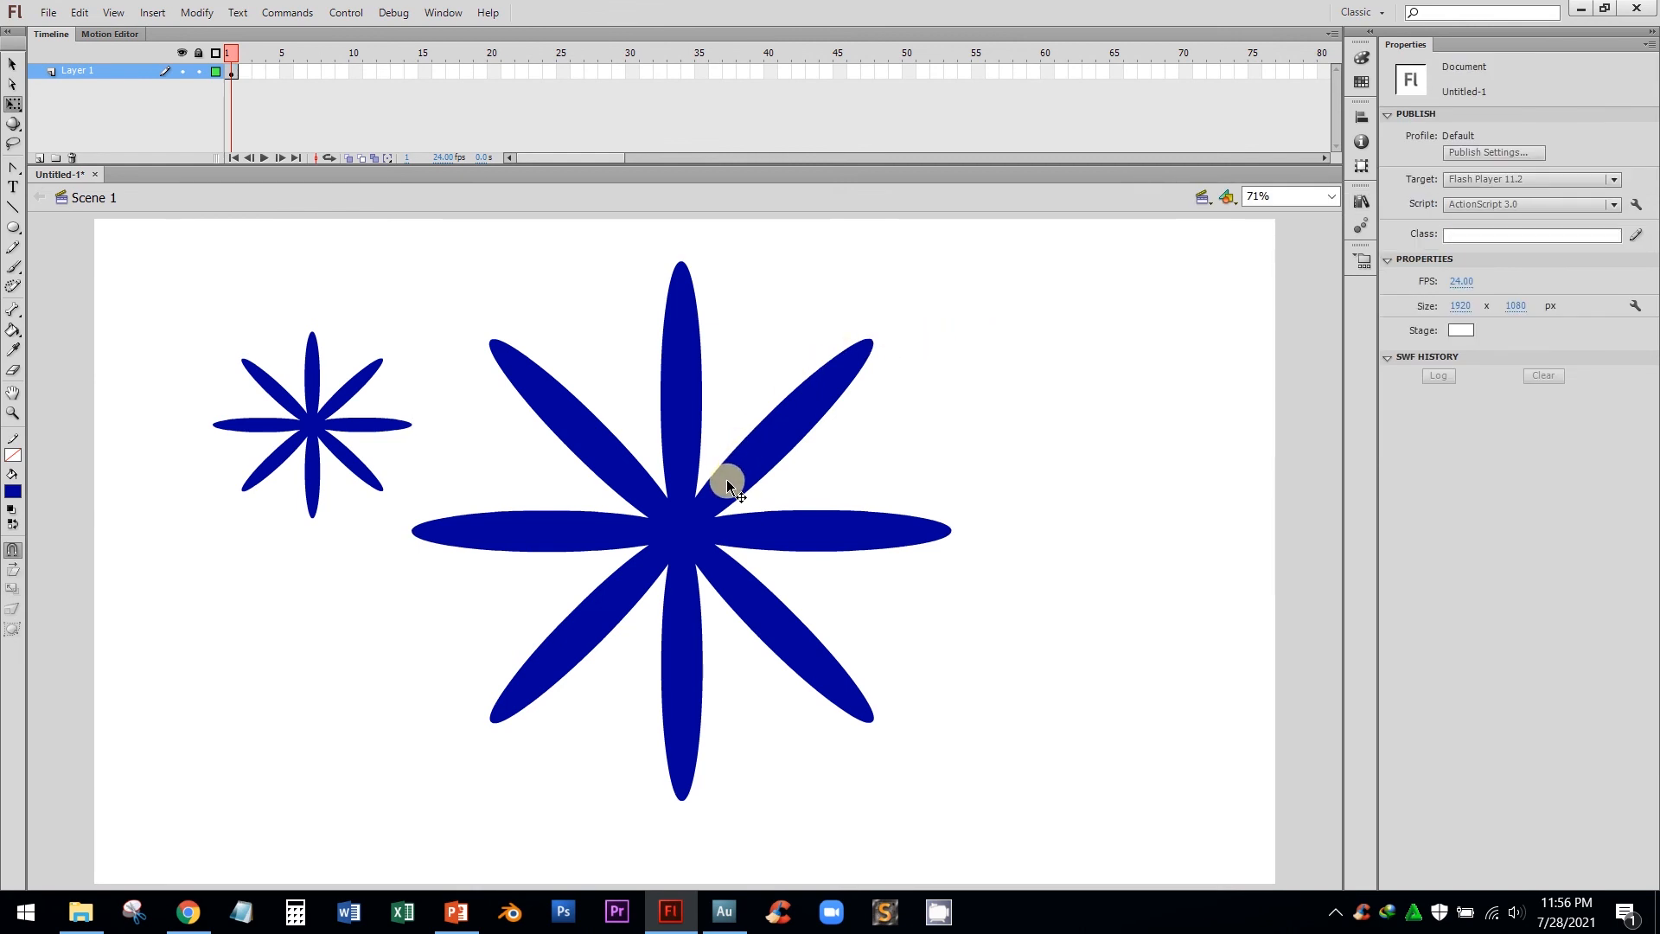
Move the large pinwheel to the right half of the stage, shift the small one slightly inward, and switch to the PowerPoint slide show.
left_click_drag(726, 474, 1002, 477)
left_click(567, 512)
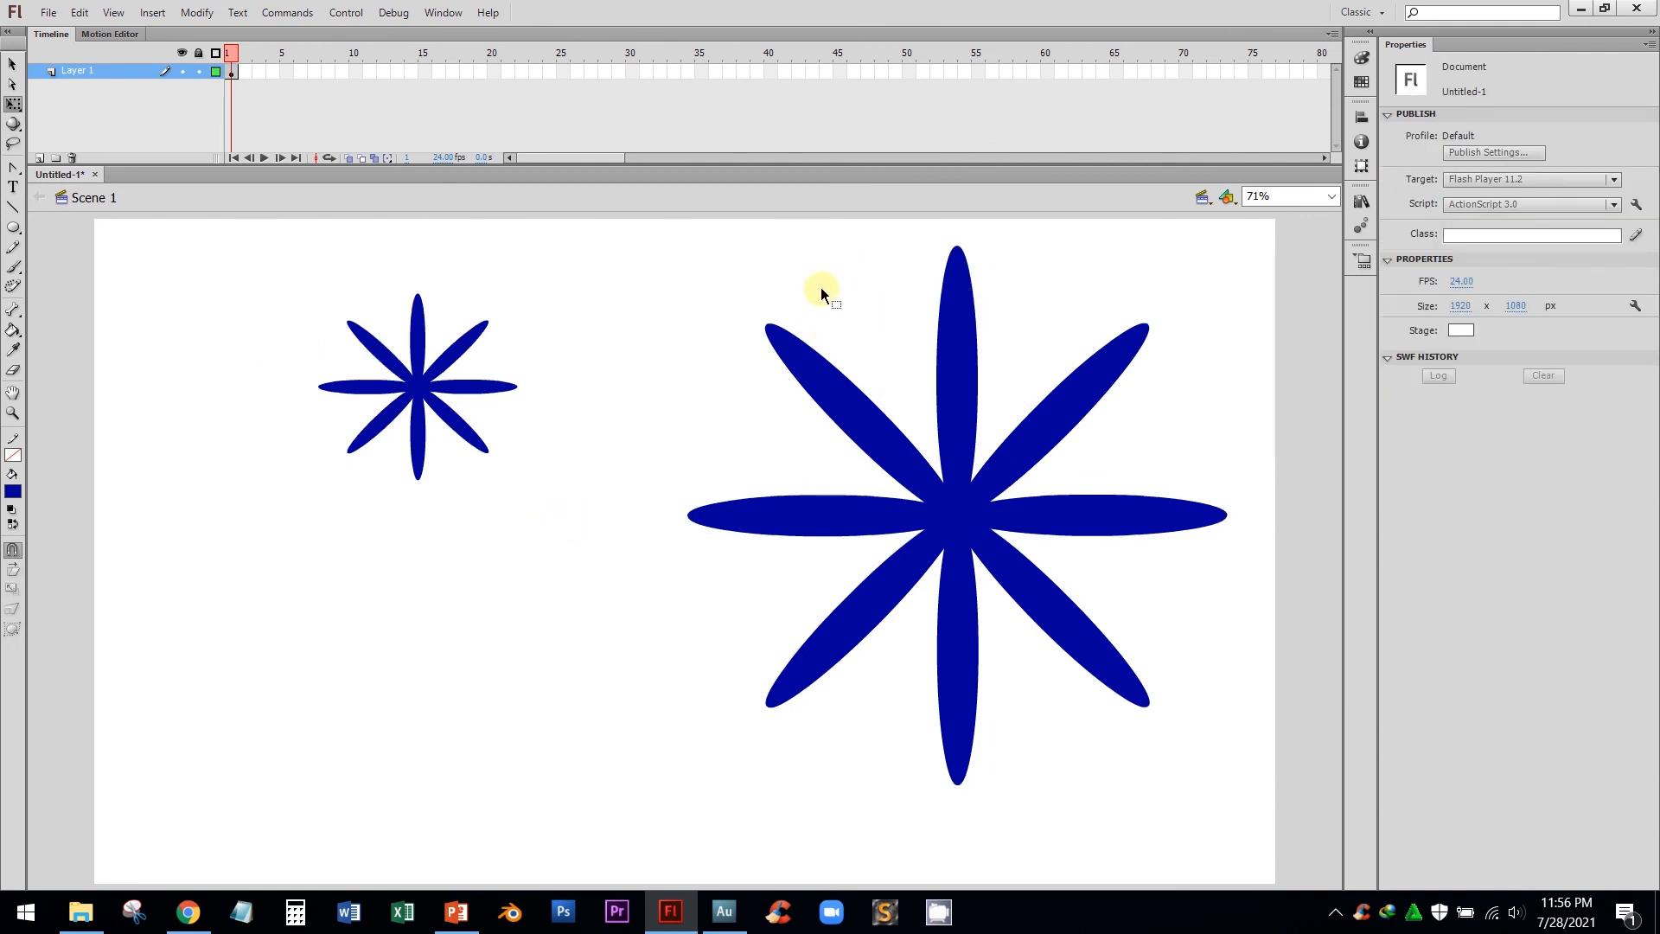
left_click(457, 911)
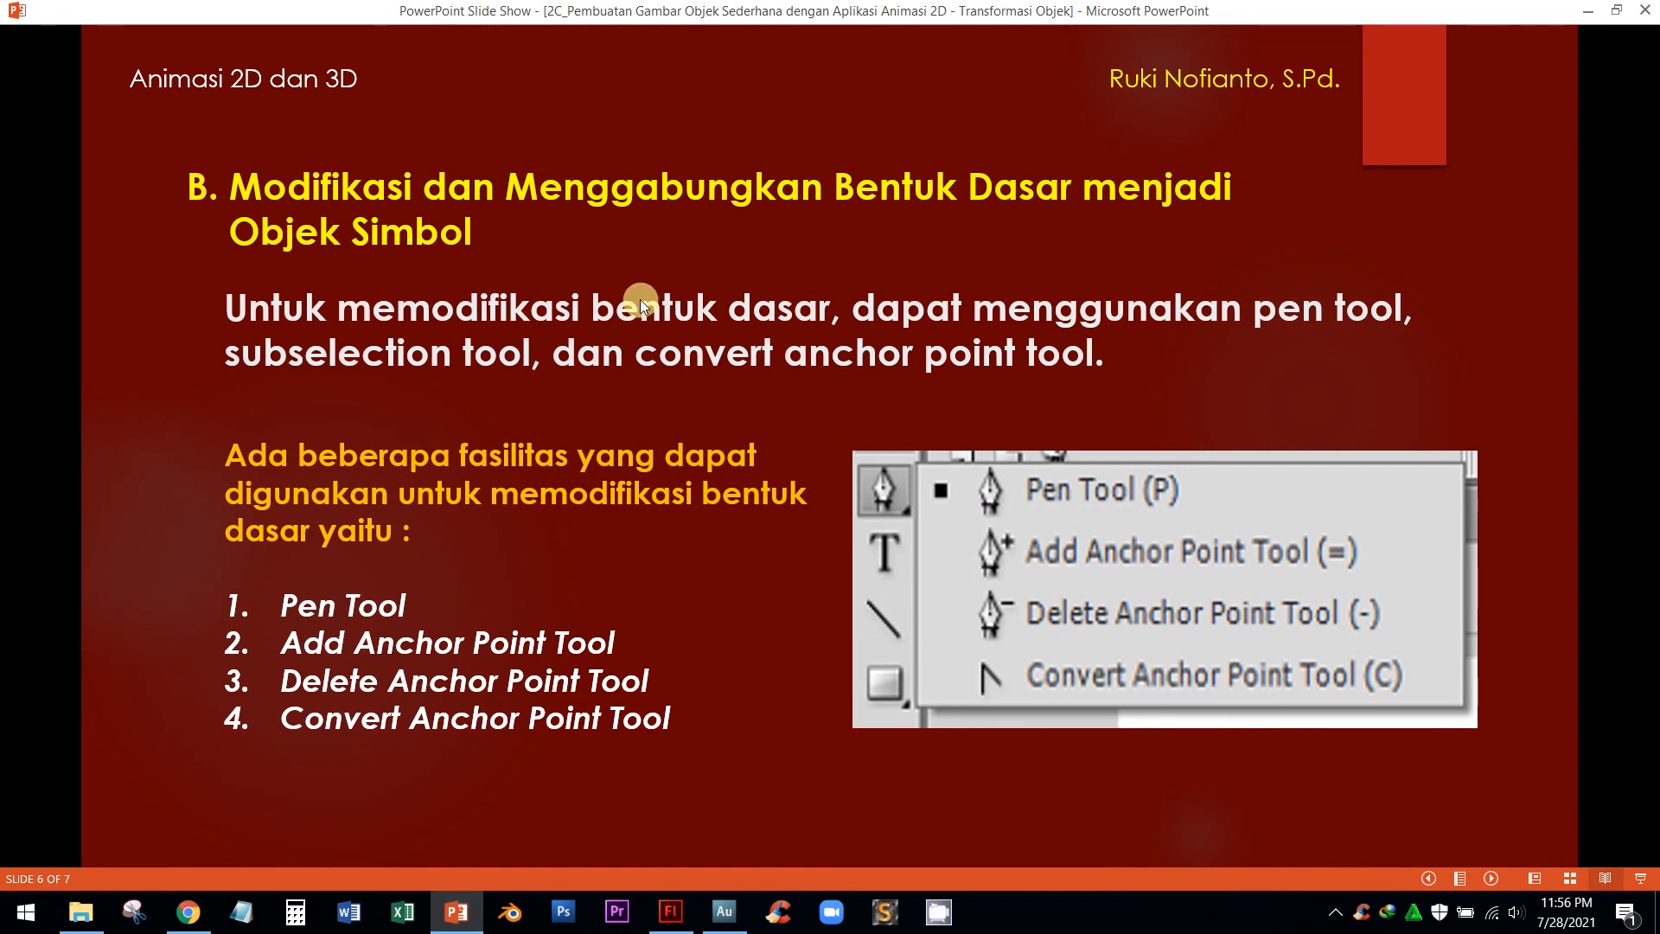